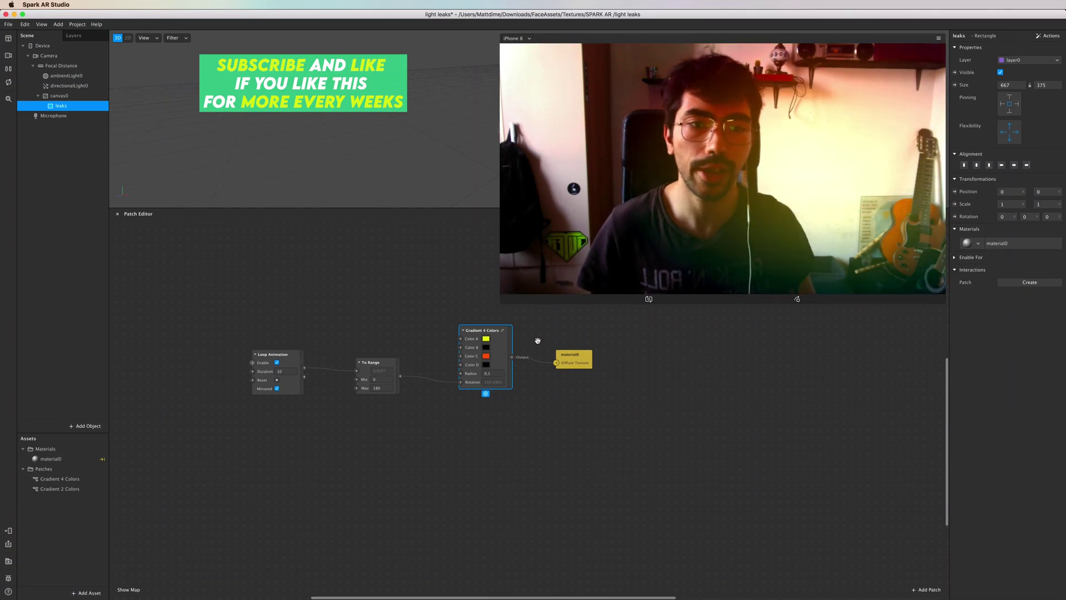
Move the material0 patch farther to the right of the Gradient 4 Colors patch
scroll(519, 333, down, 3)
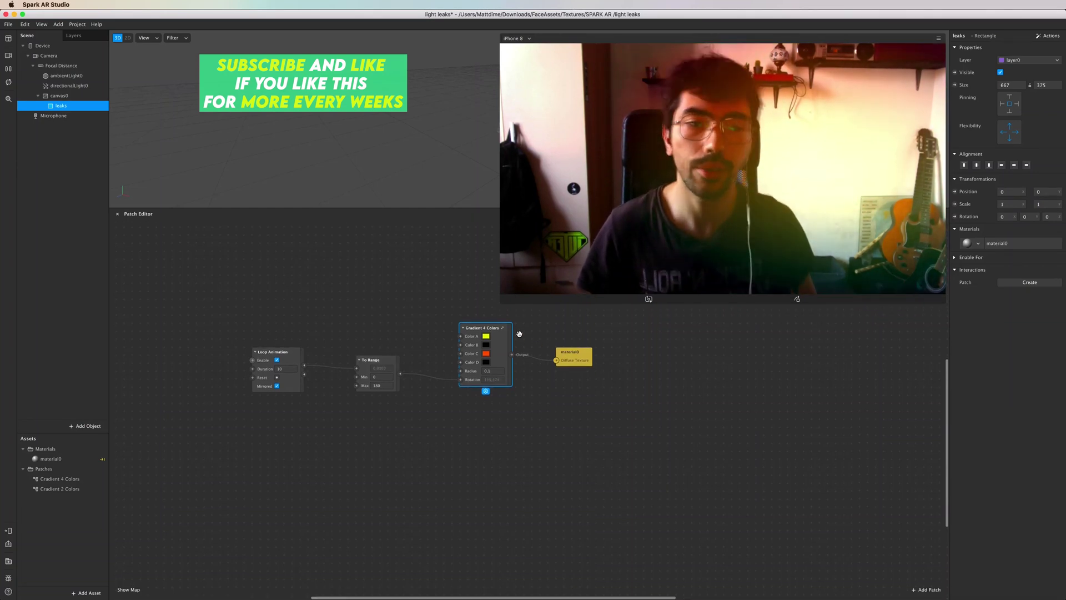
scroll(519, 333, down, 1)
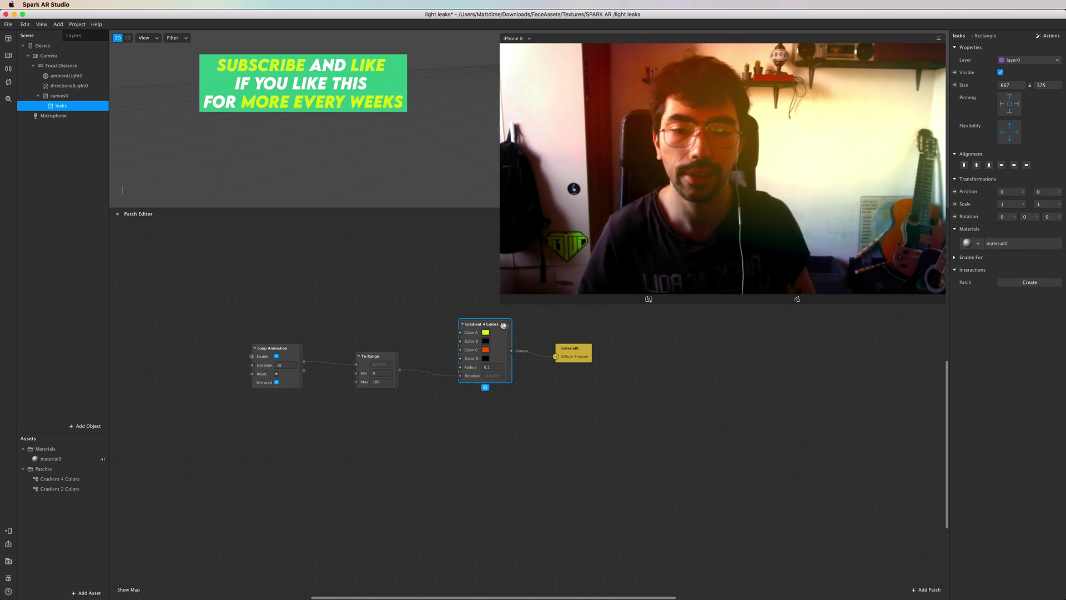
click(572, 353)
scroll(590, 362, up, 3)
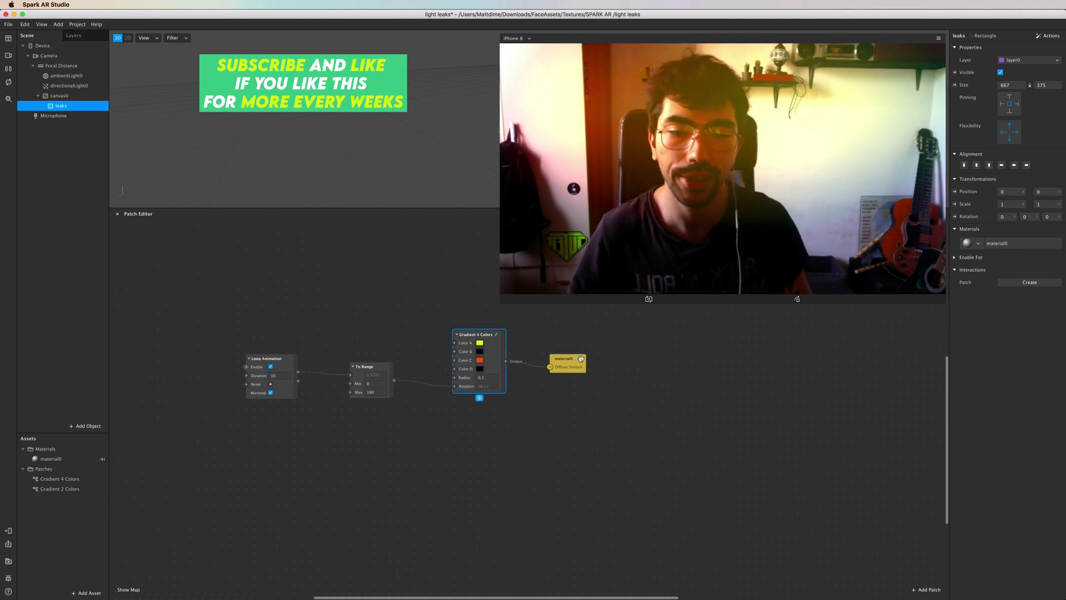
drag(598, 361, 622, 359)
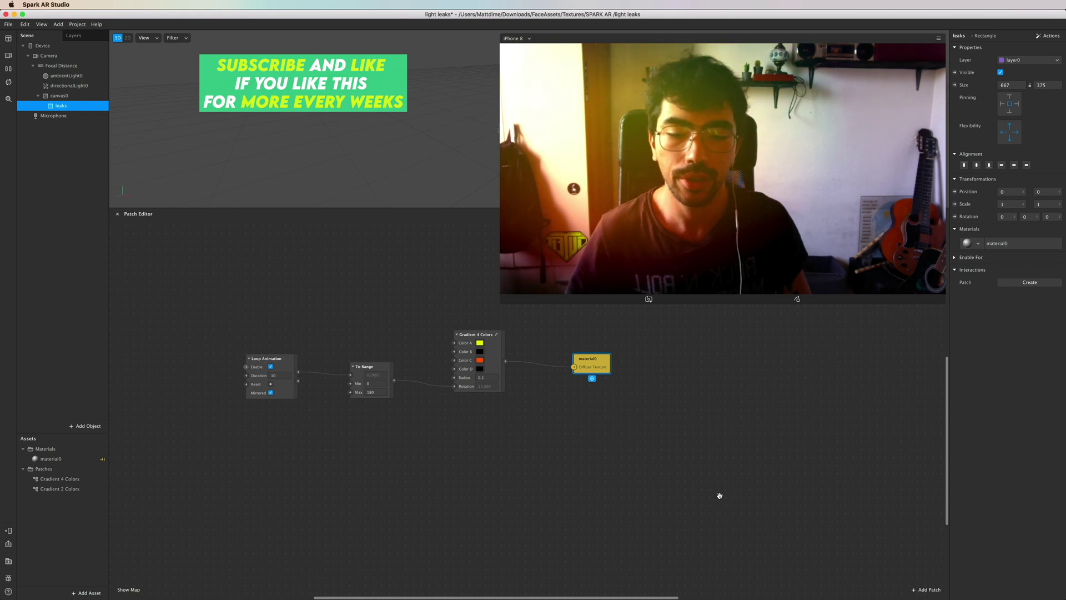
drag(719, 495, 136, 311)
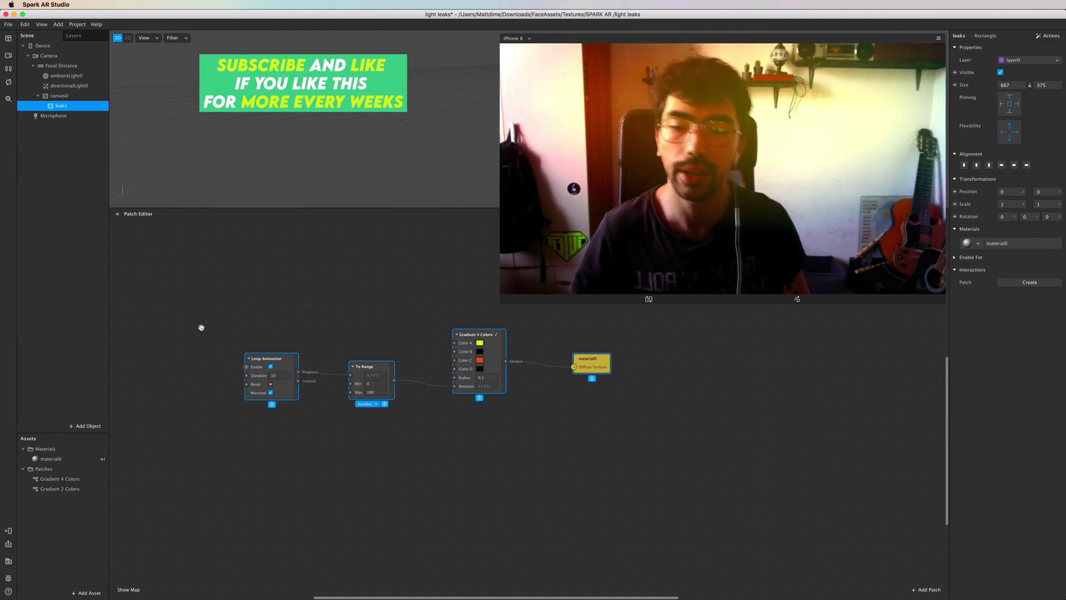
drag(201, 326, 635, 405)
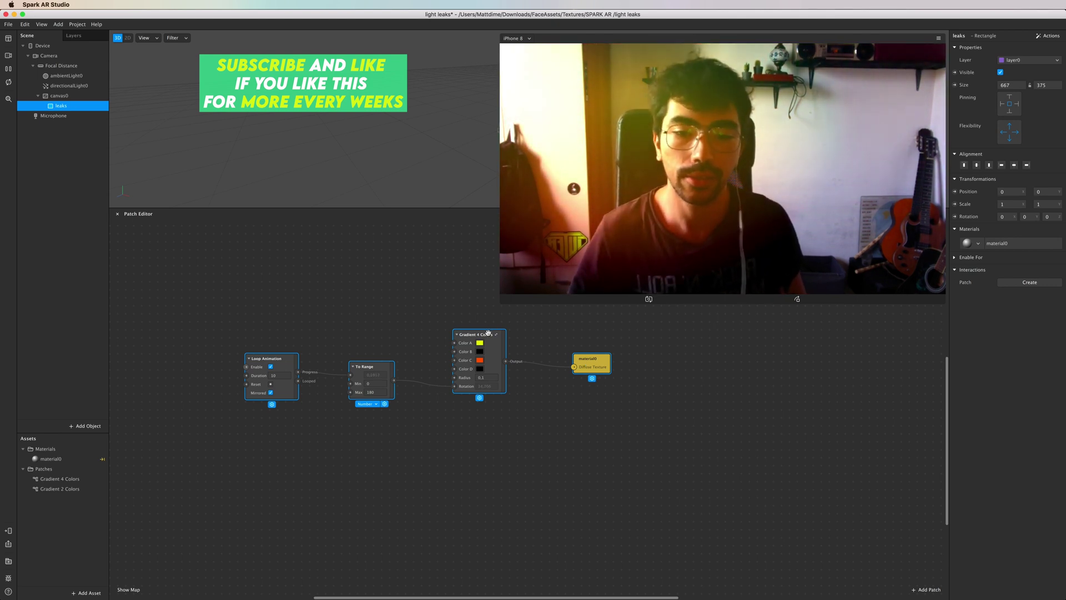
scroll(487, 341, up, 2)
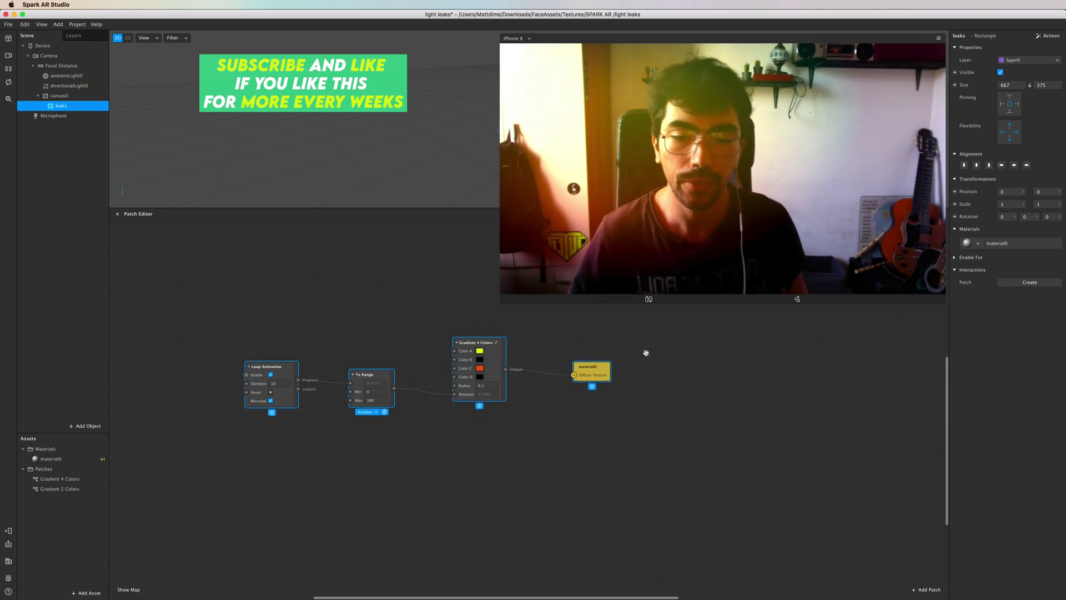
click(684, 453)
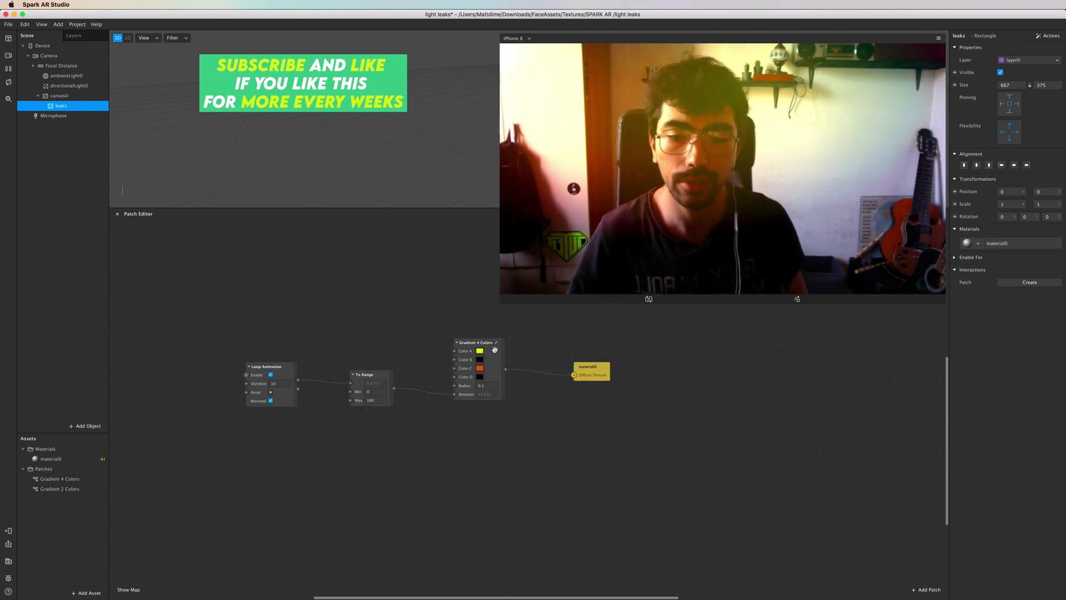
Open the Gradient 4 Colors group patch to edit its inner patches
scroll(491, 383, up, 3)
scroll(492, 398, up, 3)
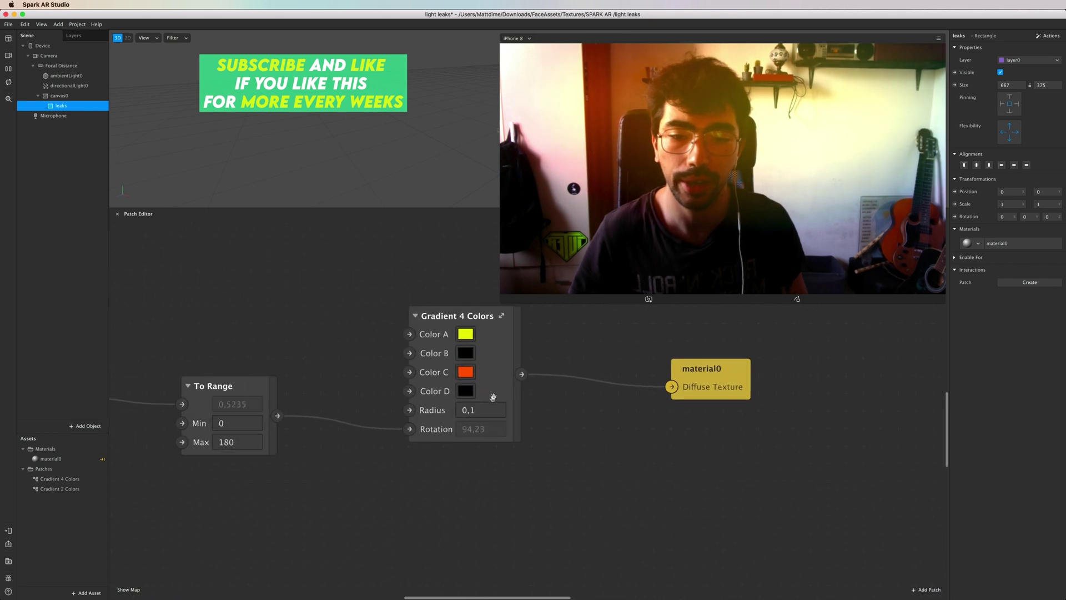
double_click(500, 315)
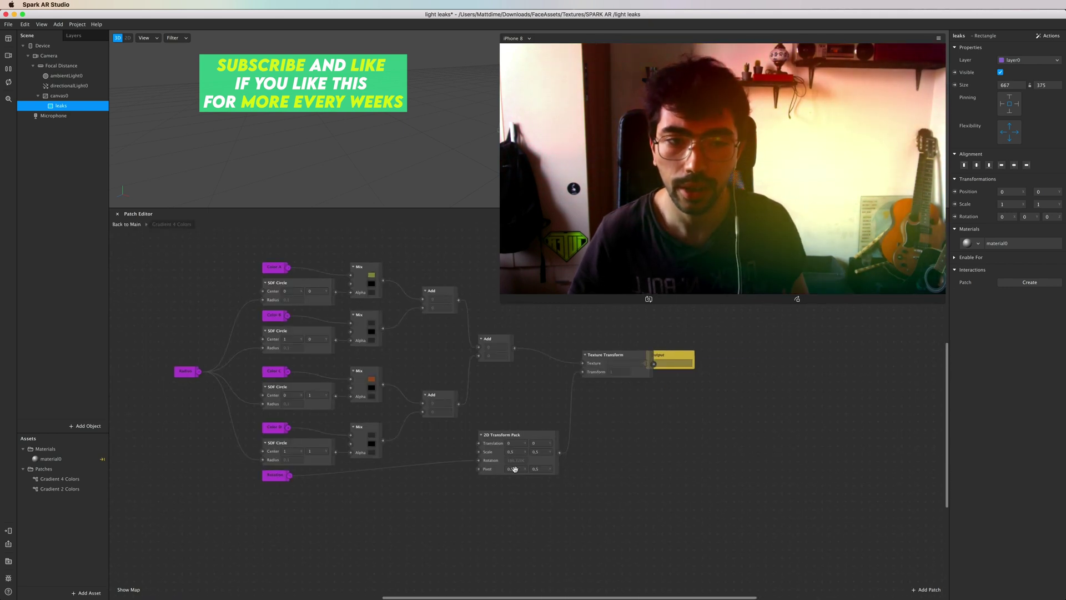
Move the 2D Transform Pack patch slightly lower, away from the Add patches
scroll(514, 469, up, 5)
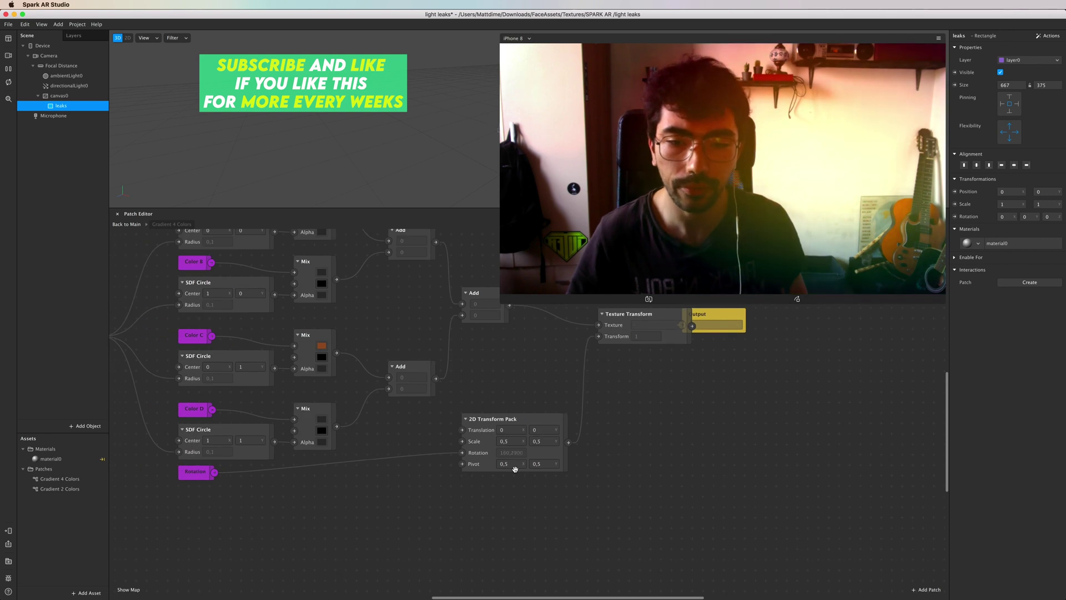
scroll(388, 464, up, 3)
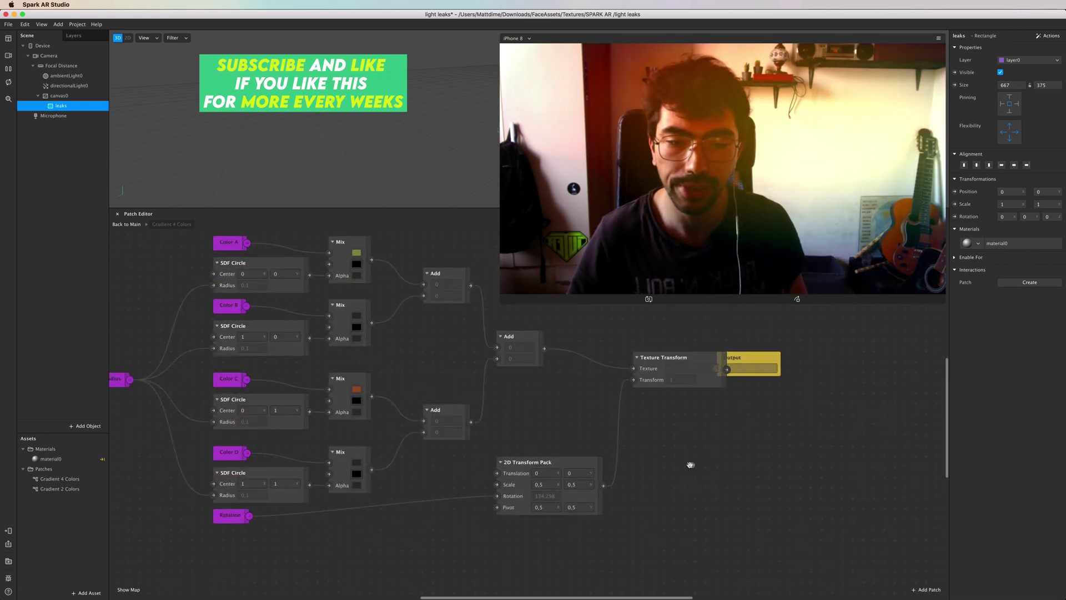
scroll(547, 443, down, 2)
drag(544, 443, 543, 470)
scroll(484, 457, left, 5)
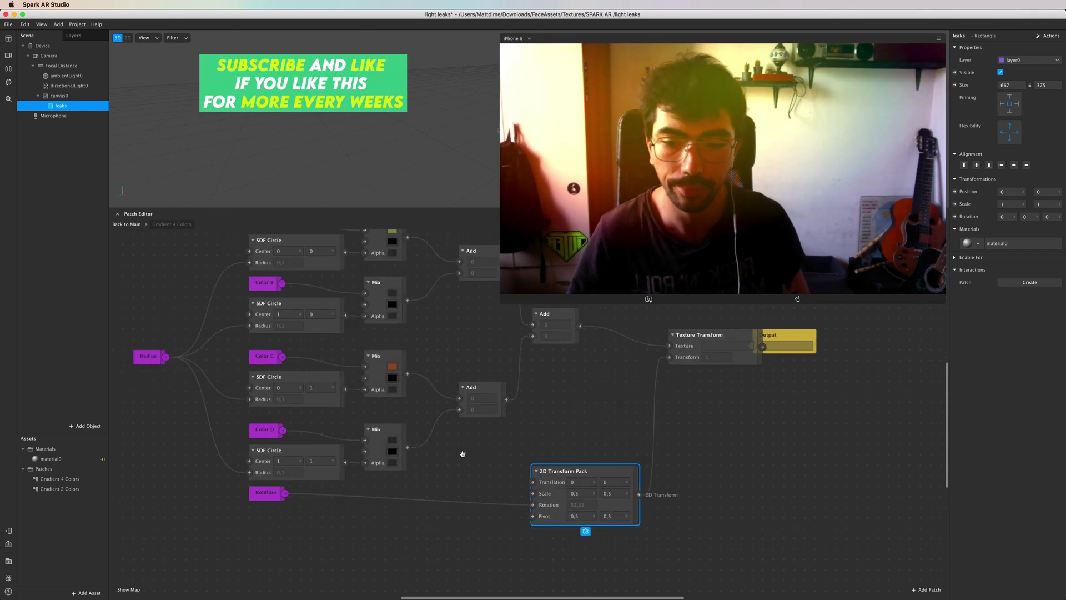
scroll(369, 445, up, 3)
scroll(372, 447, up, 1)
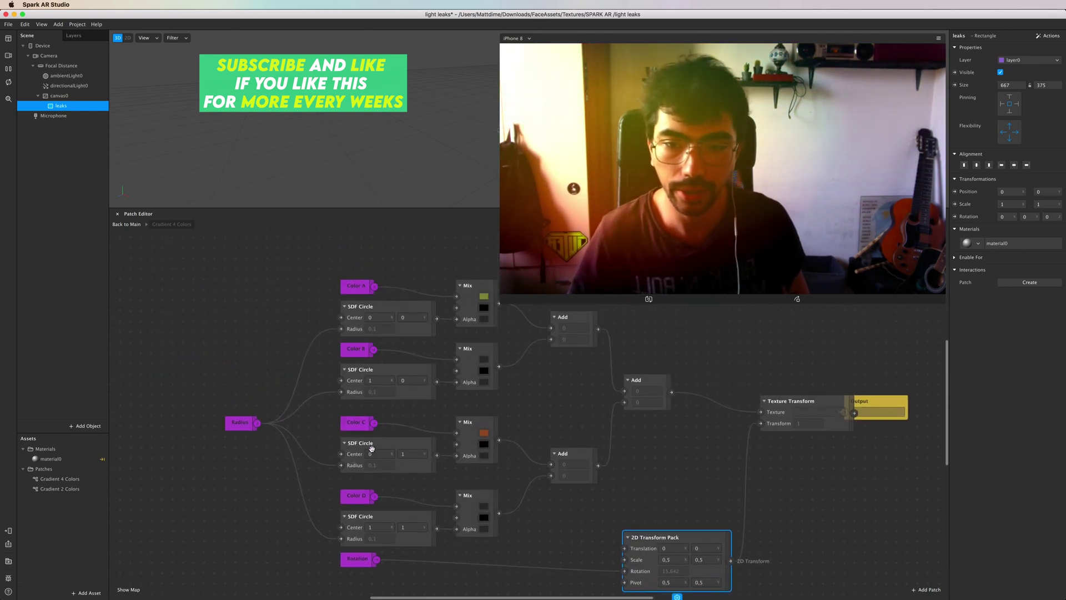
Move the Color A input up and its SDF Circle to the left, making room before the first Mix patch
drag(393, 309, 261, 298)
drag(358, 286, 374, 217)
mouse_move(276, 300)
mouse_down()
mouse_move(289, 298)
mouse_move(263, 302)
mouse_up()
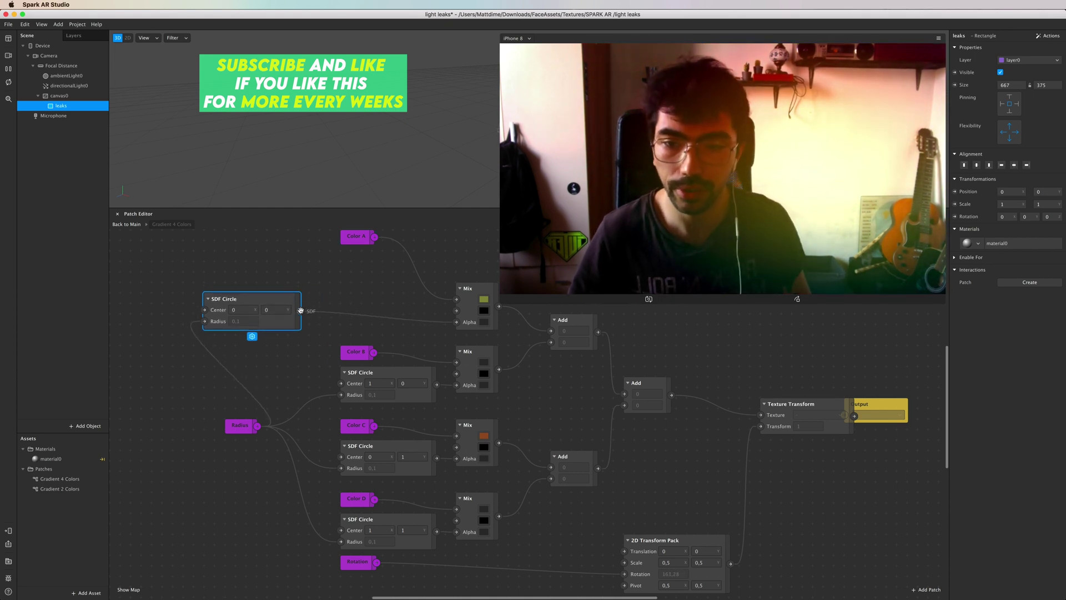
Insert an SDF Twist patch between Color A's SDF Circle and the Alpha input of the first Mix patch
drag(302, 310, 347, 293)
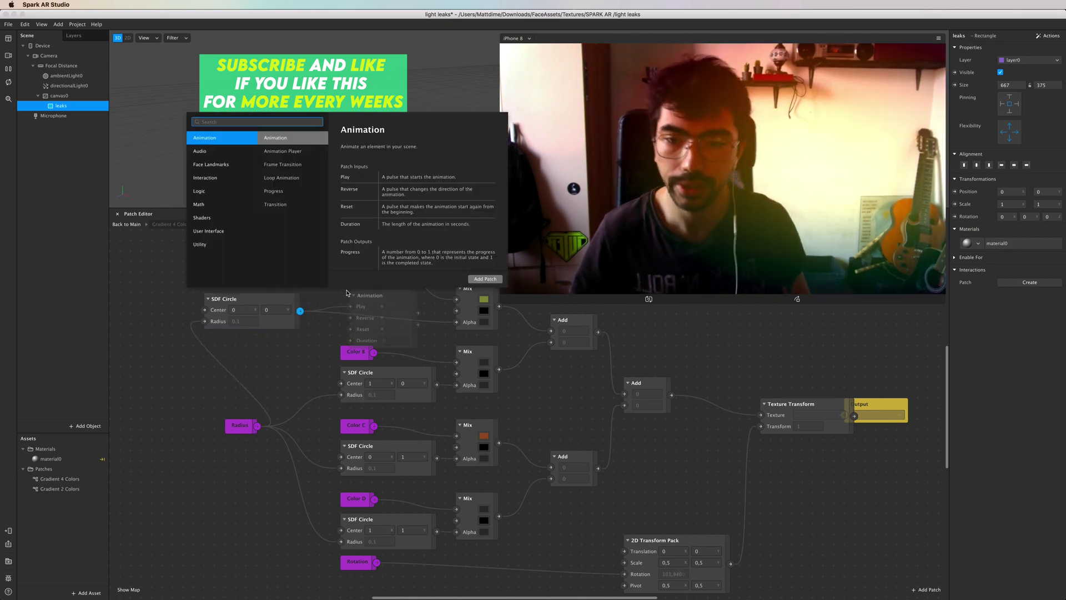
text(sdf tw)
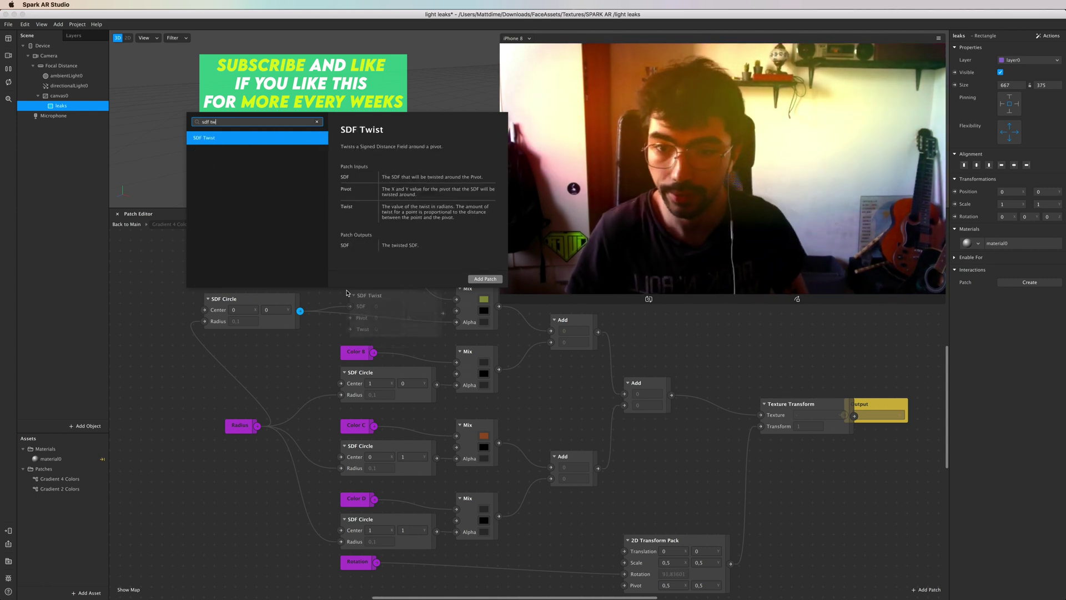
key(Return)
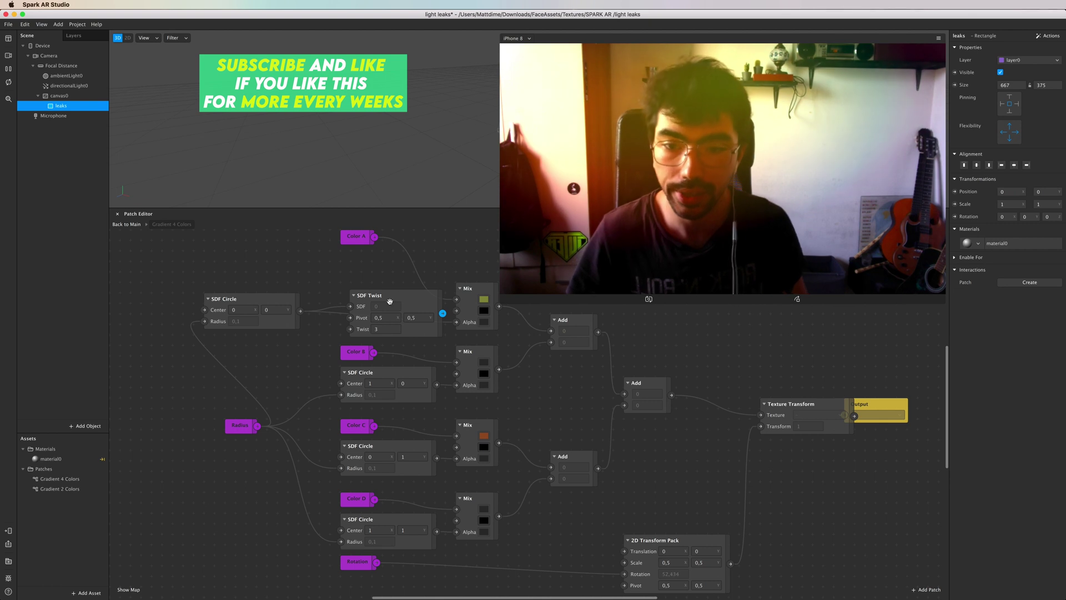
drag(356, 287, 457, 325)
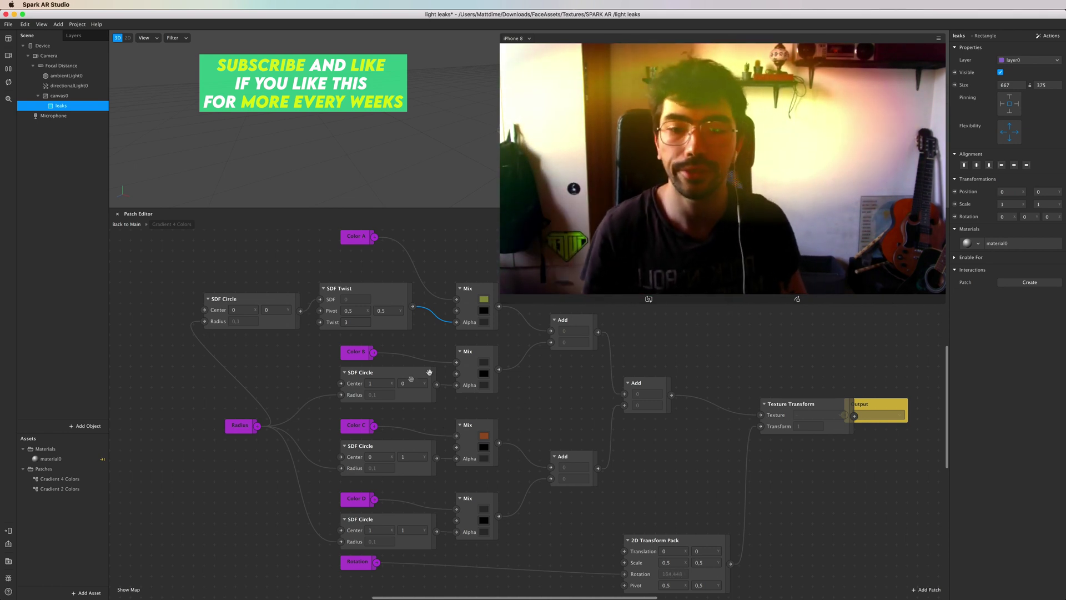
Set the SDF Twist patch's Twist value to 10
click(344, 323)
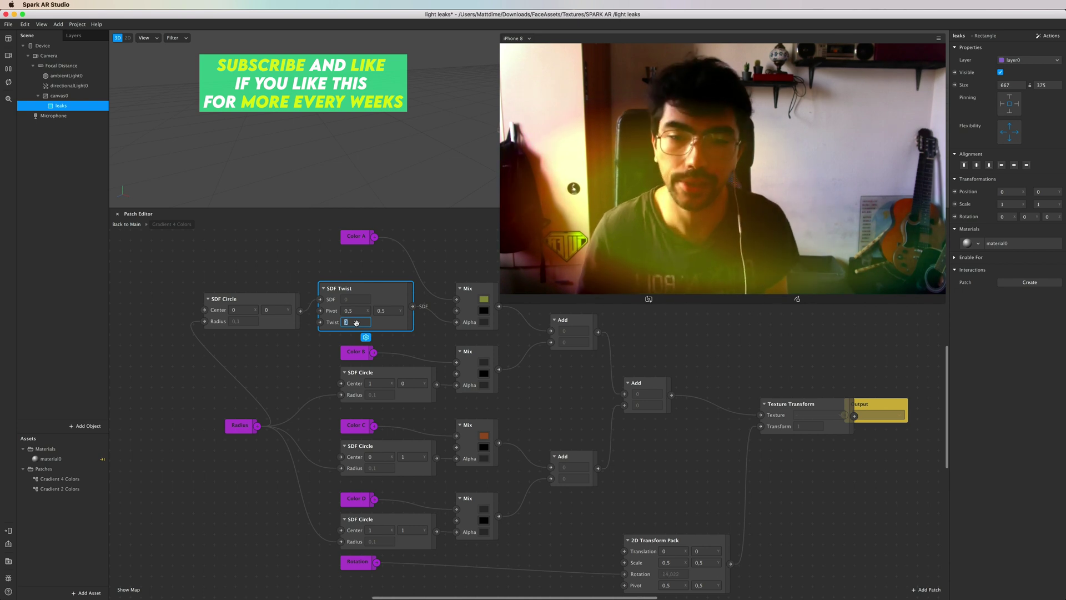
text(10)
key(Return)
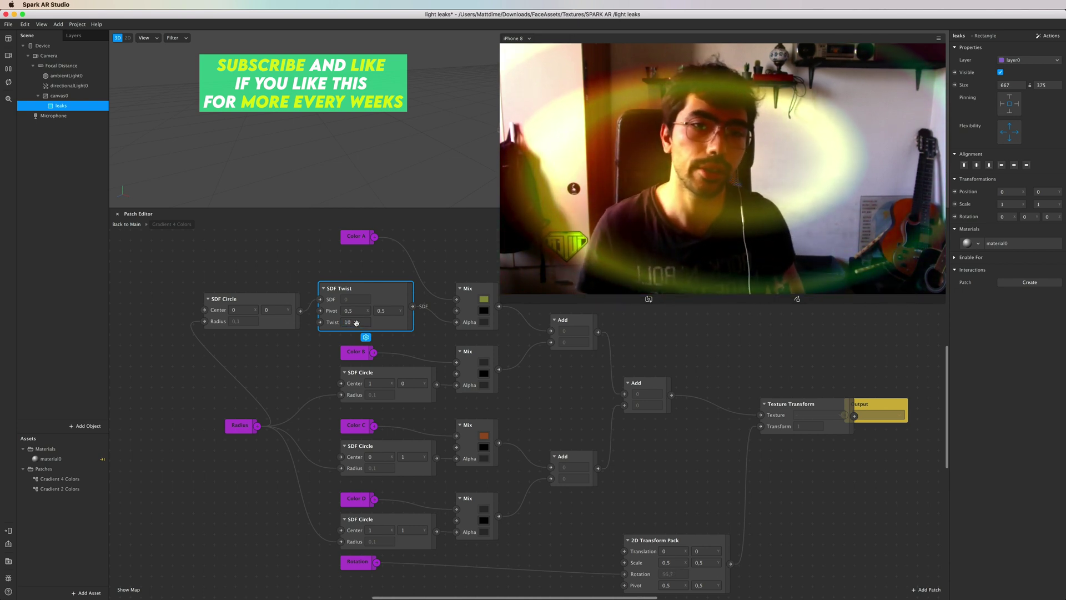
Move the first SDF Circle and SDF Twist patches left together, and shift the Color A input slightly up
scroll(372, 312, left, 1)
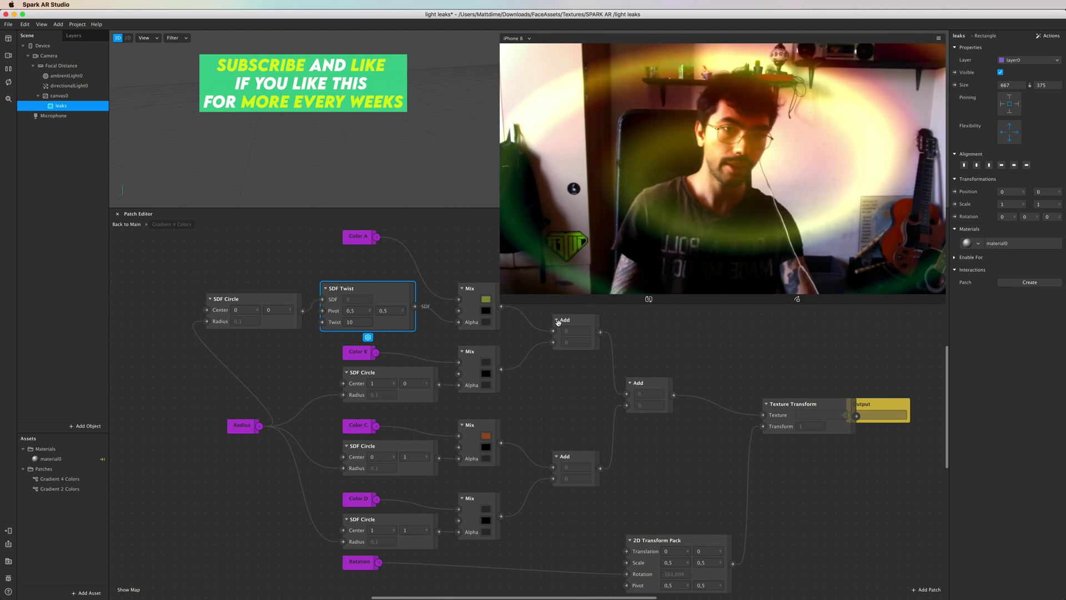
scroll(488, 357, left, 2)
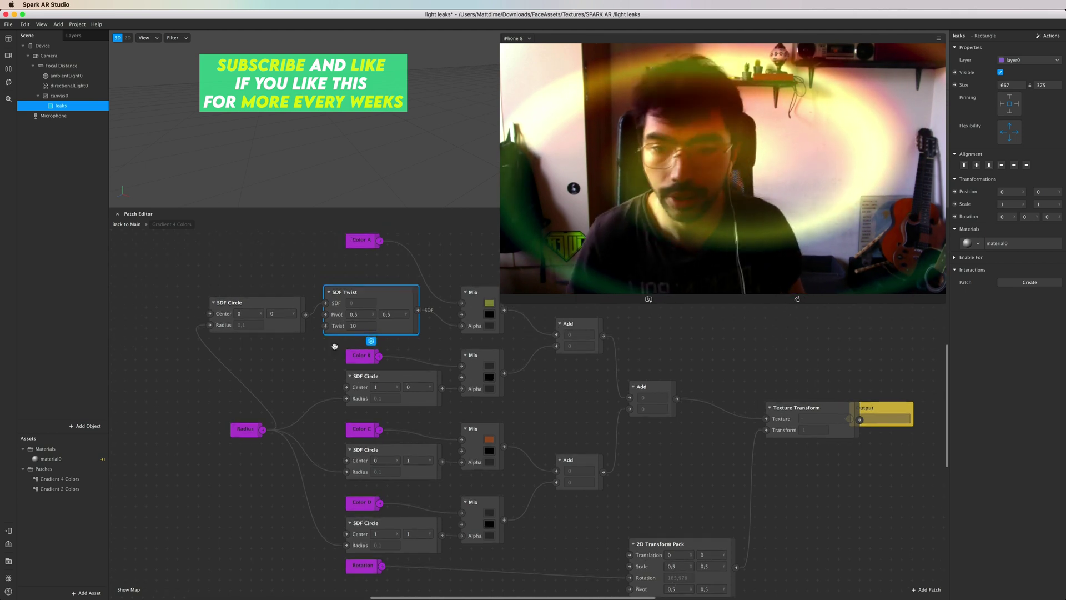
click(252, 301)
shift+click(381, 291)
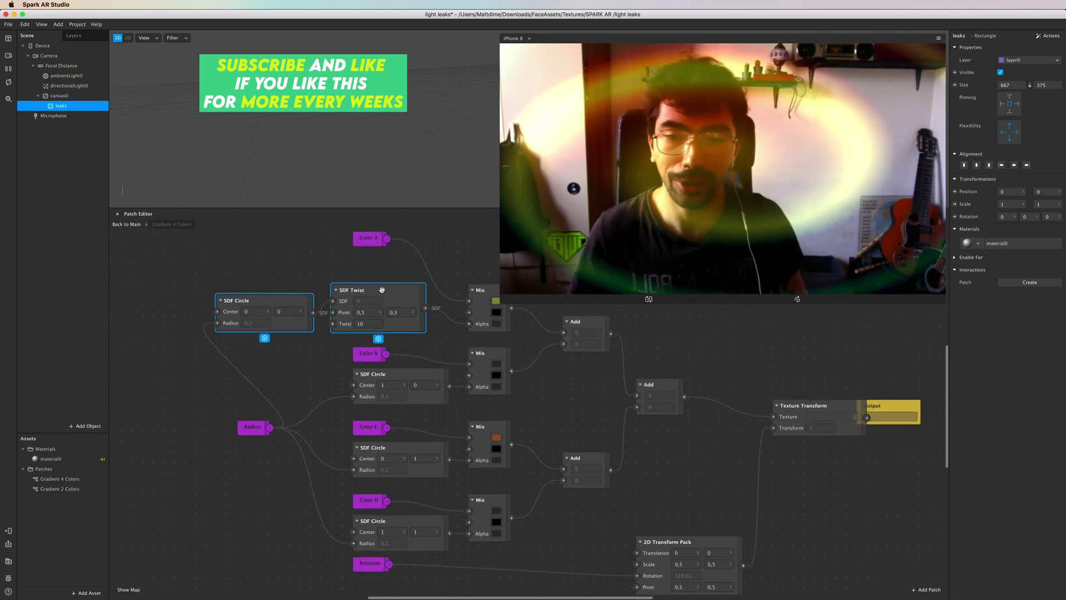
drag(381, 291, 358, 234)
Move the first Mix patch up, away from the second Mix patch
scroll(360, 287, up, 4)
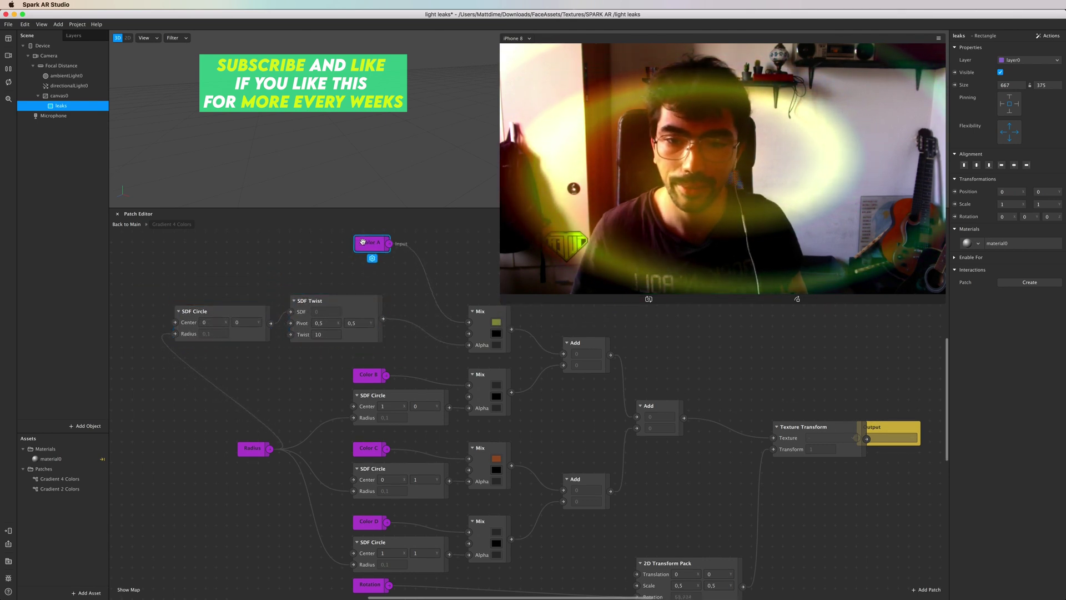
scroll(369, 302, up, 10)
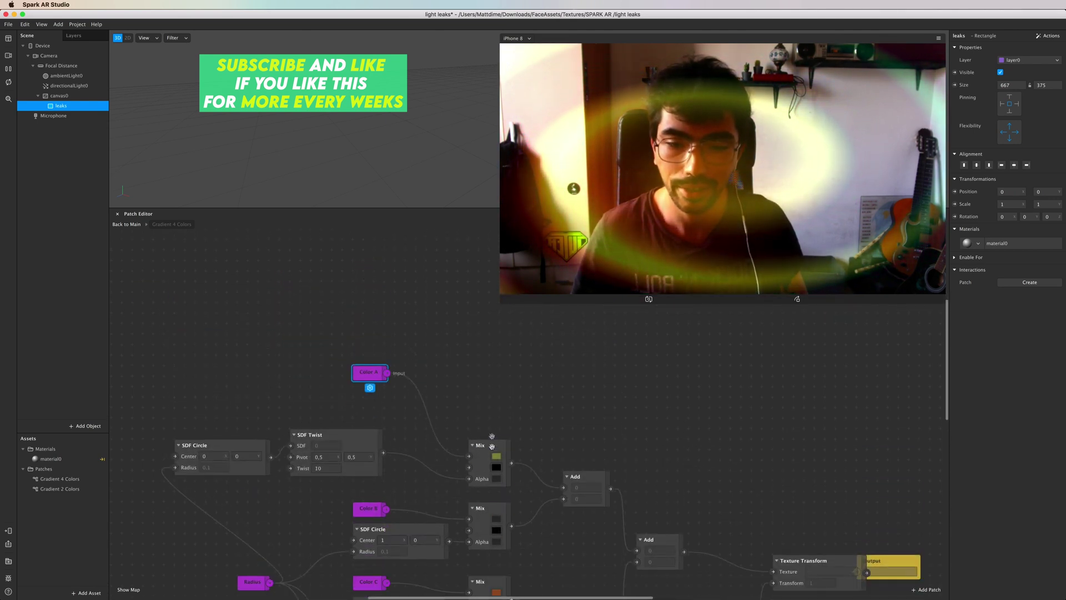
drag(499, 450, 495, 416)
scroll(495, 415, down, 9)
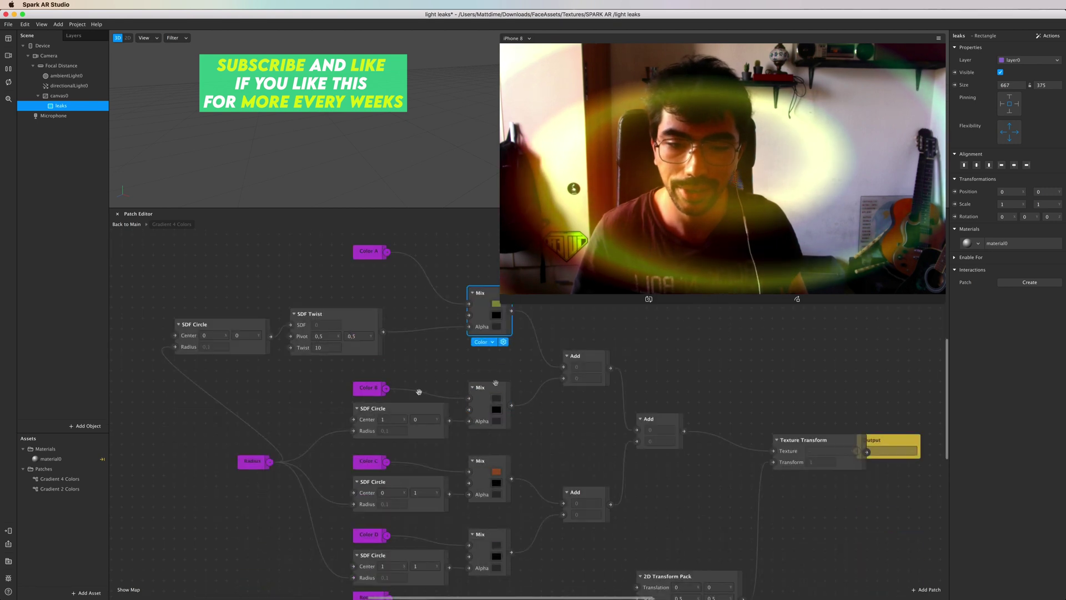
Spread out the Color B, Radius and second SDF Circle patches to clear space before the second Mix patch
scroll(418, 388, down, 3)
drag(367, 343, 431, 313)
drag(255, 416, 150, 437)
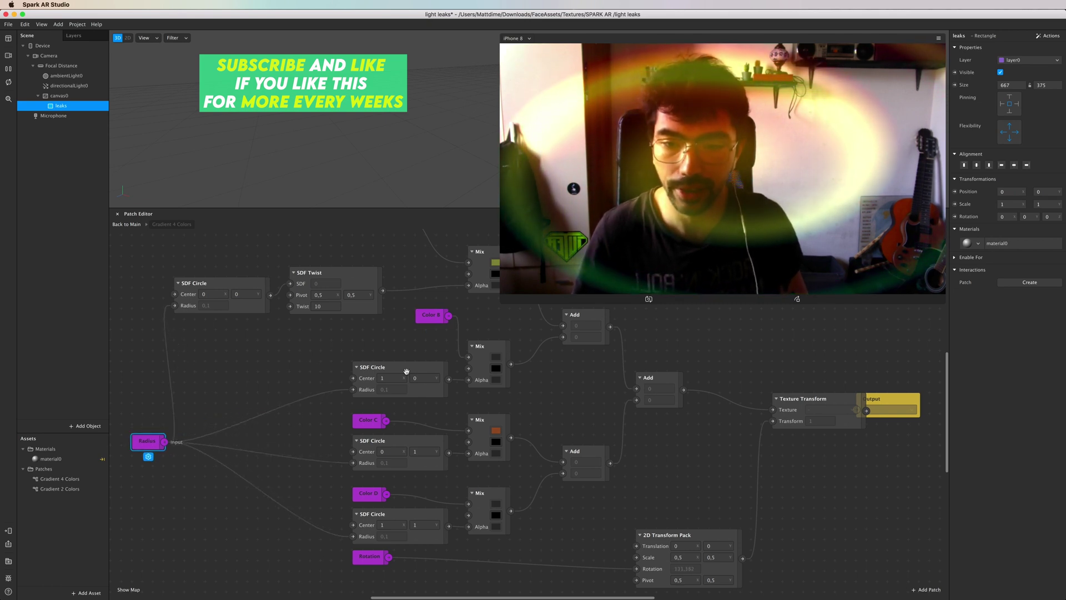
drag(392, 368, 237, 341)
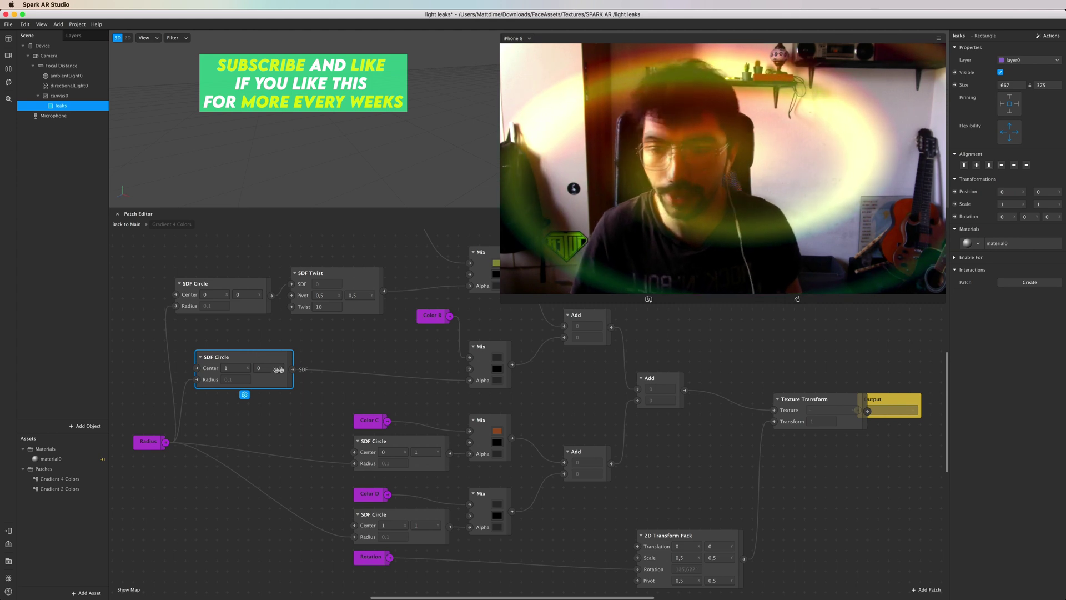
Add an SDF Repeat patch from the second SDF Circle's output and connect it to the second Mix patch's Alpha
drag(292, 370, 340, 351)
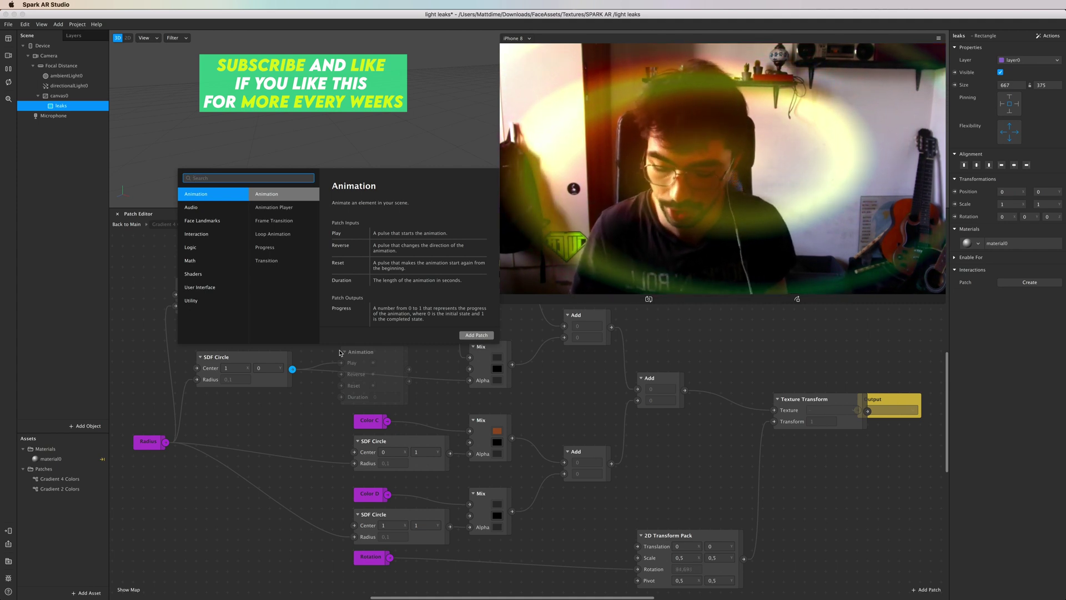
text(sdf)
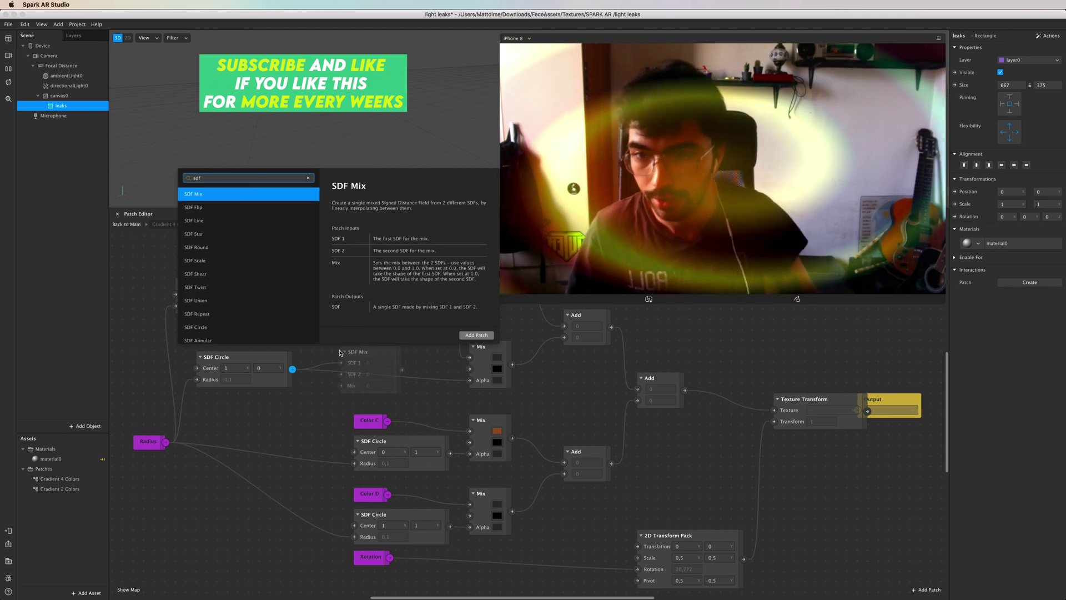
scroll(266, 286, down, 2)
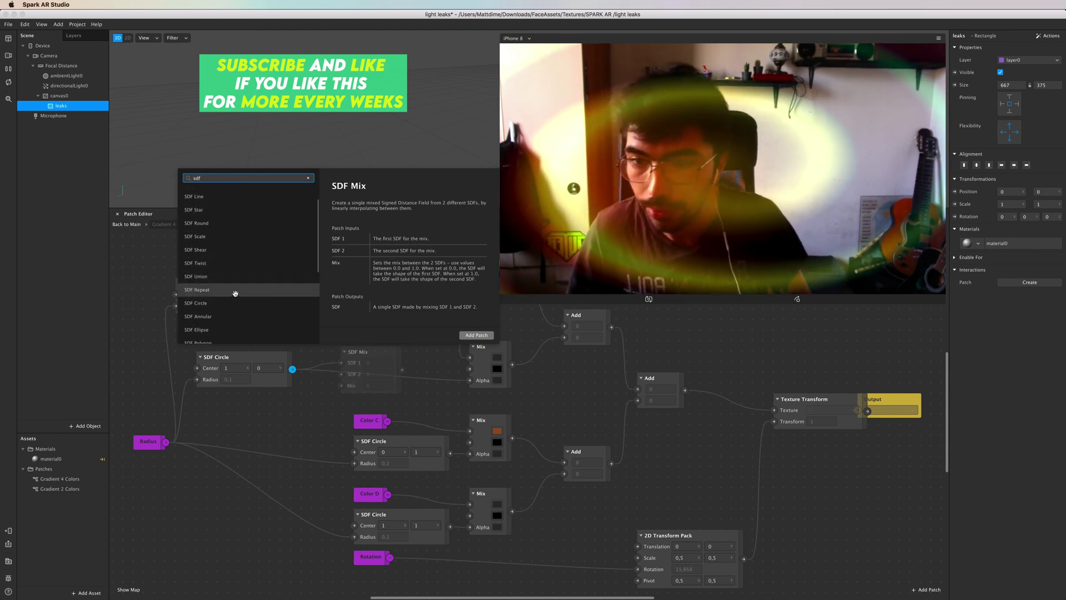
scroll(236, 293, down, 6)
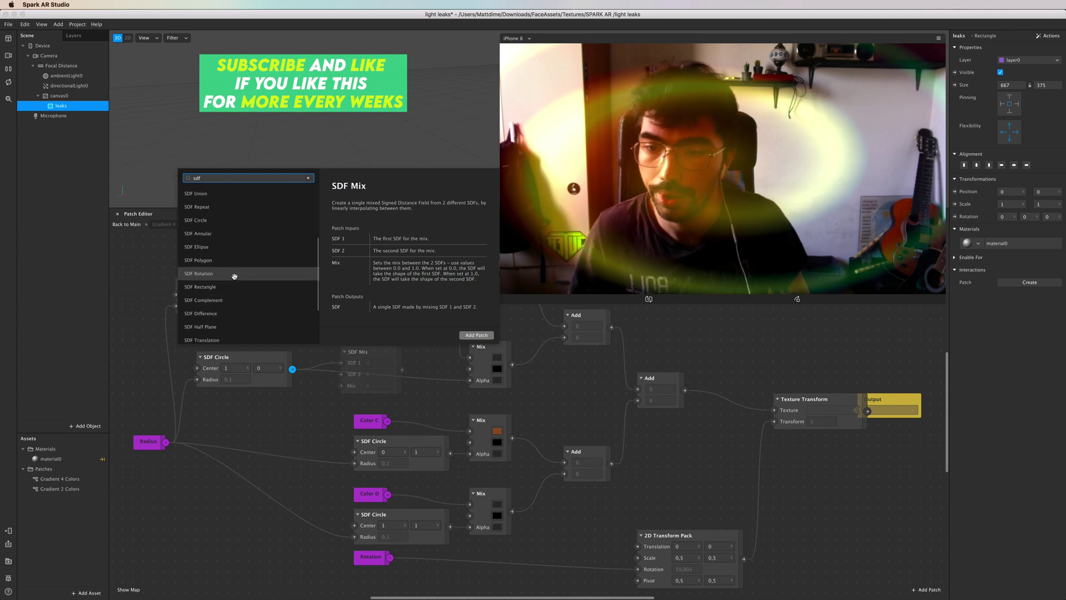
scroll(227, 288, down, 5)
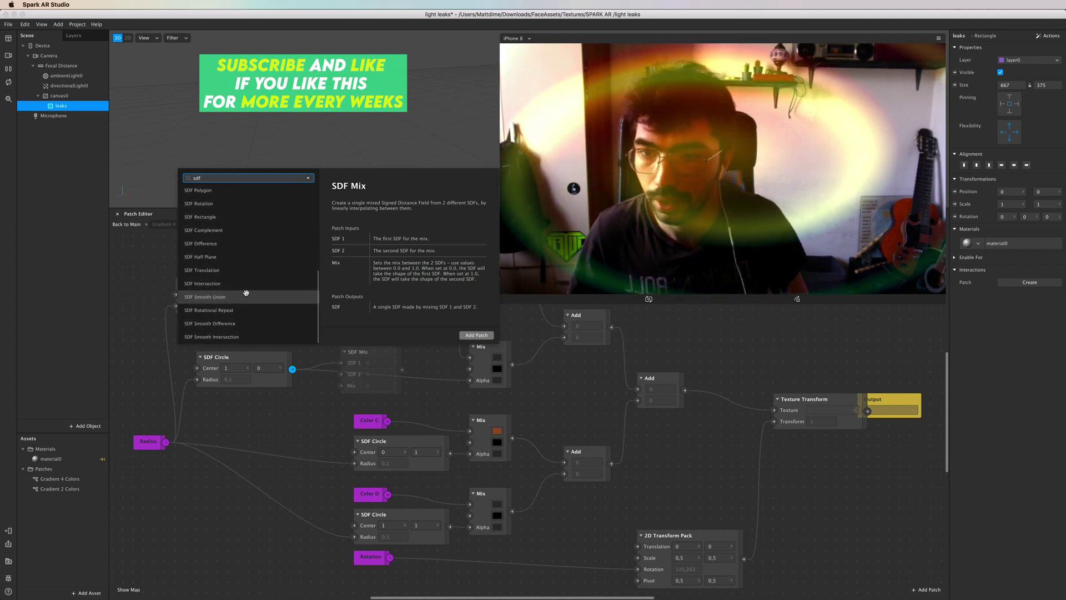
scroll(240, 280, up, 2)
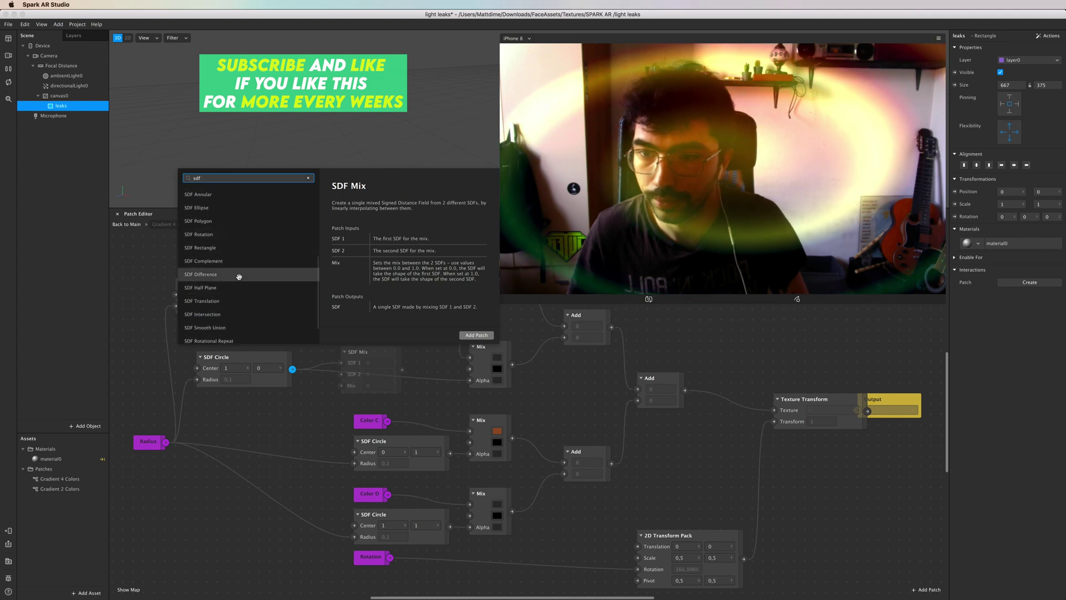
scroll(240, 261, up, 1)
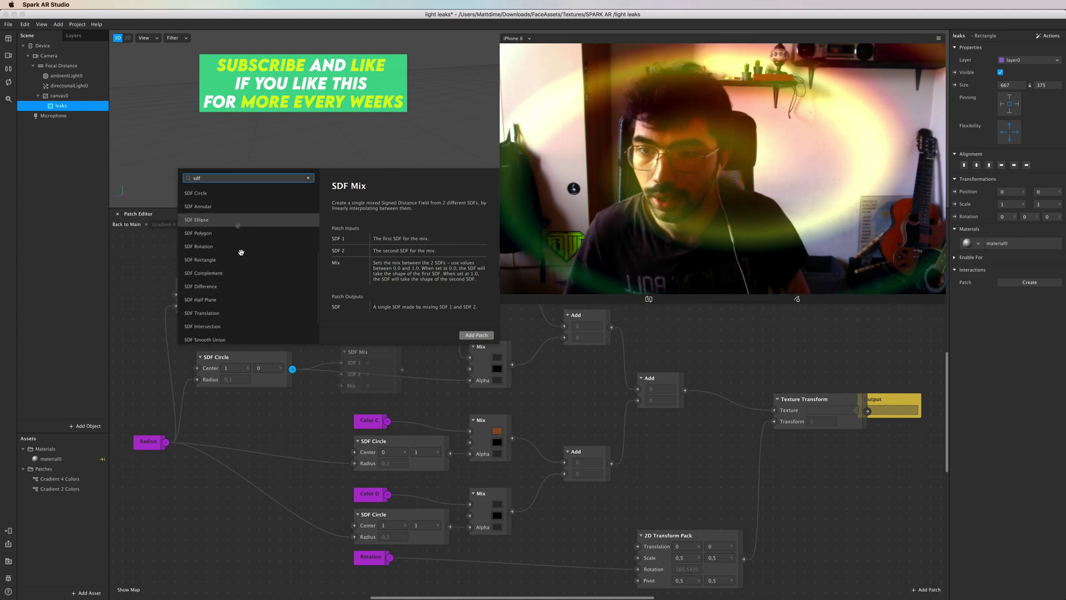
scroll(241, 253, up, 3)
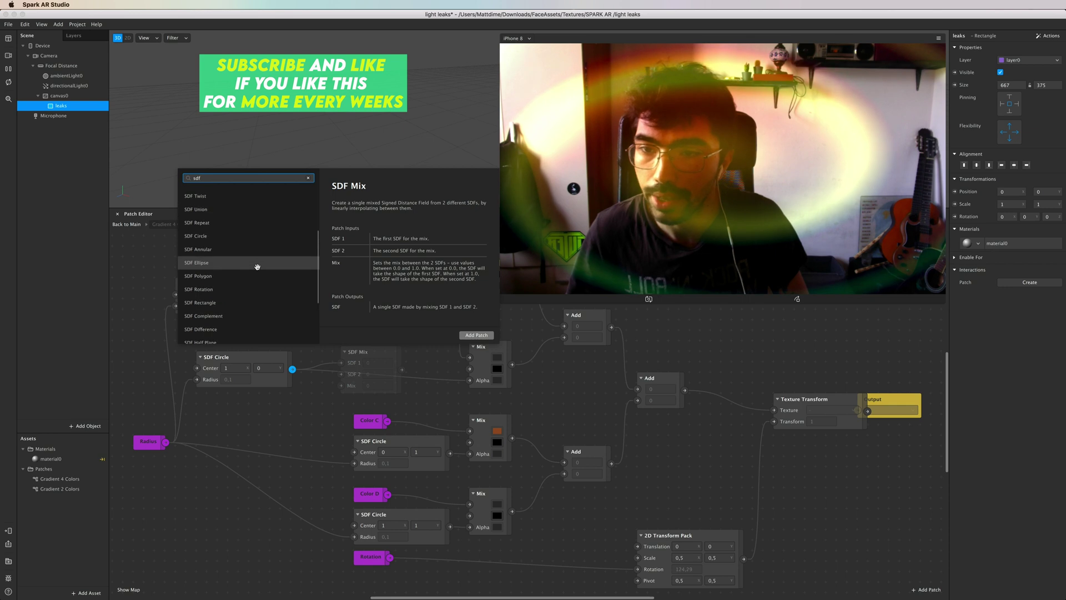
scroll(261, 273, up, 1)
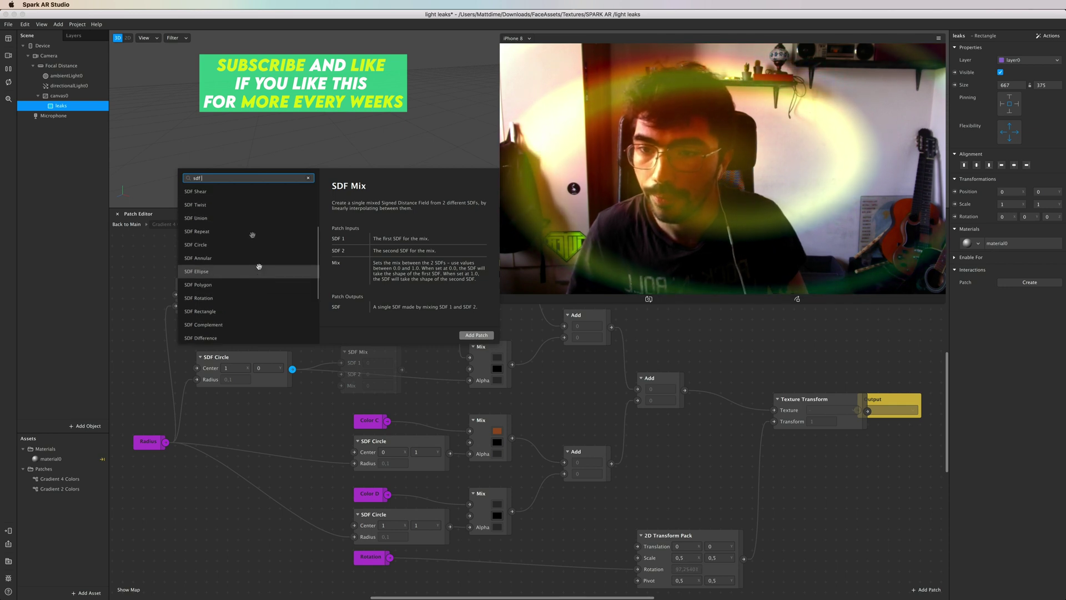
double_click(210, 234)
drag(397, 352, 469, 382)
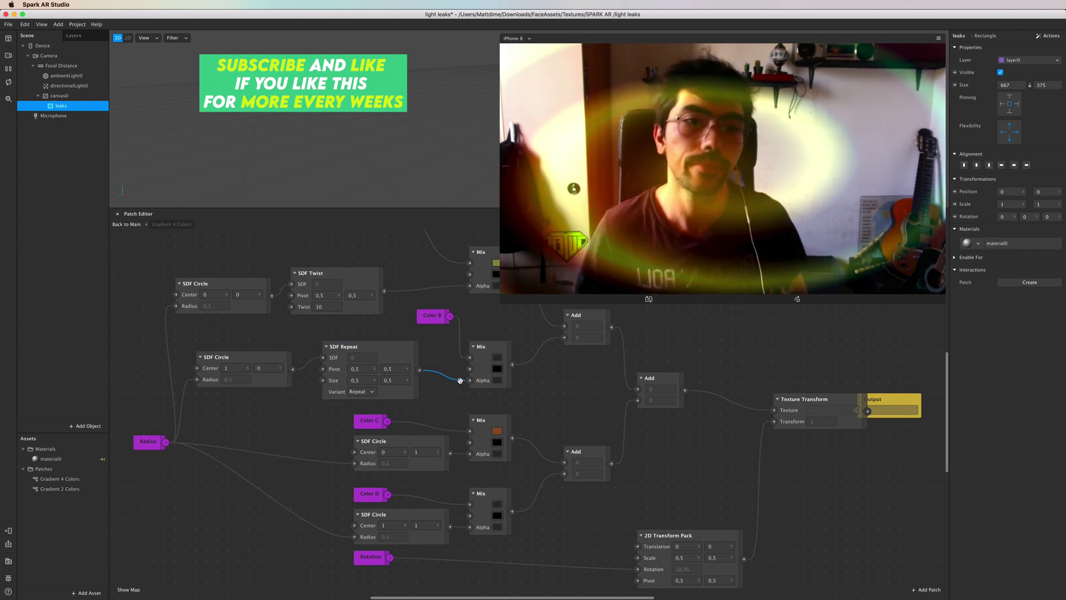
Set both Size values of the SDF Repeat patch to 0,05
click(370, 381)
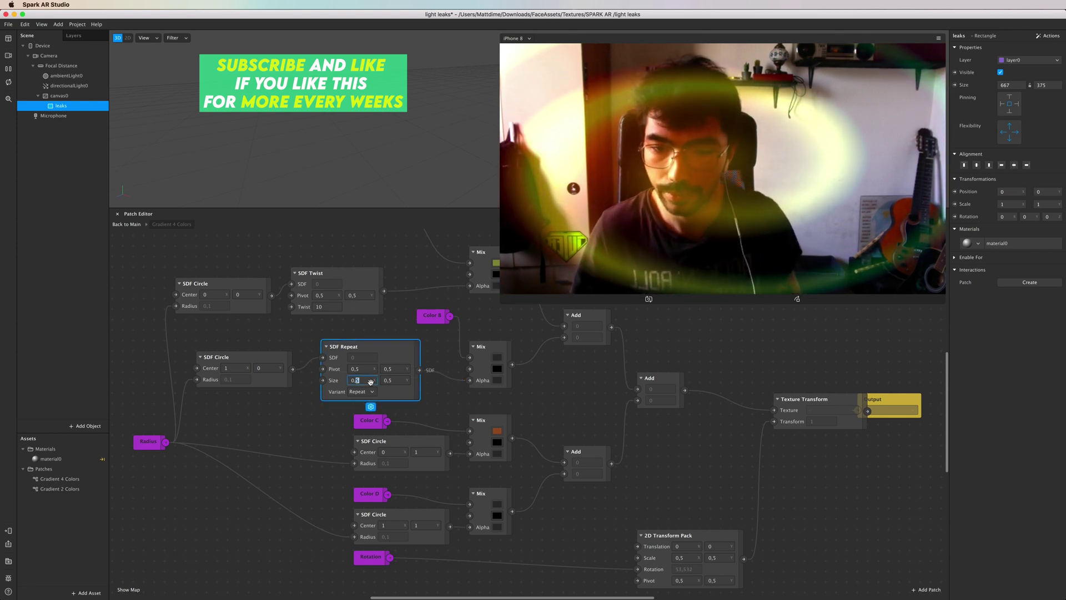
key(BackSpace)
text(05)
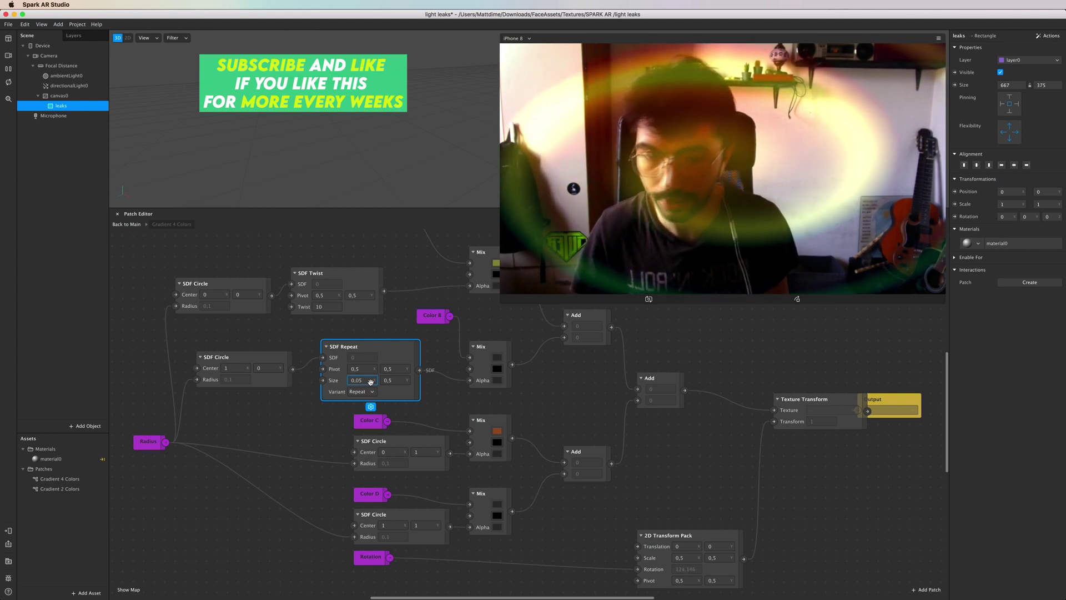
key(Tab)
text(0,05)
key(Return)
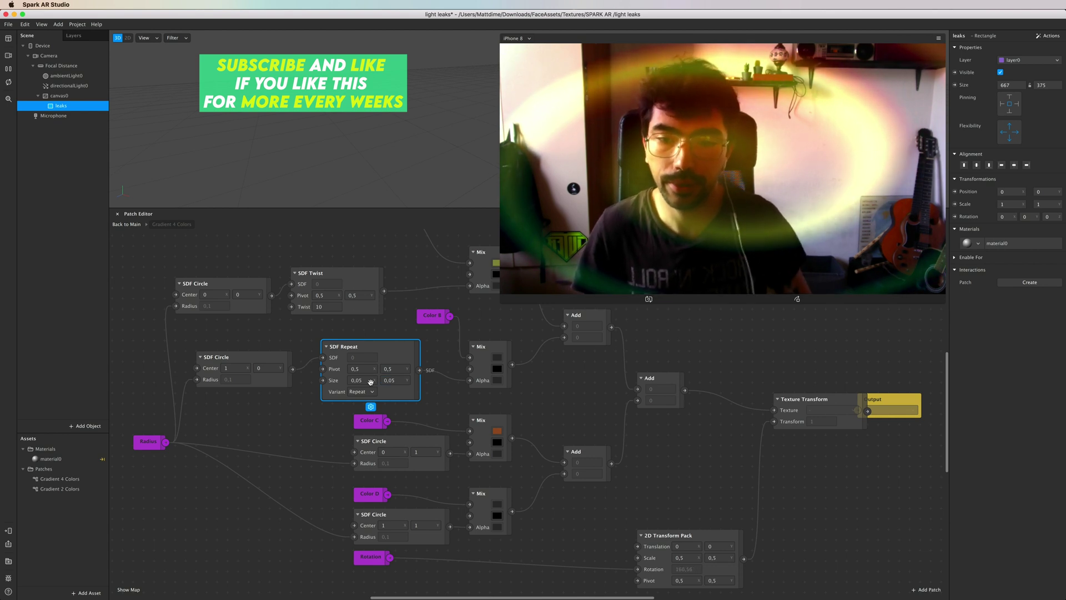
Reduce both Size values of the SDF Repeat patch to 0,005
click(370, 381)
key(BackSpace)
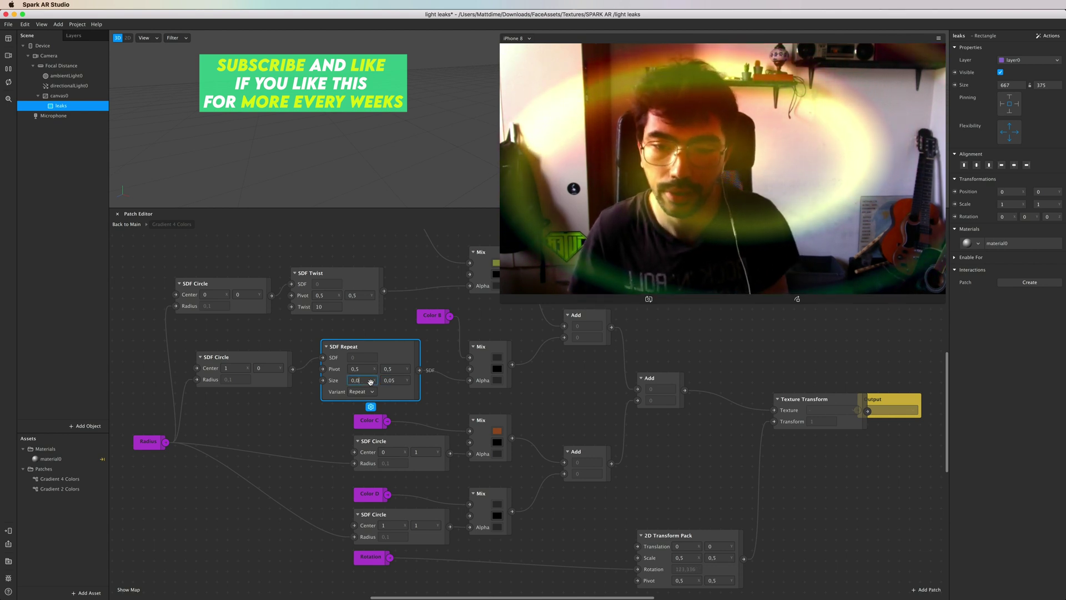
text(05)
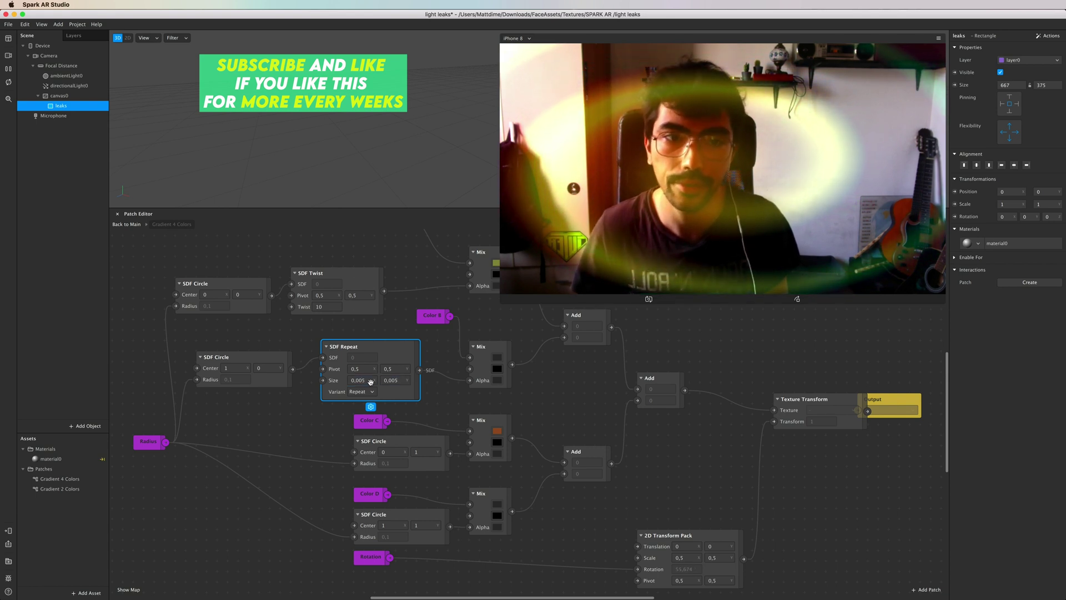
Move the first SDF Circle and SDF Twist patches up and left together, and shift the second SDF Circle left
scroll(496, 433, up, 4)
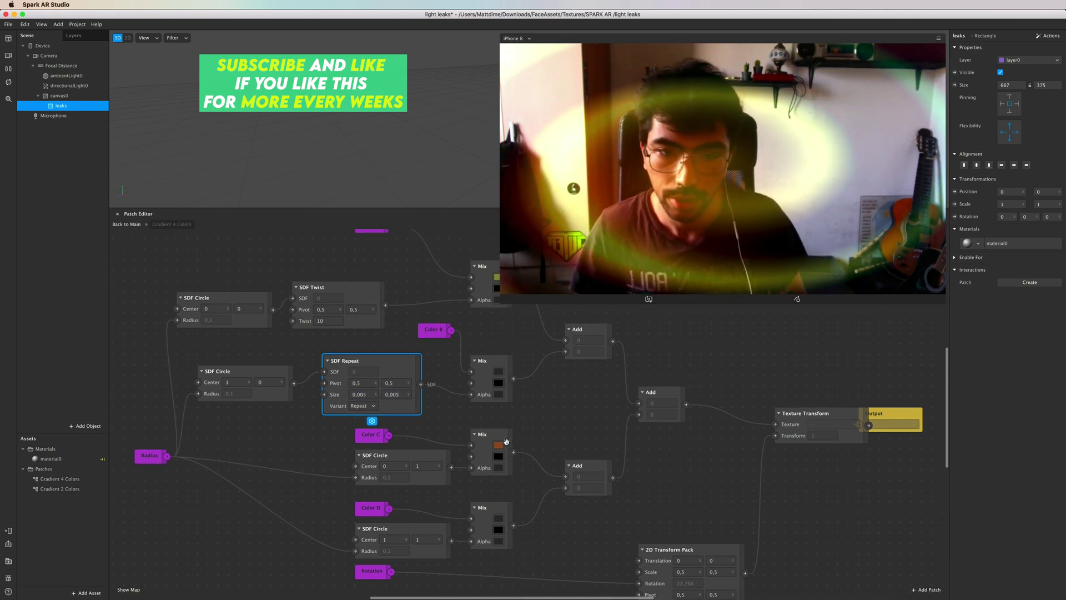
scroll(496, 437, left, 3)
scroll(496, 437, up, 3)
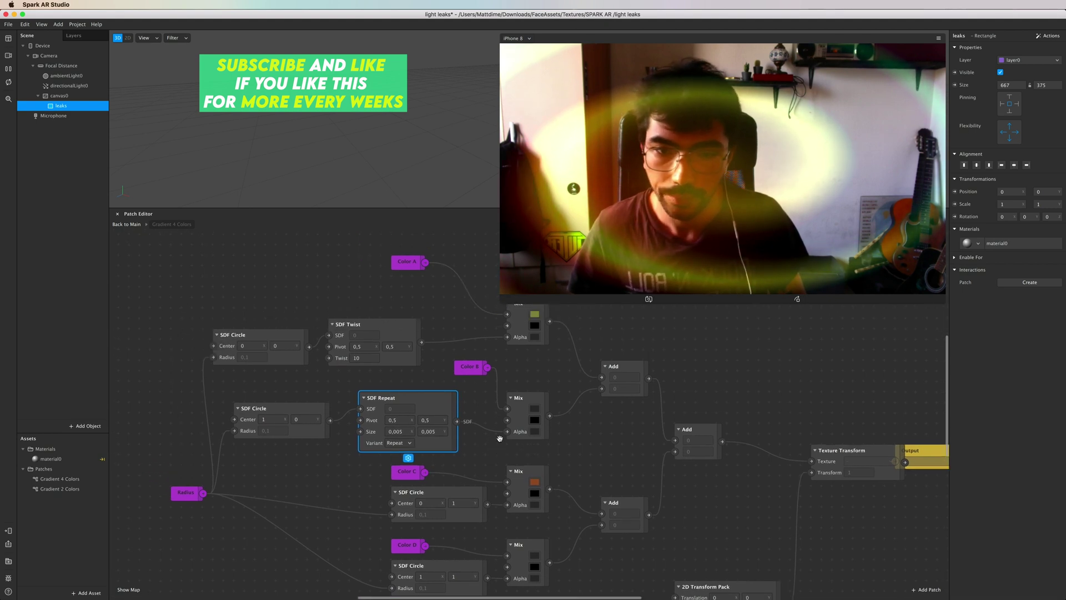
drag(150, 356, 436, 398)
drag(242, 352, 172, 319)
scroll(355, 362, down, 4)
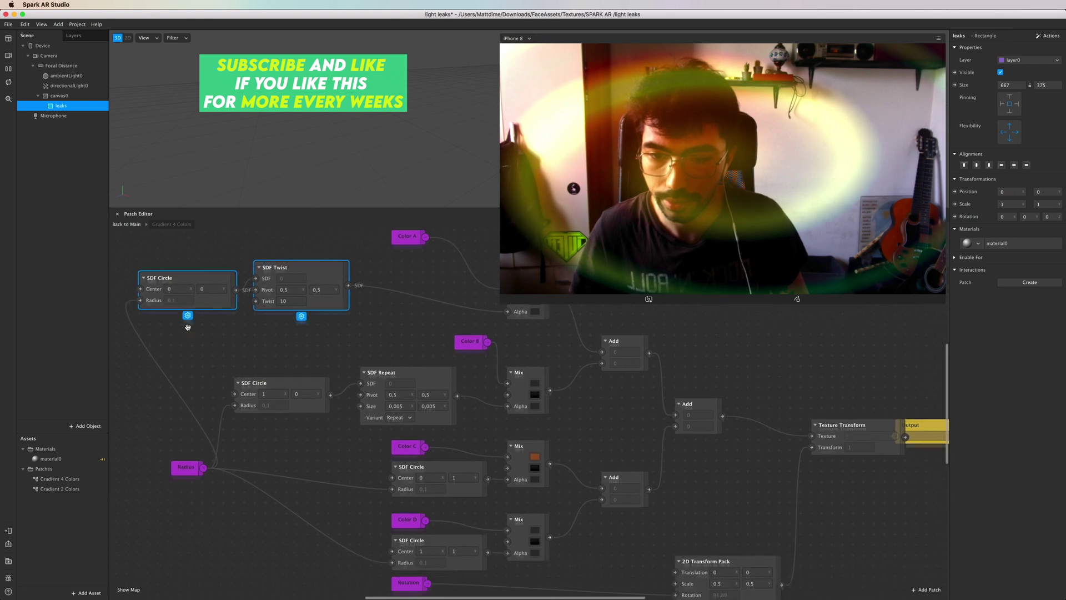
drag(285, 385, 282, 385)
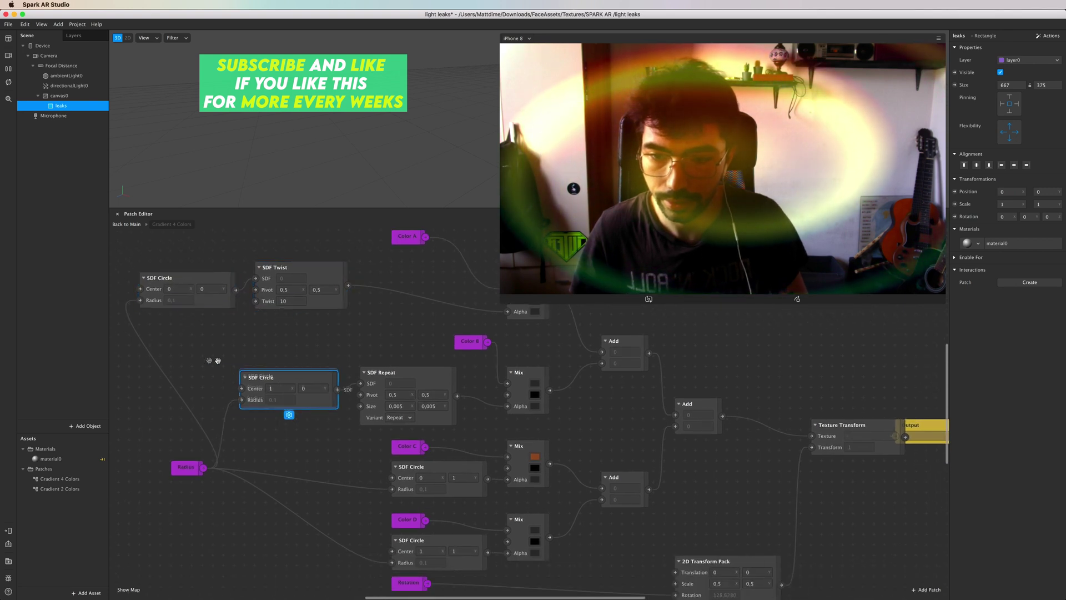
drag(261, 377, 212, 373)
Set the second SDF Circle's first Center value to 0
click(232, 384)
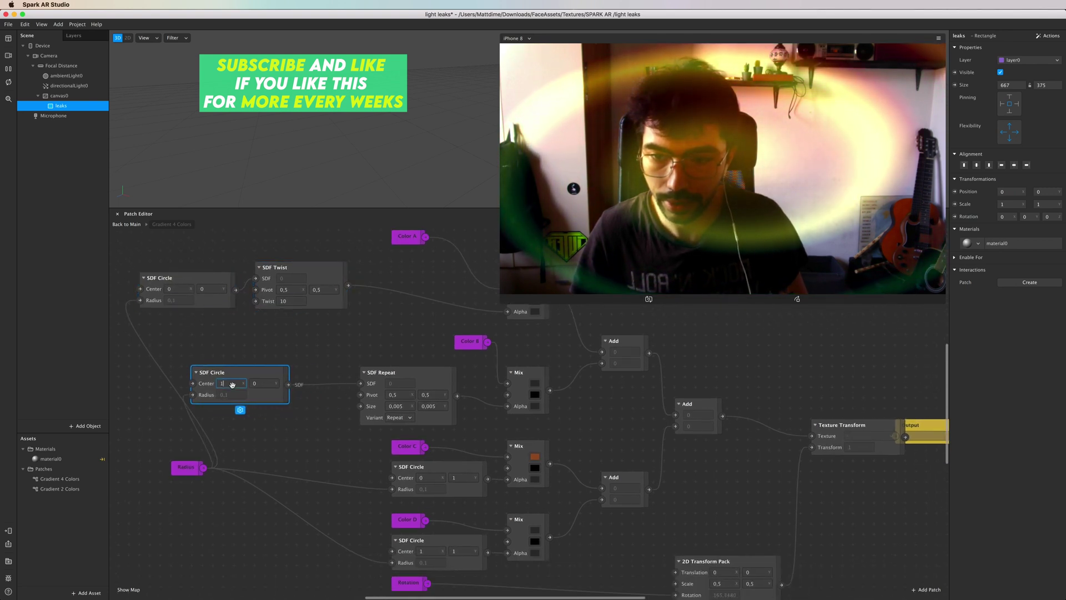
double_click(232, 384)
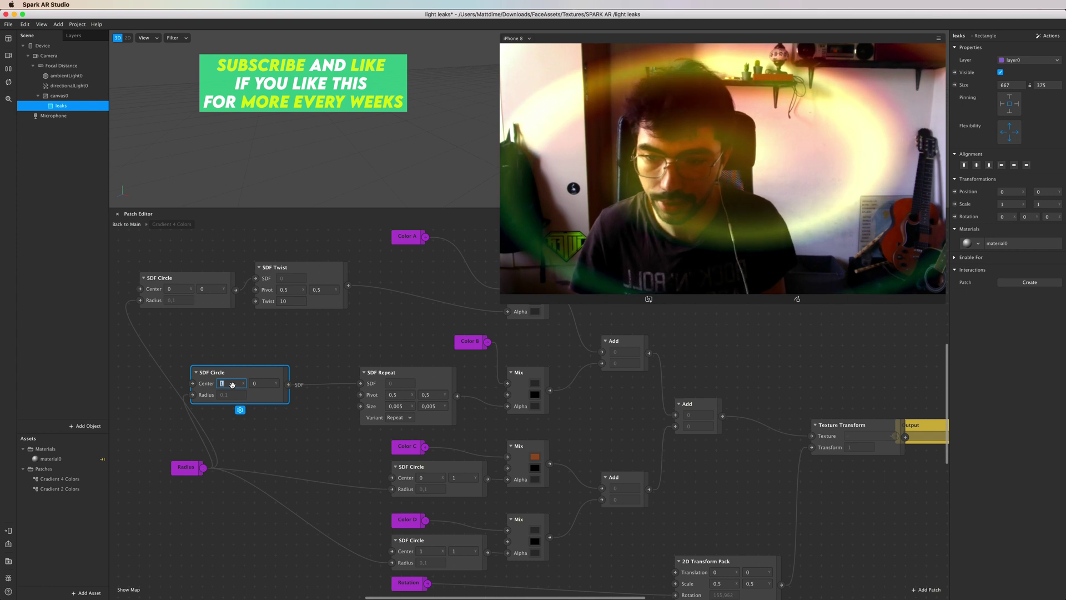
text(0)
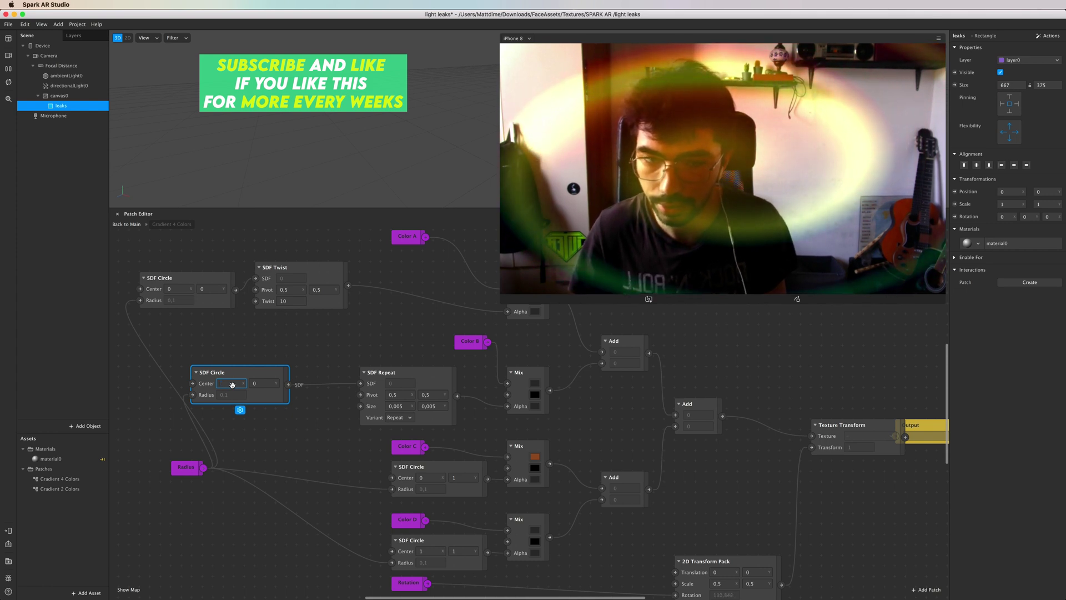
key(Return)
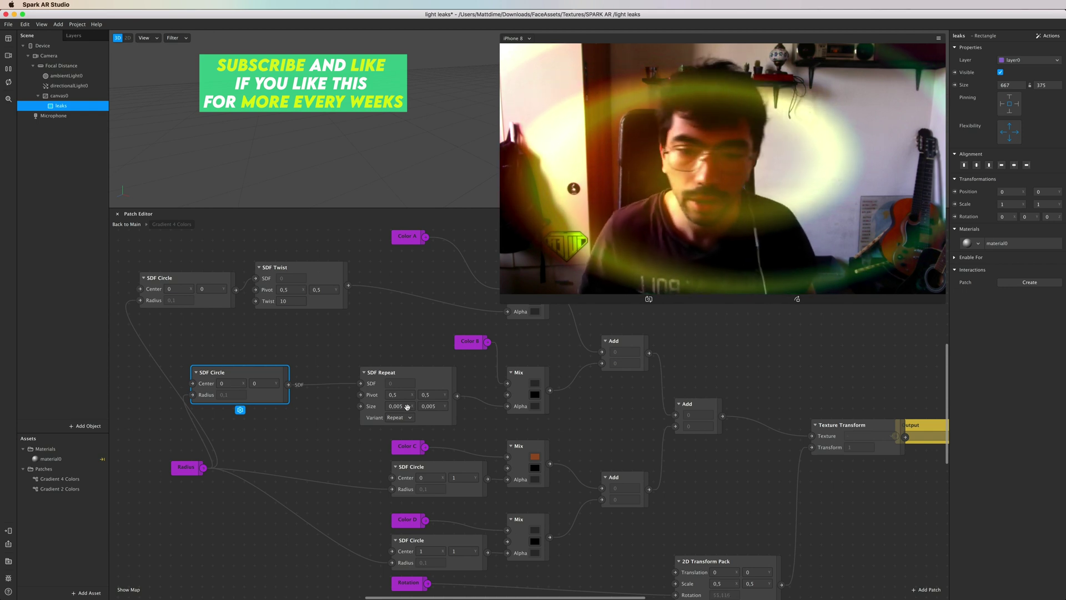
Change both SDF Repeat Size values to 0,05
text(0,05)
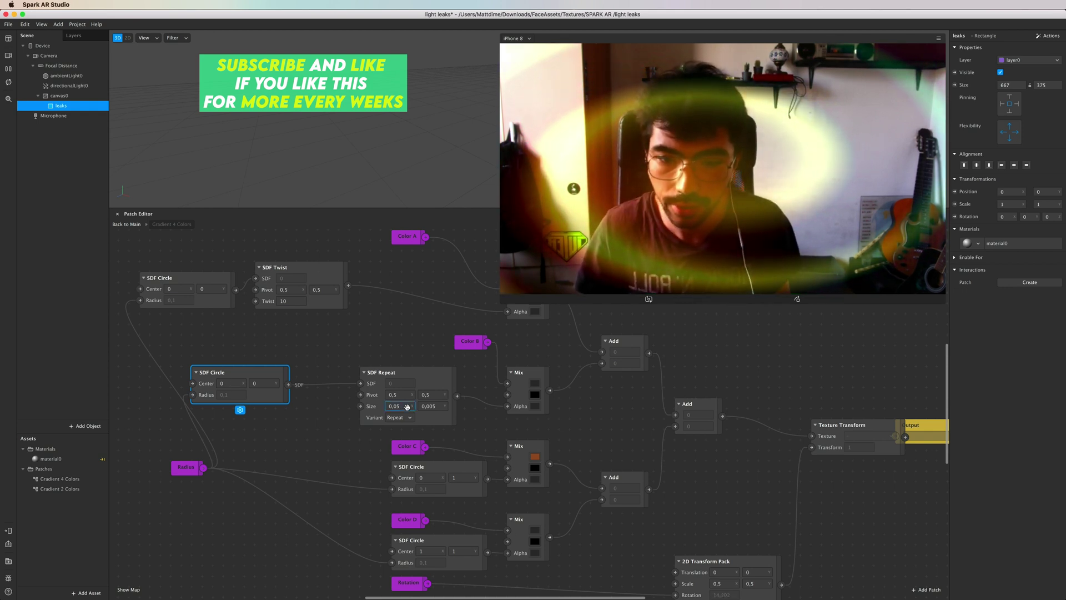
text(0,05)
key(Return)
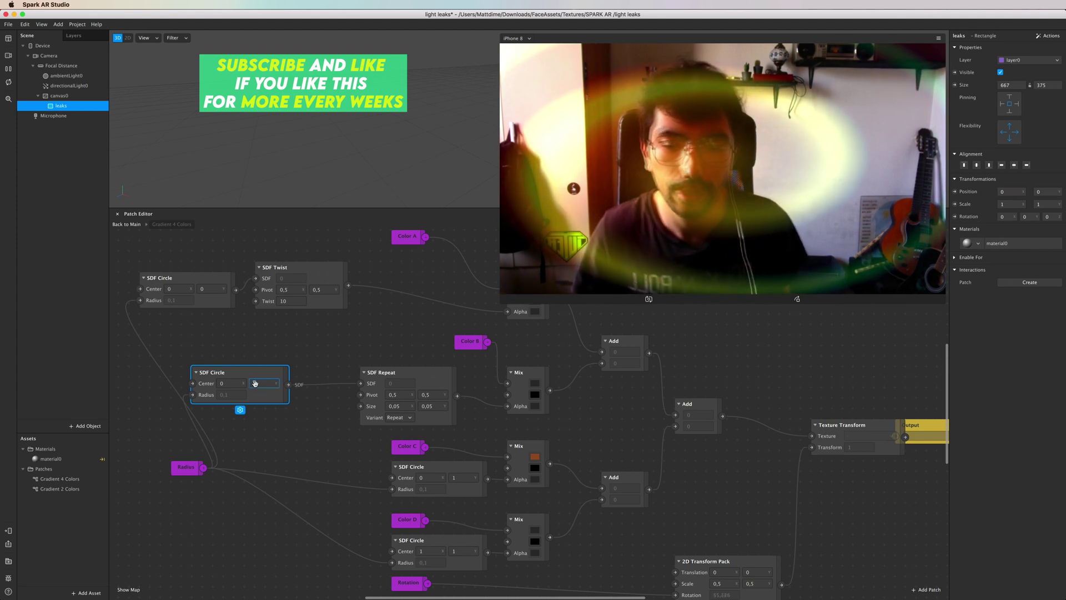
Try a second Center value of 1 on the second SDF Circle patch
text(0)
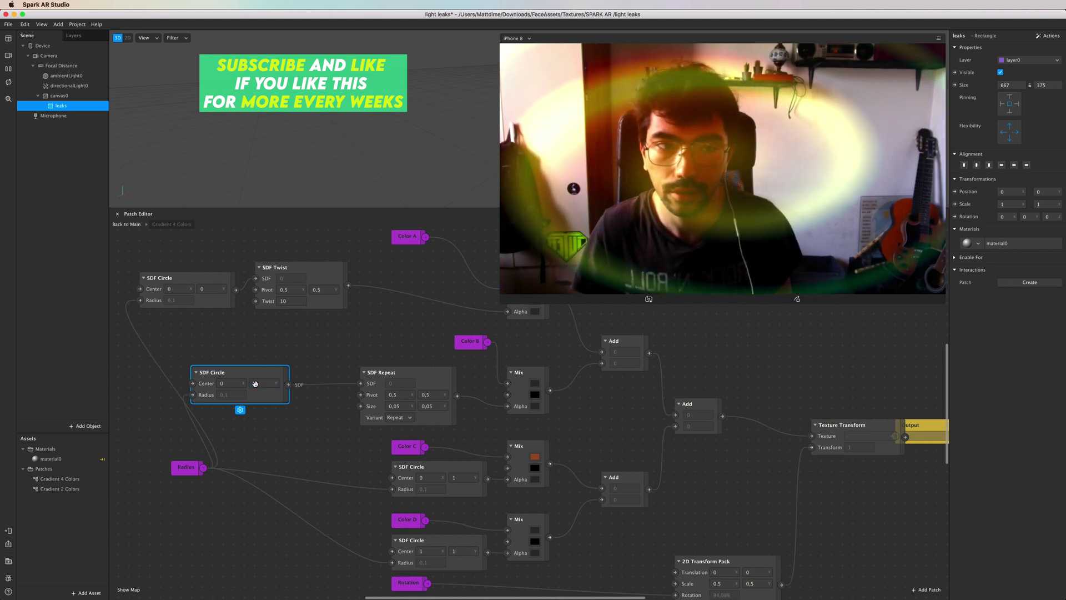
key(Return)
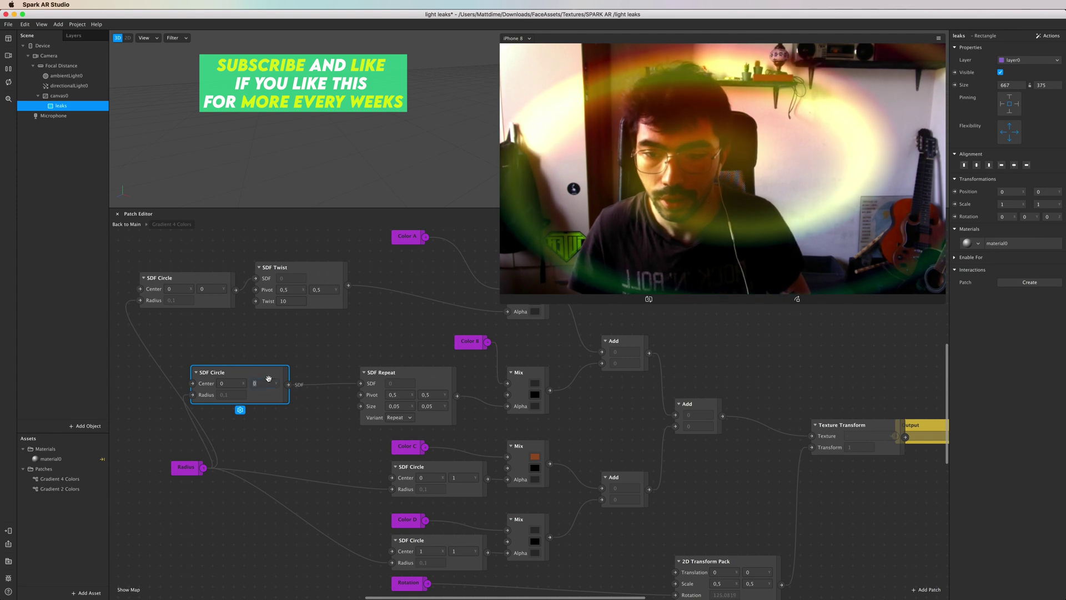
click(268, 383)
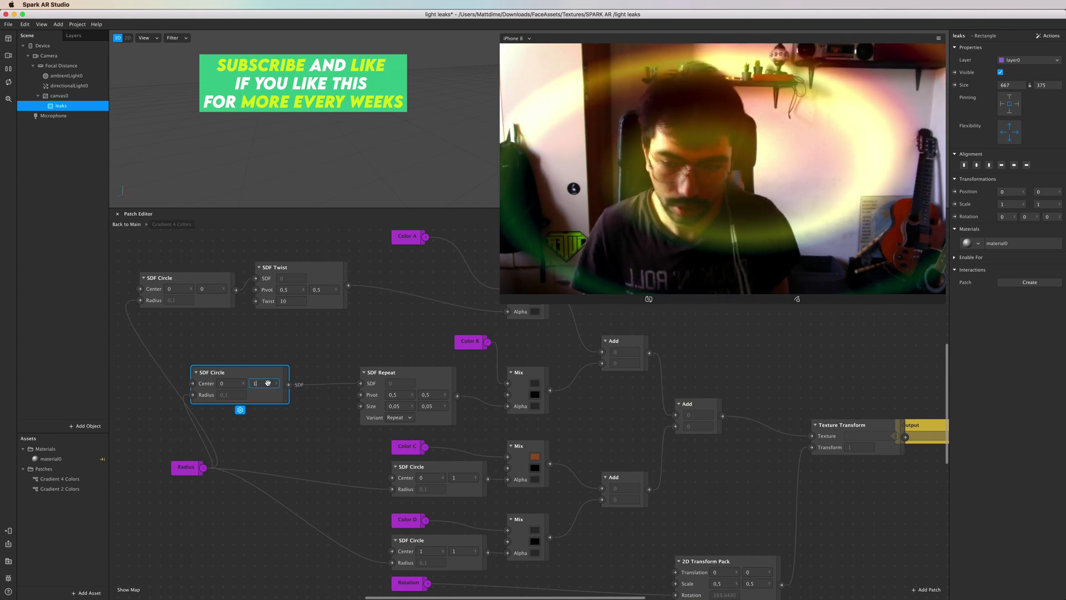
text(1)
key(Return)
Undo the recent changes to the second SDF Circle's Center and position and to the SDF Repeat's Size
key(super+z)
scroll(324, 373, left, 1)
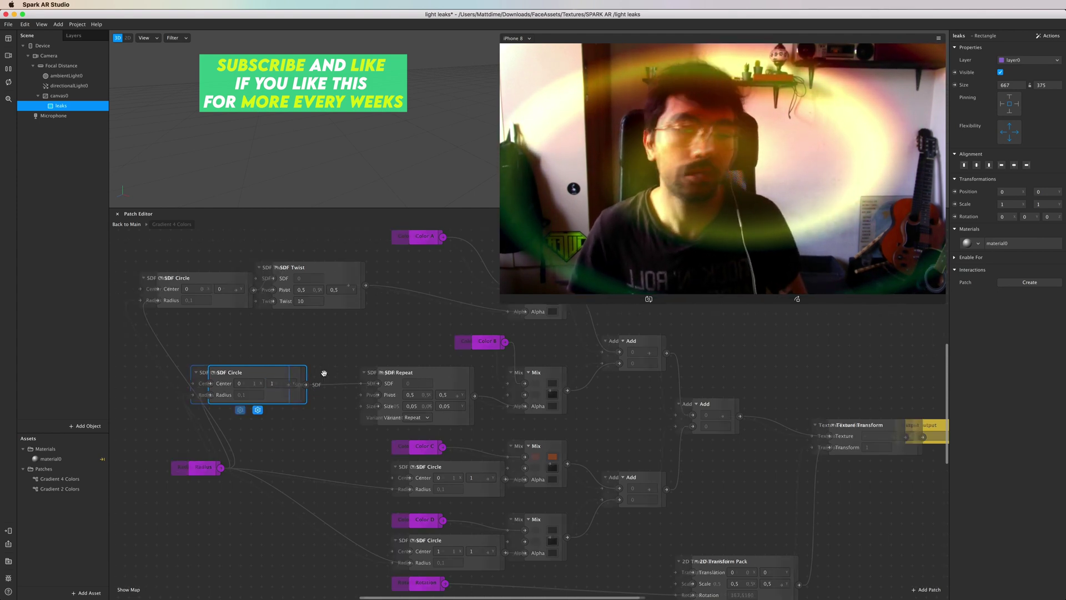
key(super+z)
key(super+z)
key(super+z)
key(super+z)
key(super+z)
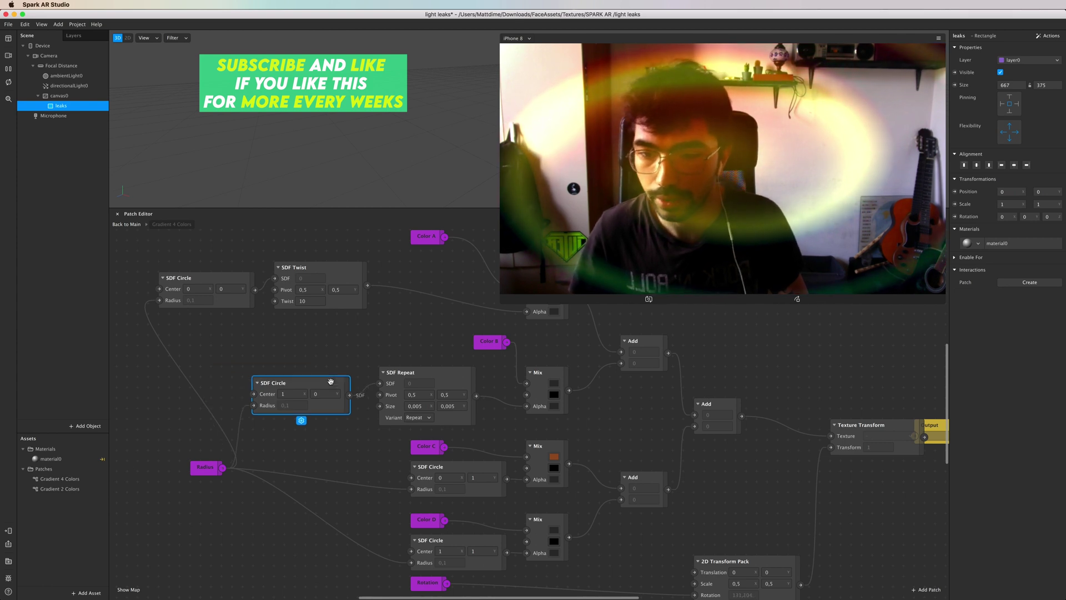
Move the first SDF Circle and SDF Twist patches up and left together, and shift the second SDF Circle up-left
drag(448, 347, 224, 281)
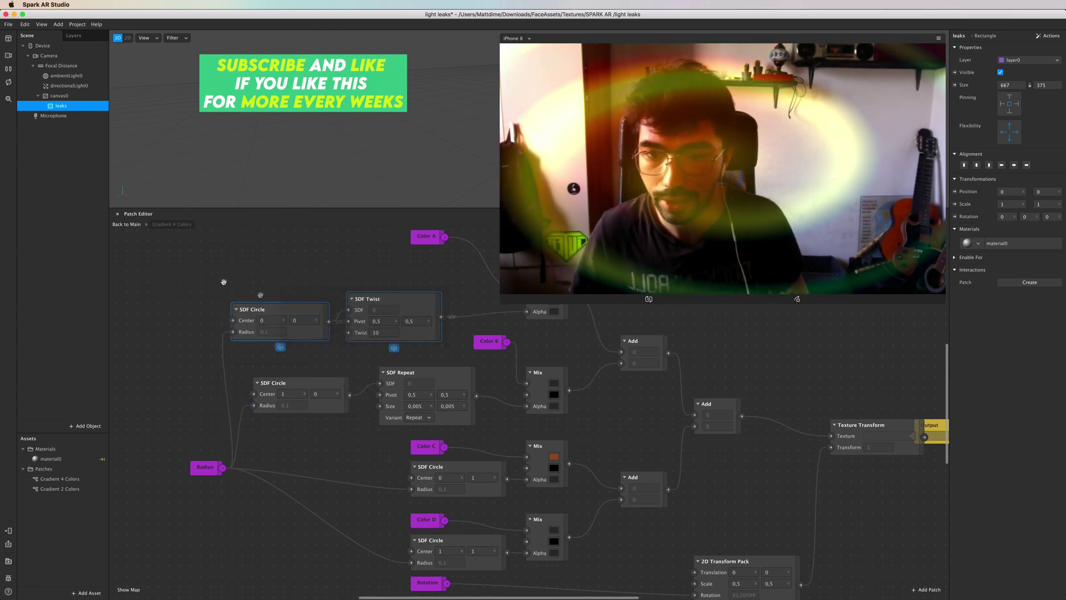
drag(184, 243, 111, 202)
scroll(346, 333, up, 1)
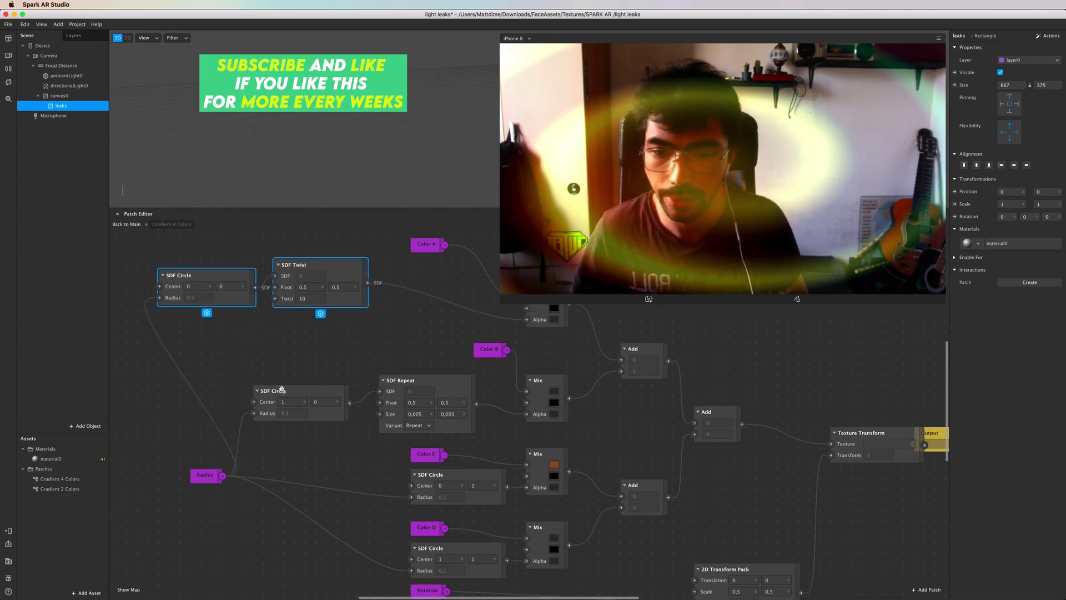
drag(278, 391, 225, 370)
Delete the SDF Repeat patch and connect the second SDF Circle directly to the second Mix patch's Alpha
click(431, 381)
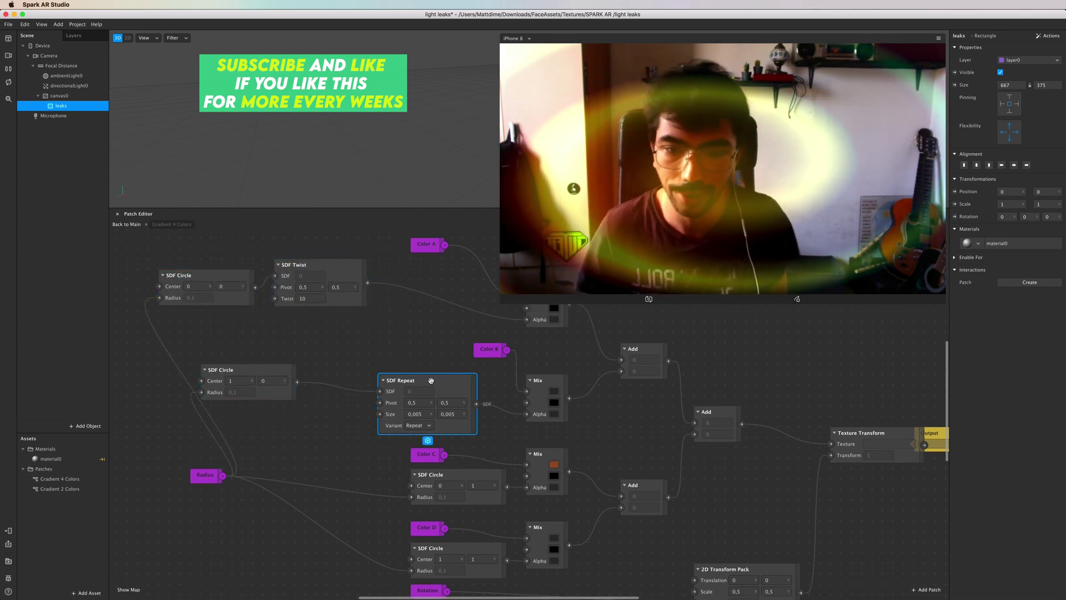
key(BackSpace)
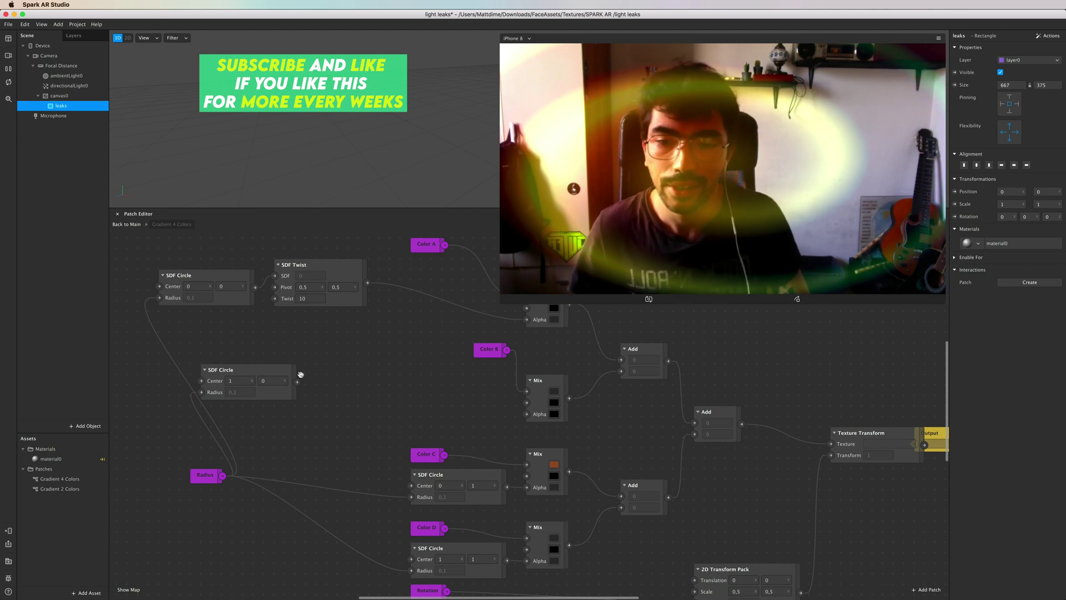
drag(531, 417, 525, 415)
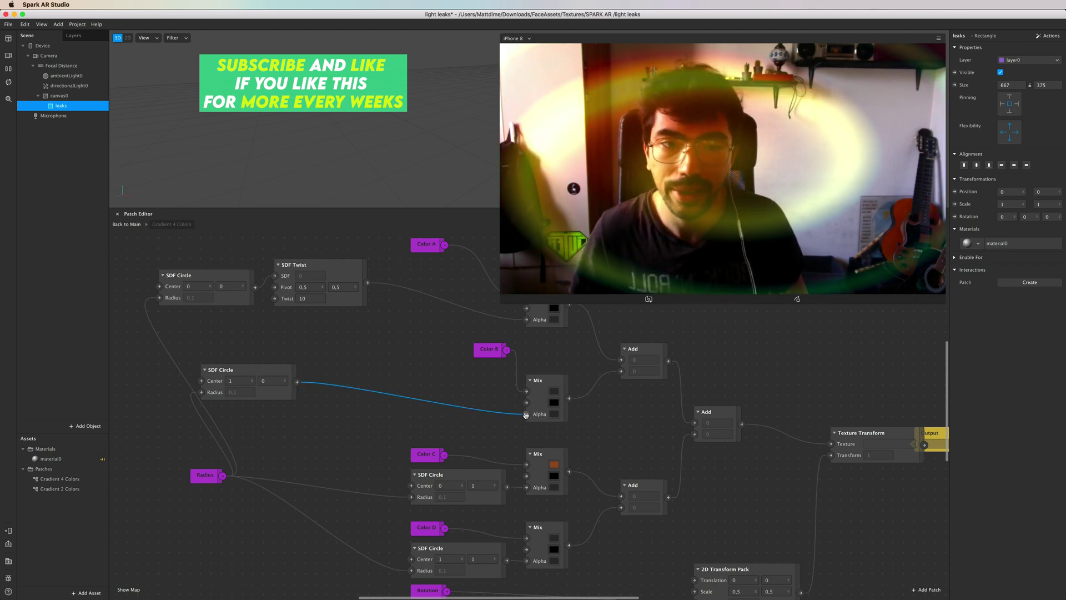
Undo the last move of the second SDF Circle and the replacement of the SDF Repeat patch by a direct connection
drag(285, 369, 313, 369)
scroll(458, 350, up, 2)
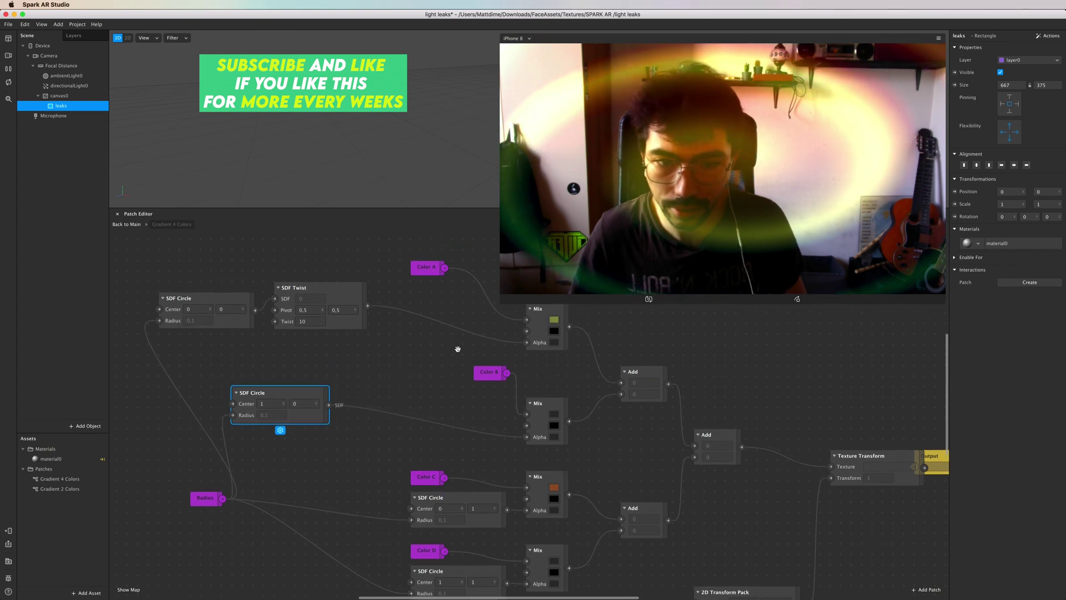
scroll(458, 348, down, 3)
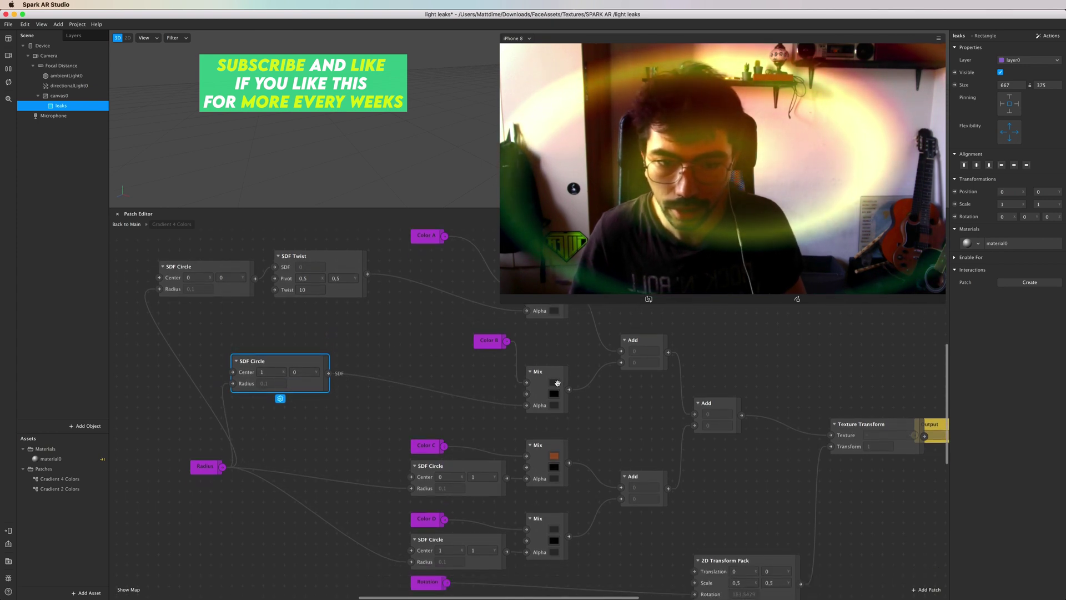
key(super+z)
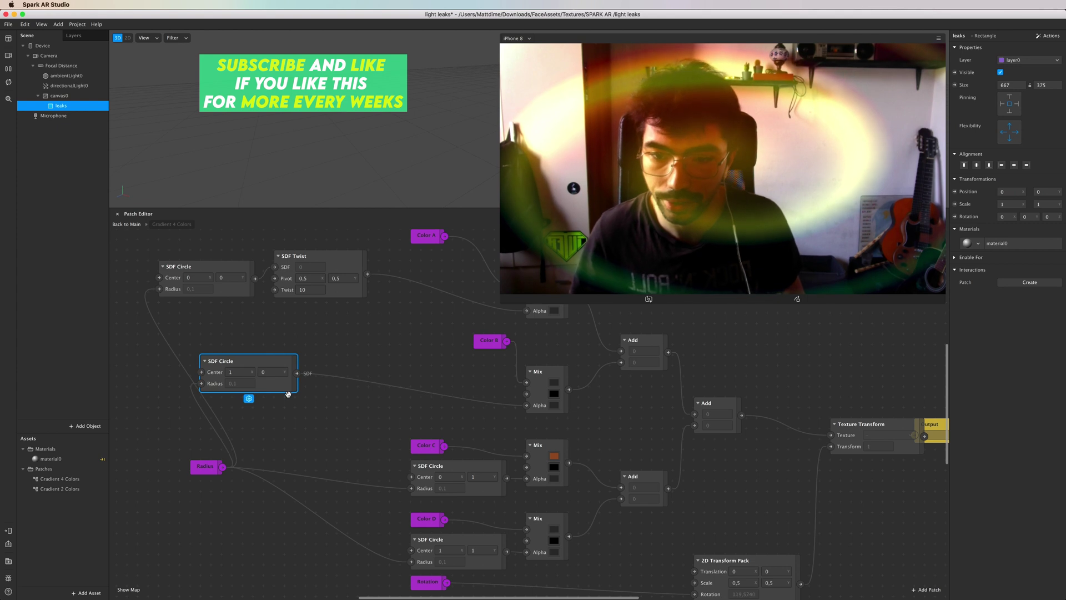
key(super+z)
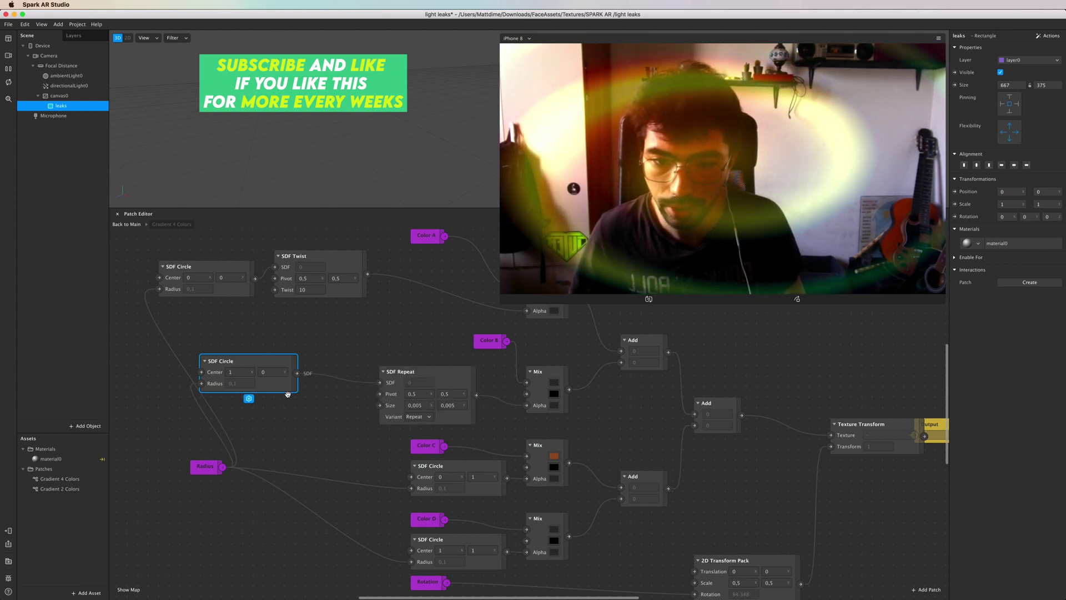
Return to the main patch graph, set Color B of Gradient 4 Colors to a bright magenta pink, and reopen the group
click(129, 224)
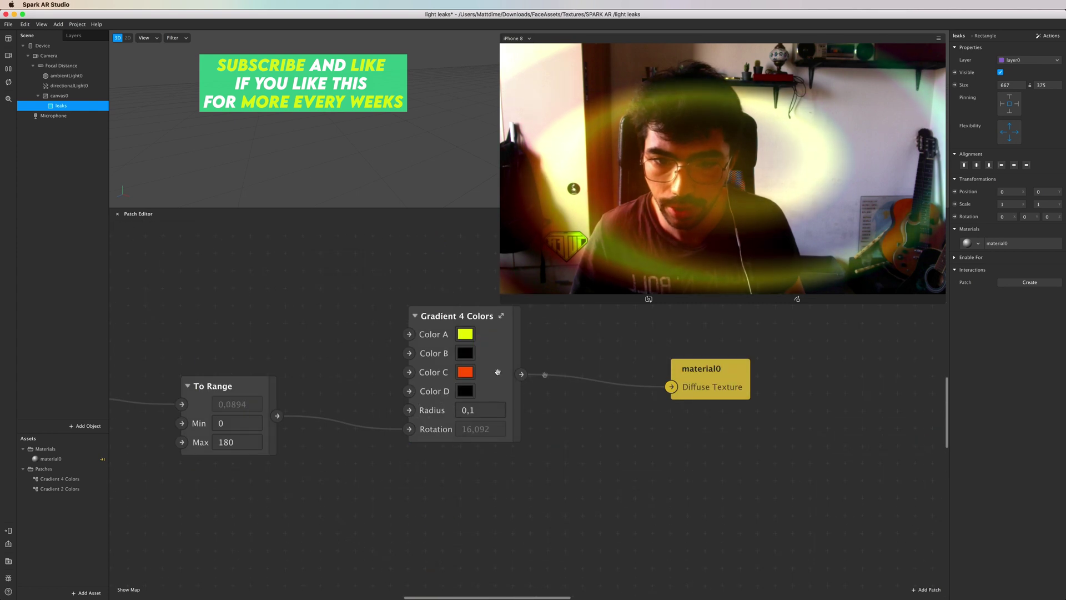
click(459, 354)
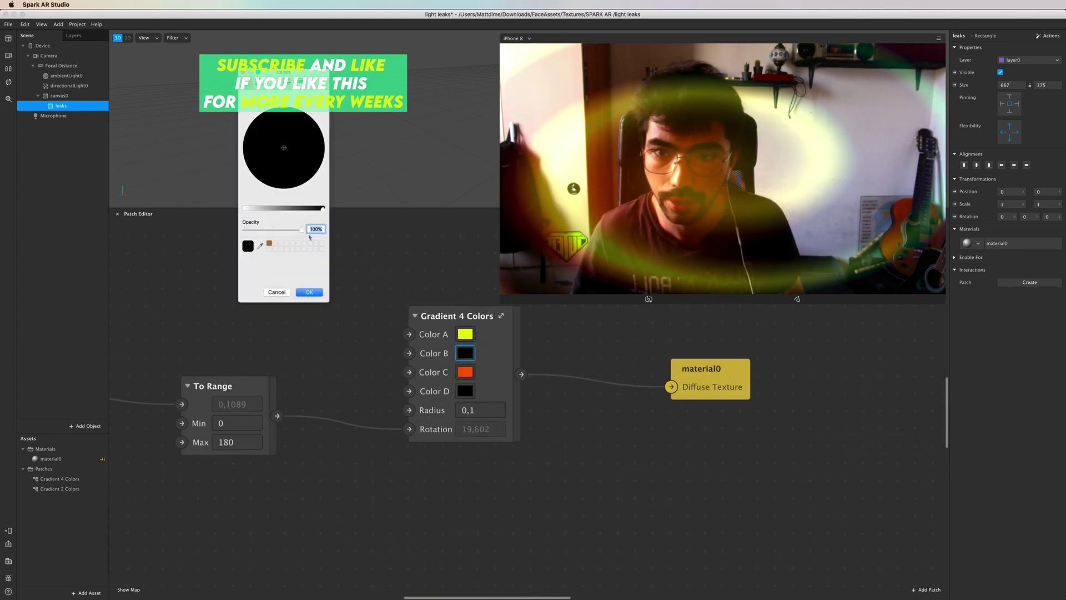
drag(323, 208, 232, 208)
mouse_move(313, 161)
mouse_down()
mouse_move(303, 178)
mouse_move(306, 152)
mouse_move(301, 165)
mouse_up()
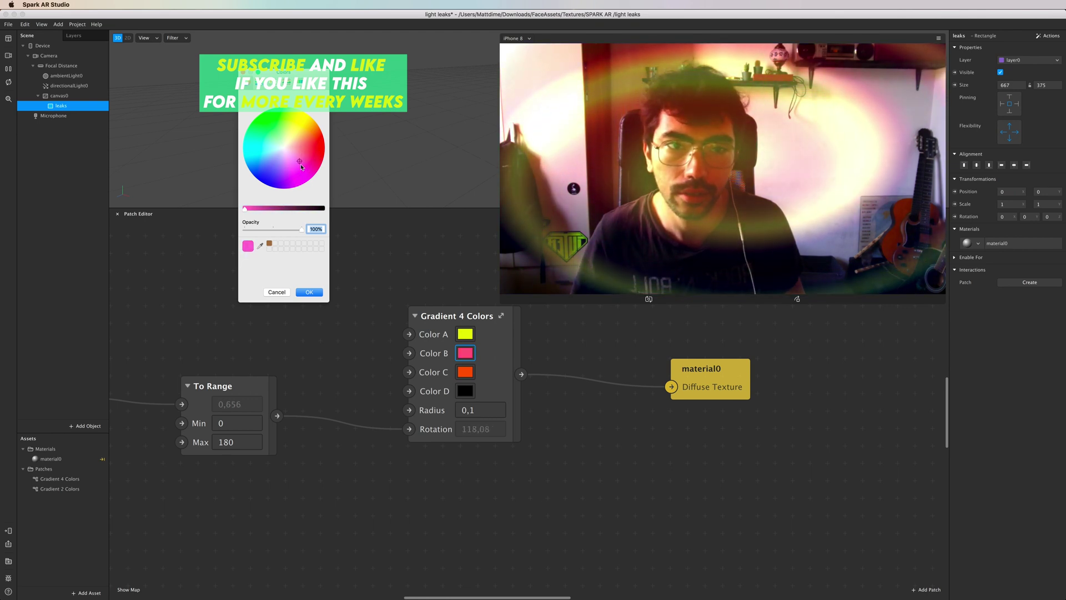
click(309, 292)
click(502, 316)
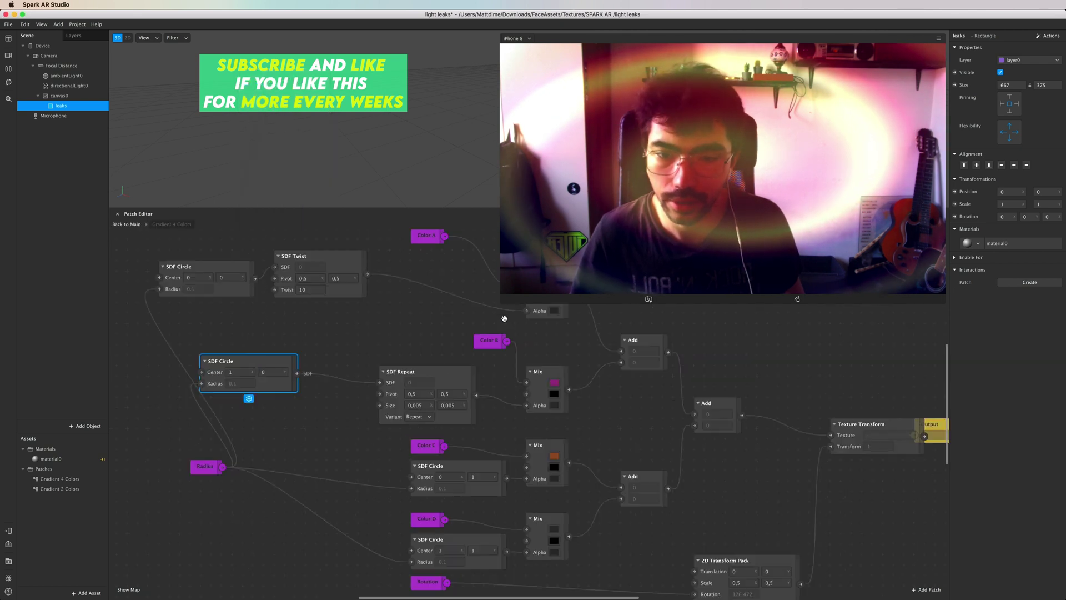
Set both Size values of the SDF Repeat patch to 0,05
click(418, 406)
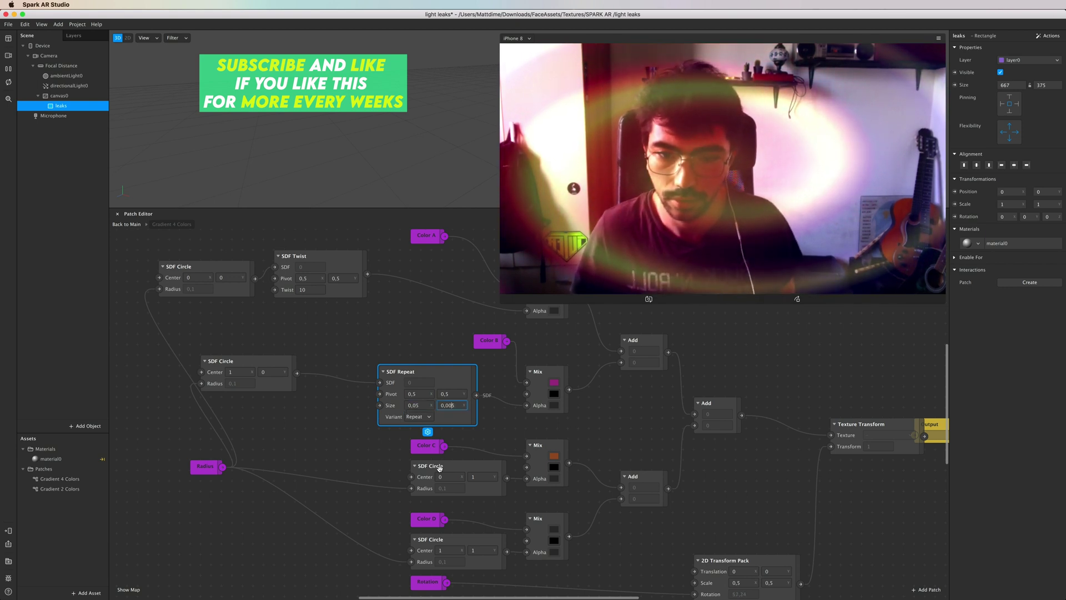
key(Return)
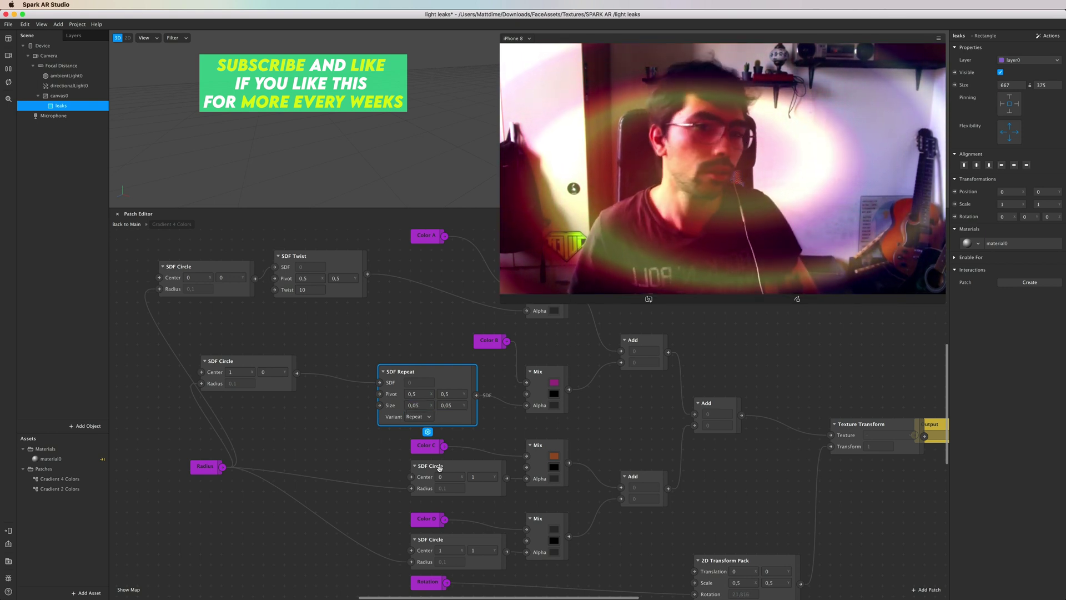
scroll(326, 438, left, 2)
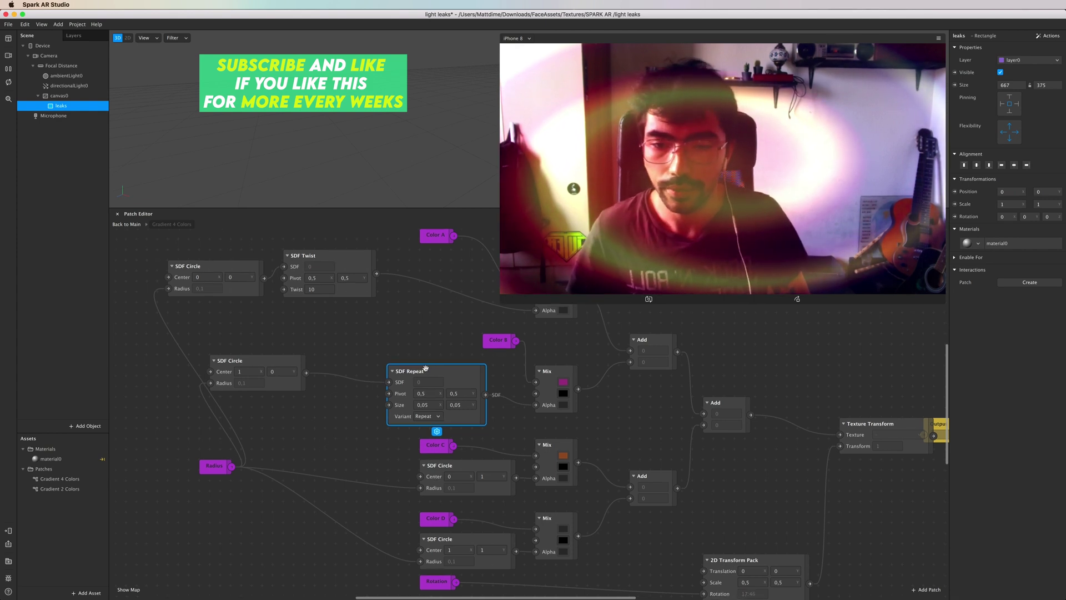
Set the first Center value of the second SDF Circle patch to 0
click(242, 371)
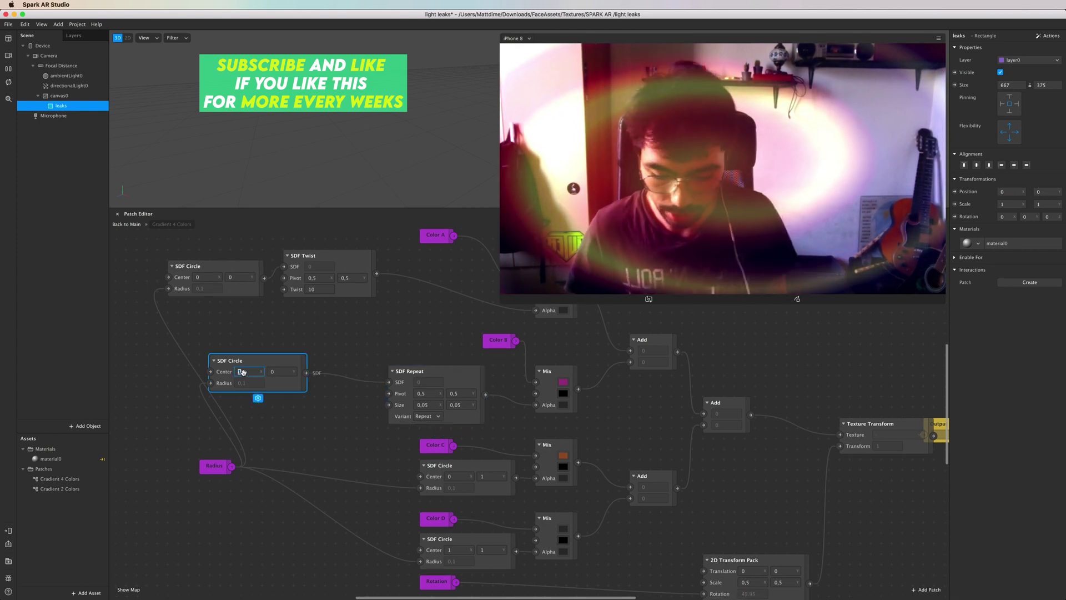
text(0)
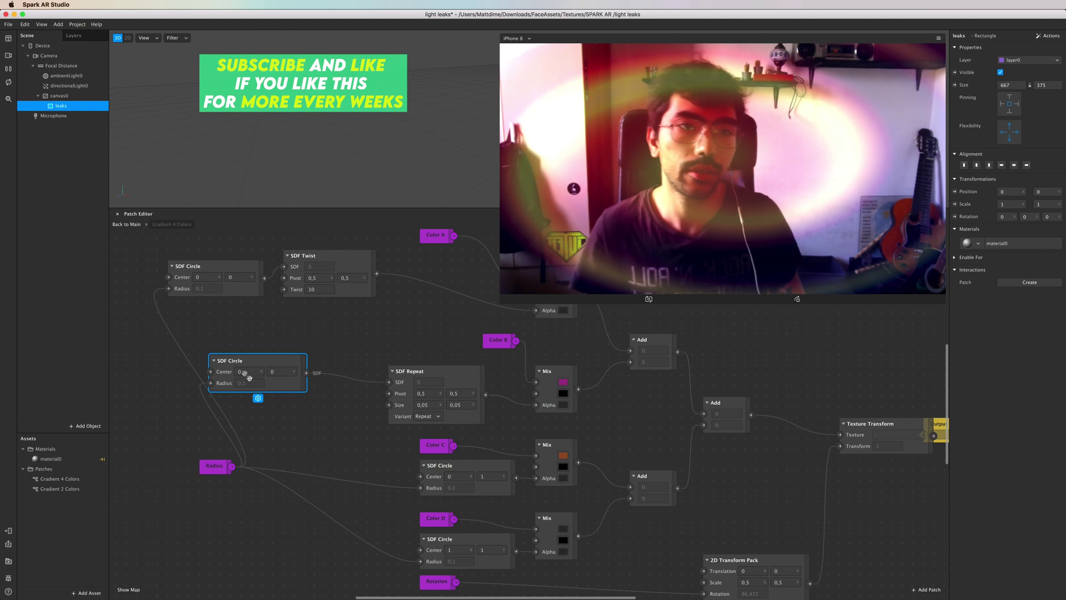
click(426, 372)
Replace the SDF Repeat patch with an SDF Shear patch linking the second SDF Circle to the second Mix patch's Alpha
drag(305, 373, 327, 336)
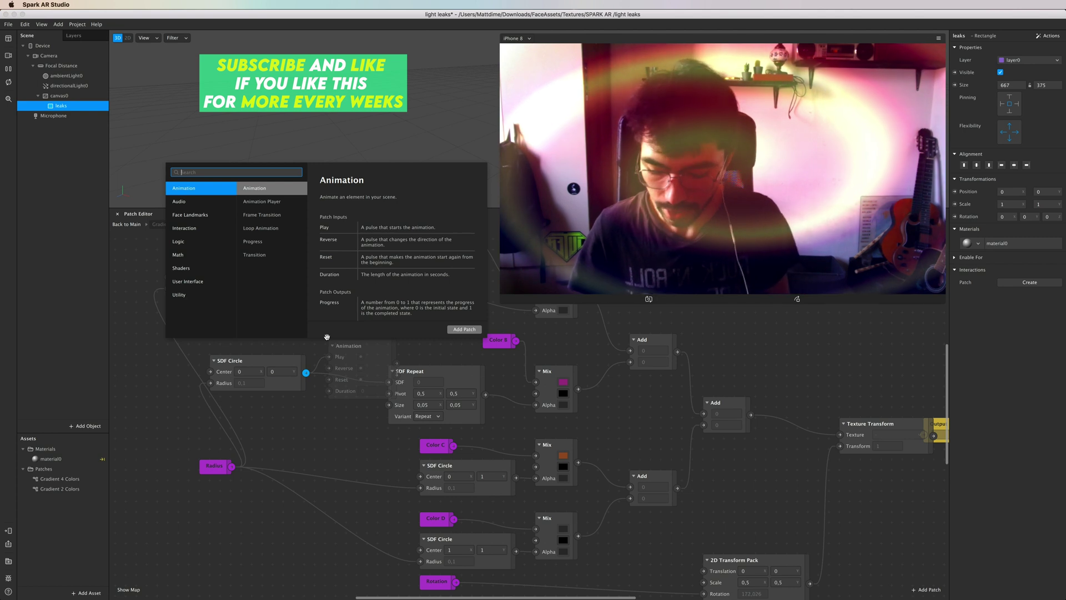
text(sdf)
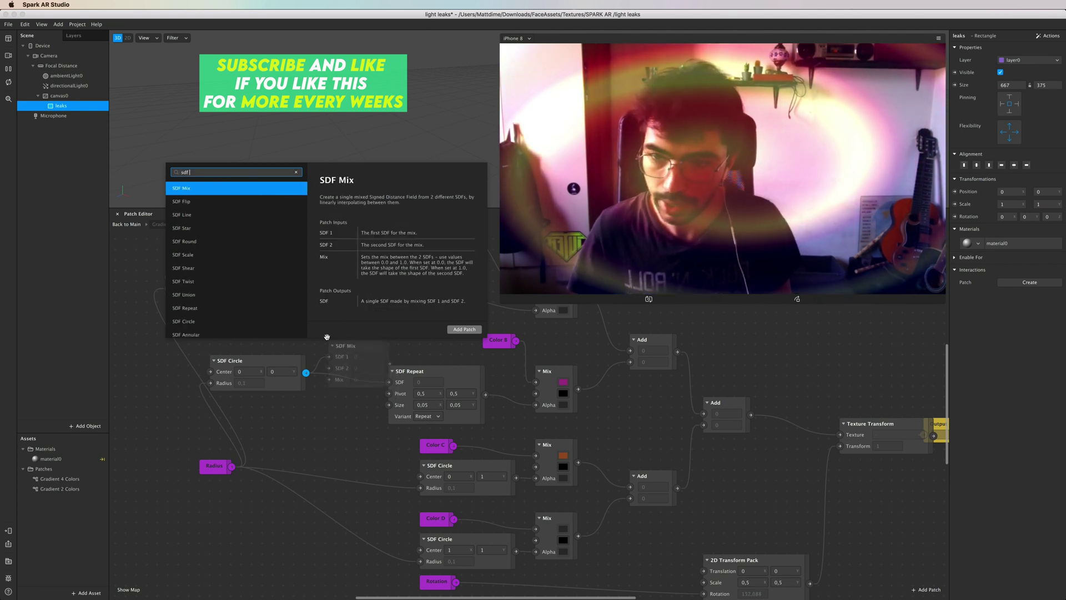
double_click(207, 268)
drag(455, 373, 339, 403)
key(BackSpace)
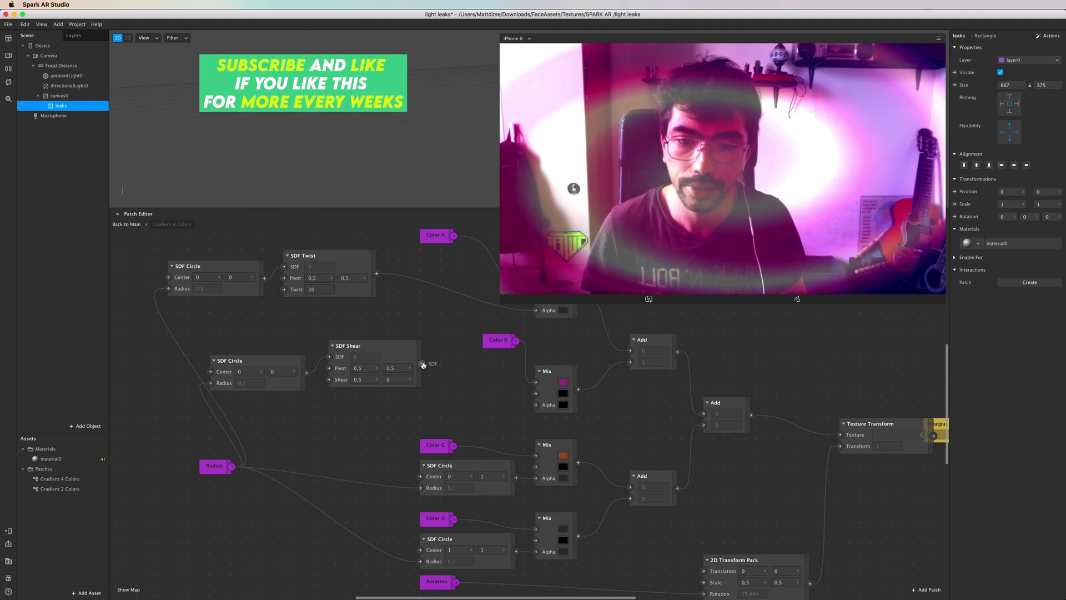
drag(536, 407, 535, 407)
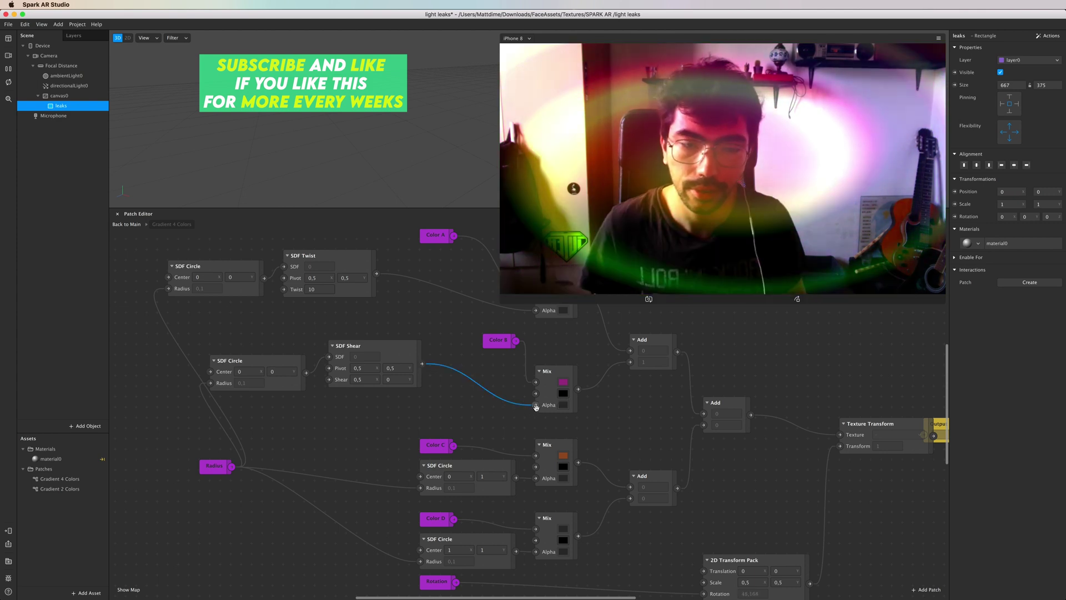
Try a first Shear value of 0 on the SDF Shear patch, and set it back to 0,5
click(366, 379)
text(0)
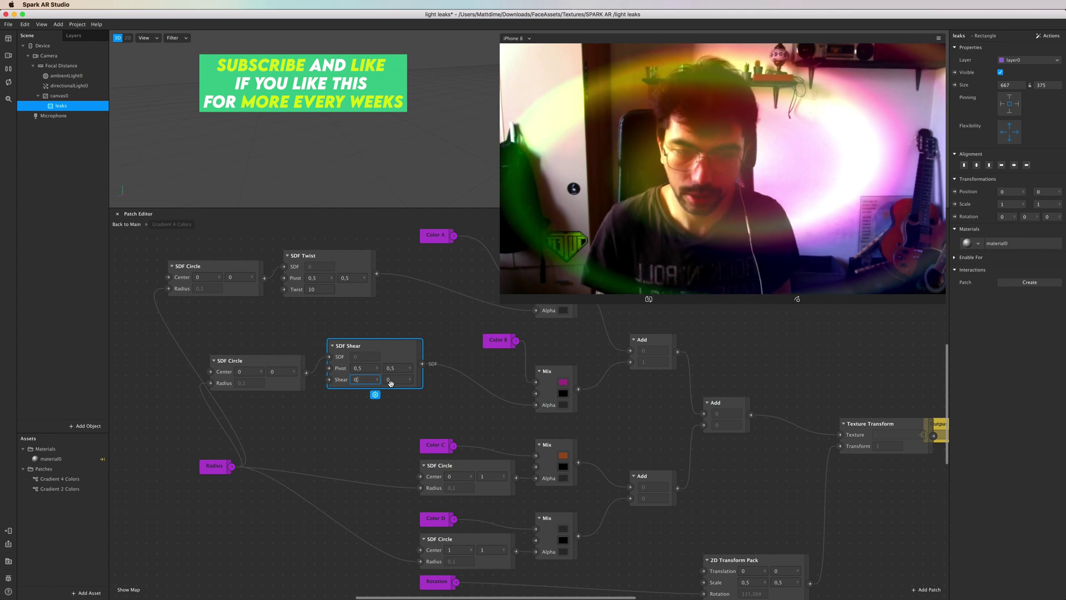
text(,5)
key(Return)
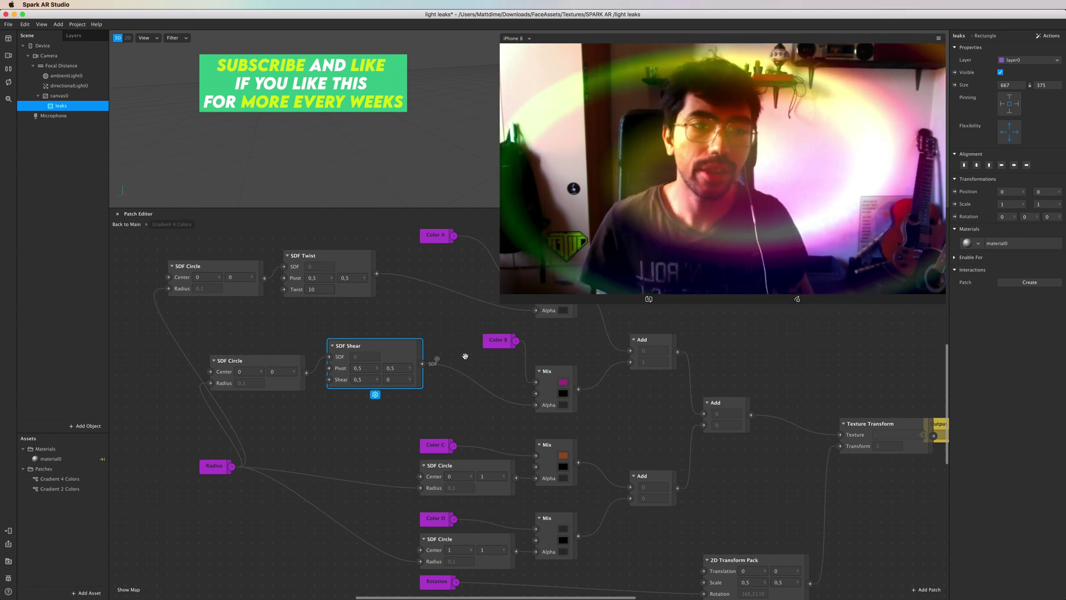
Move the second SDF Circle patch up slightly and set its first Center value to 1
drag(262, 362, 261, 331)
scroll(280, 364, left, 2)
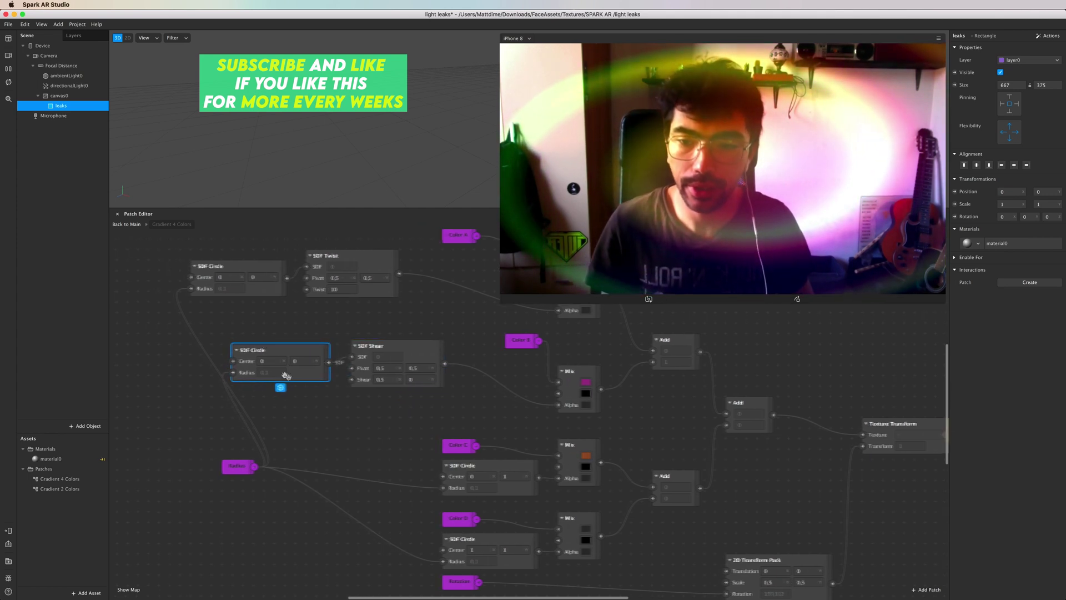
click(274, 362)
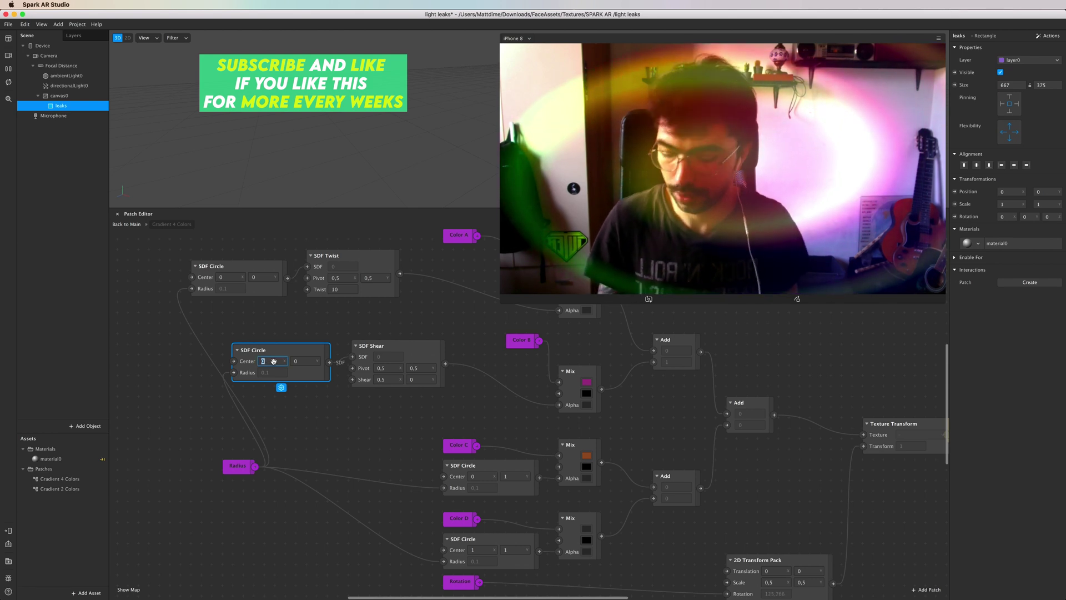
text(1)
key(Return)
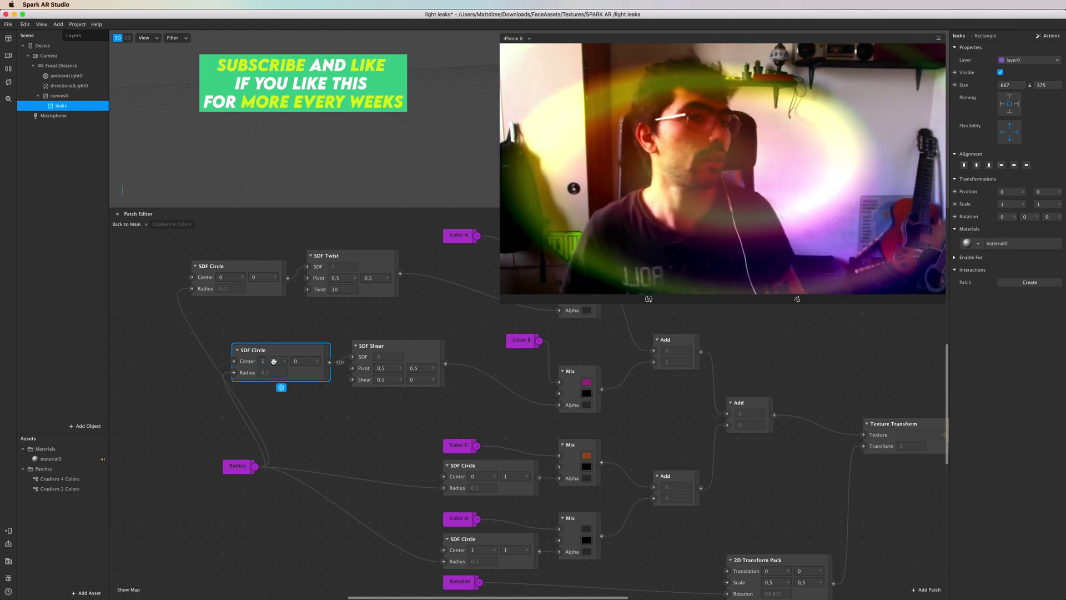
scroll(273, 362, left, 2)
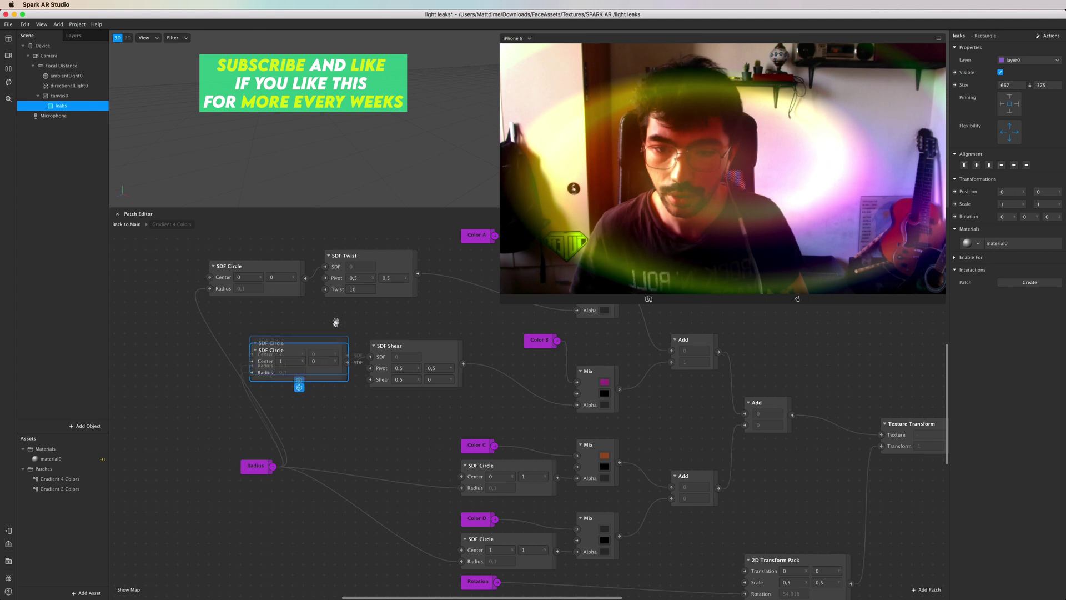
Add a Loop Animation patch and connect its Progress output to the Shear input of the SDF Shear patch
right_click(135, 409)
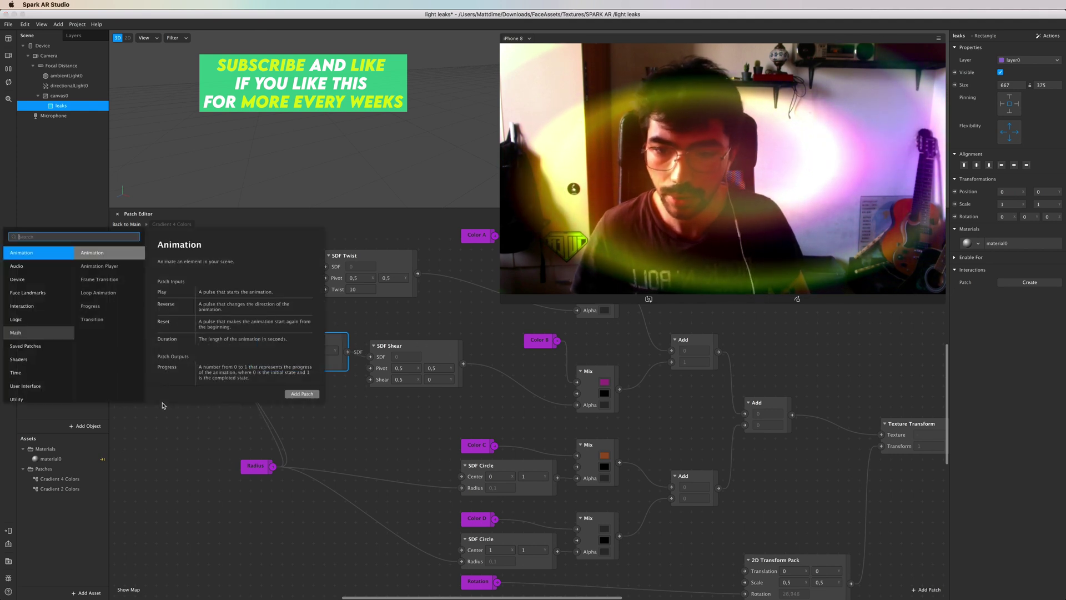
double_click(122, 292)
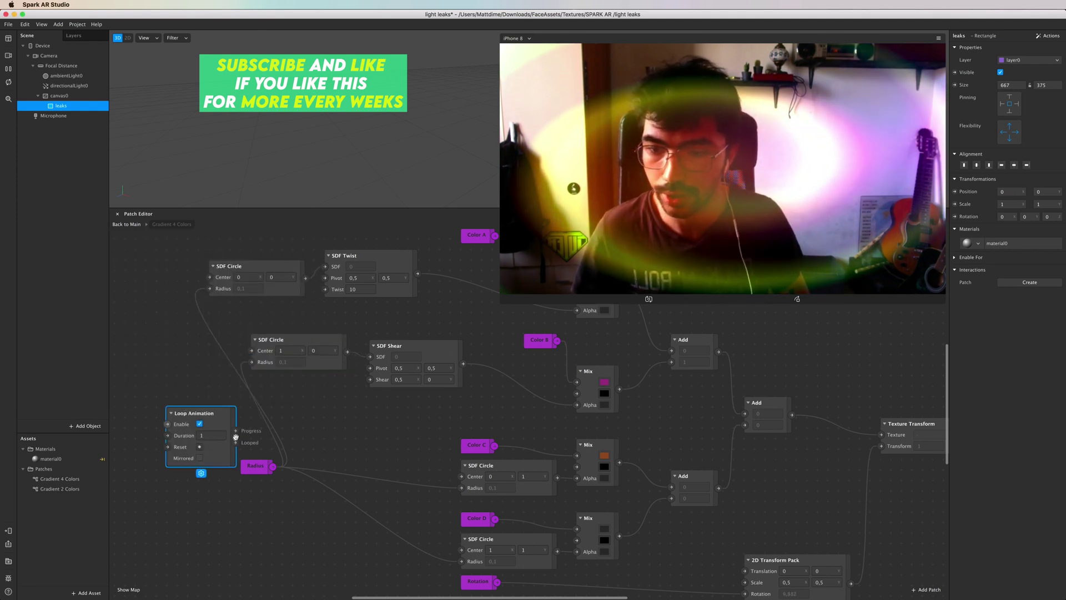
drag(236, 431, 371, 380)
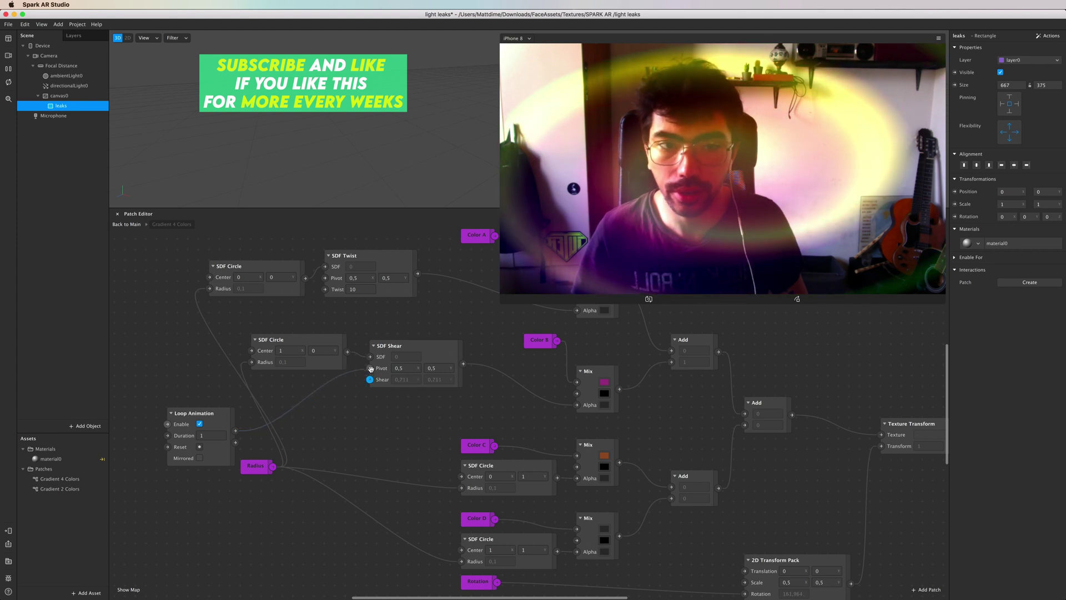
Try the Loop Animation's Progress on the SDF Shear's Pivot instead, disconnect it, and delete the Loop Animation patch
drag(372, 369, 371, 370)
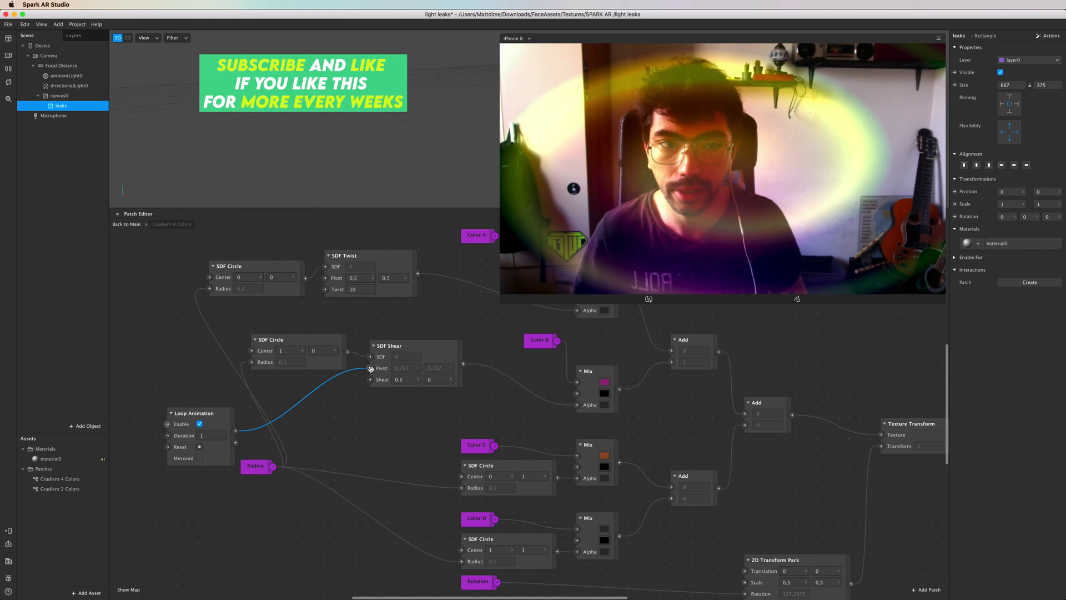
drag(371, 369, 333, 381)
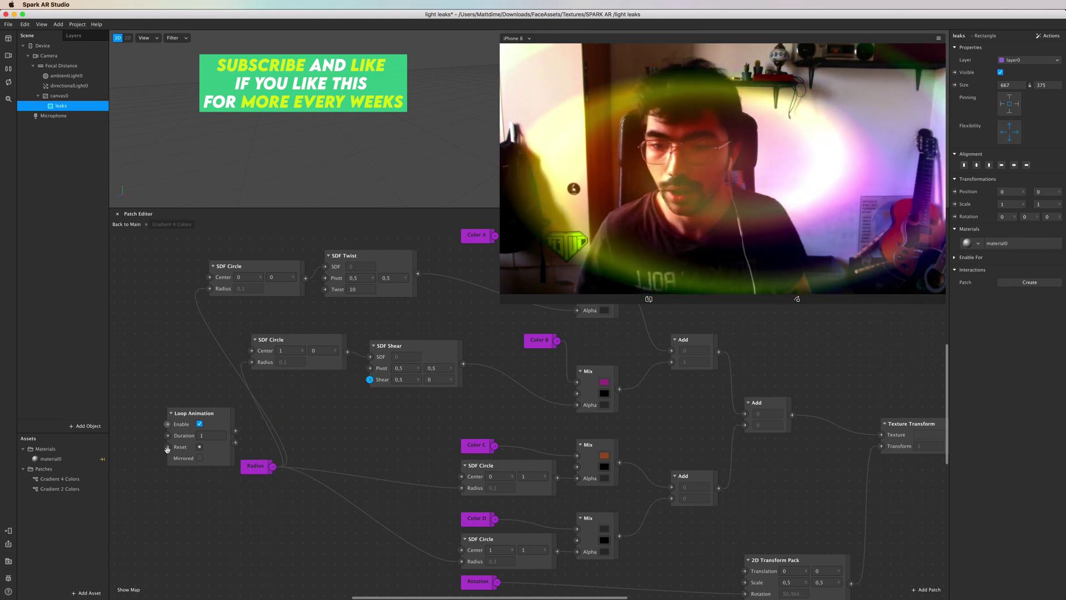
click(193, 413)
key(BackSpace)
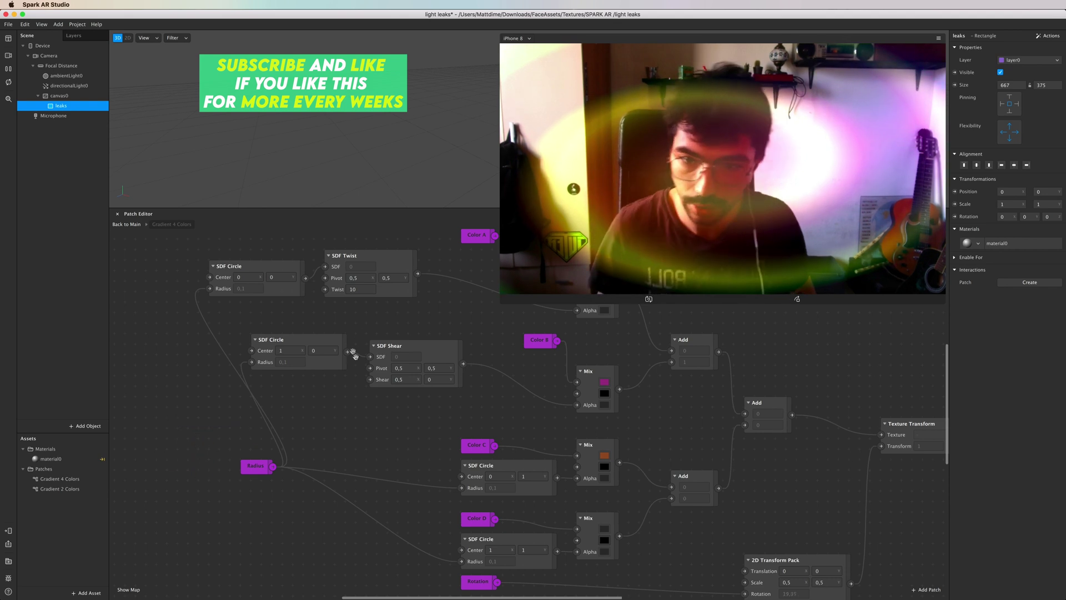
Connect the second SDF Circle directly to the second Mix patch's Alpha and delete the SDF Shear patch
drag(347, 352, 577, 405)
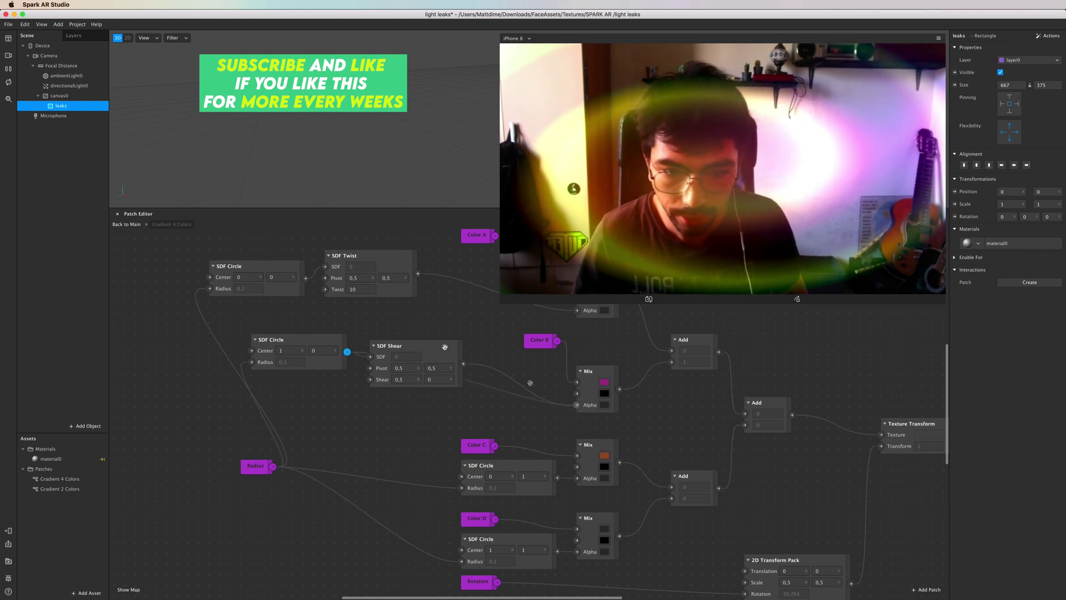
drag(432, 342, 429, 347)
key(BackSpace)
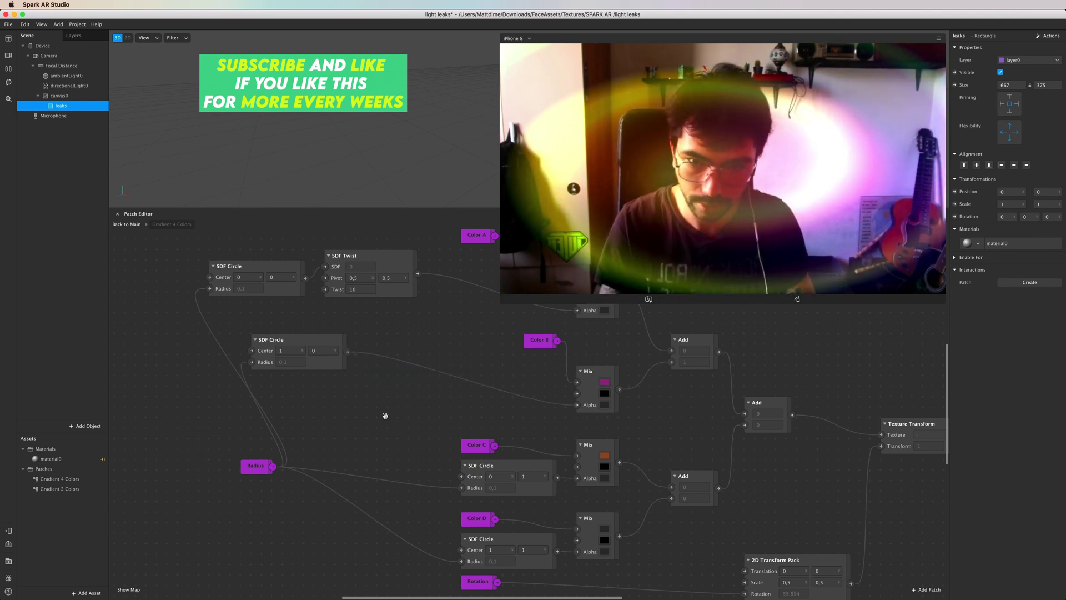
Move the Color C input up and shift the third SDF Circle patch left, away from the third Mix patch
scroll(385, 415, left, 3)
scroll(386, 416, down, 3)
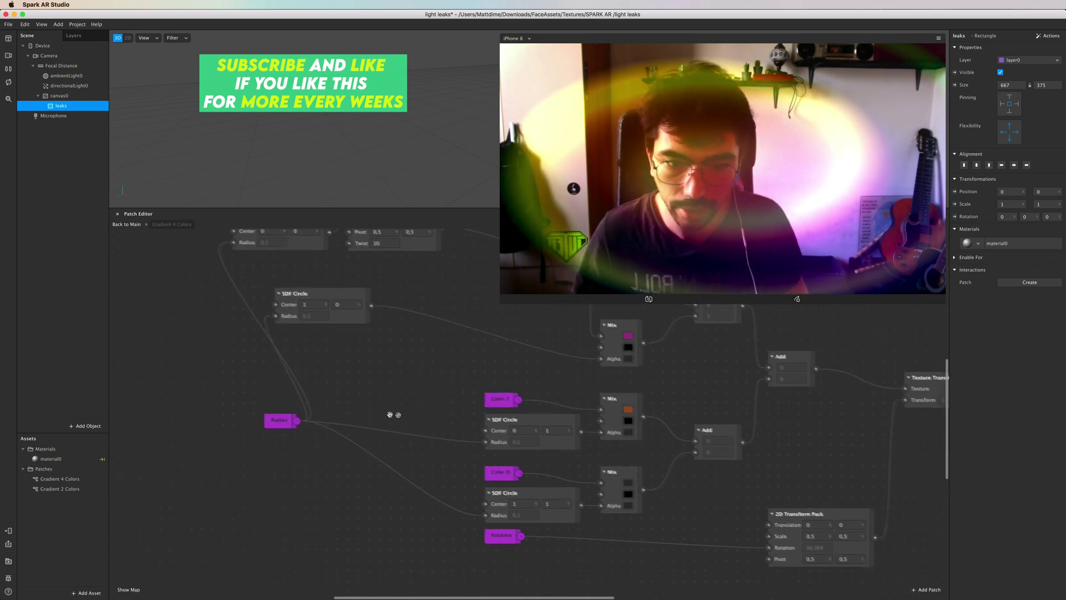
click(502, 421)
click(501, 399)
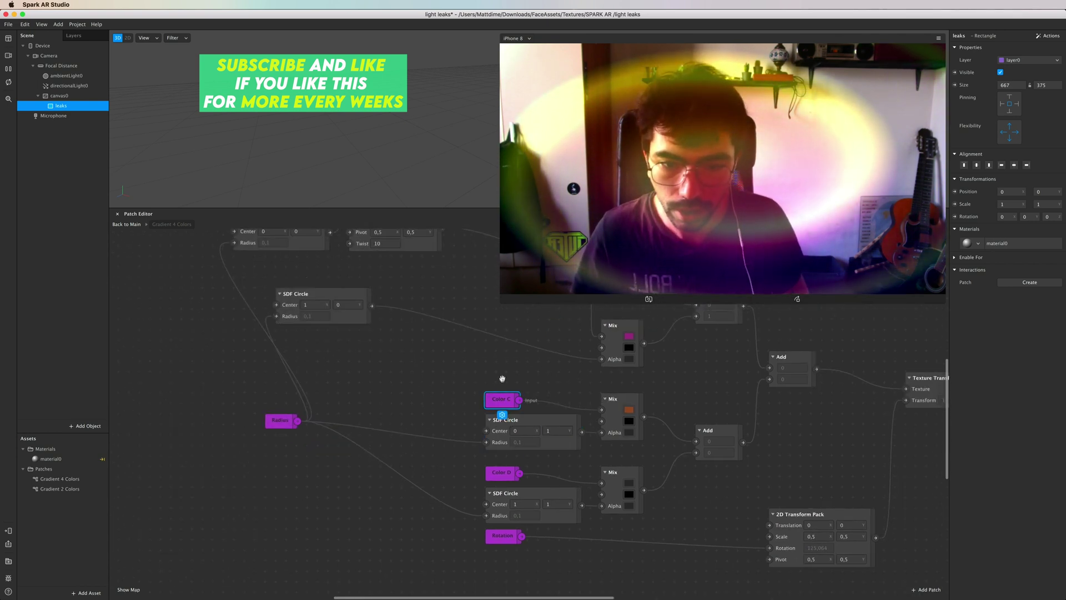
drag(502, 378, 503, 377)
drag(542, 420, 510, 416)
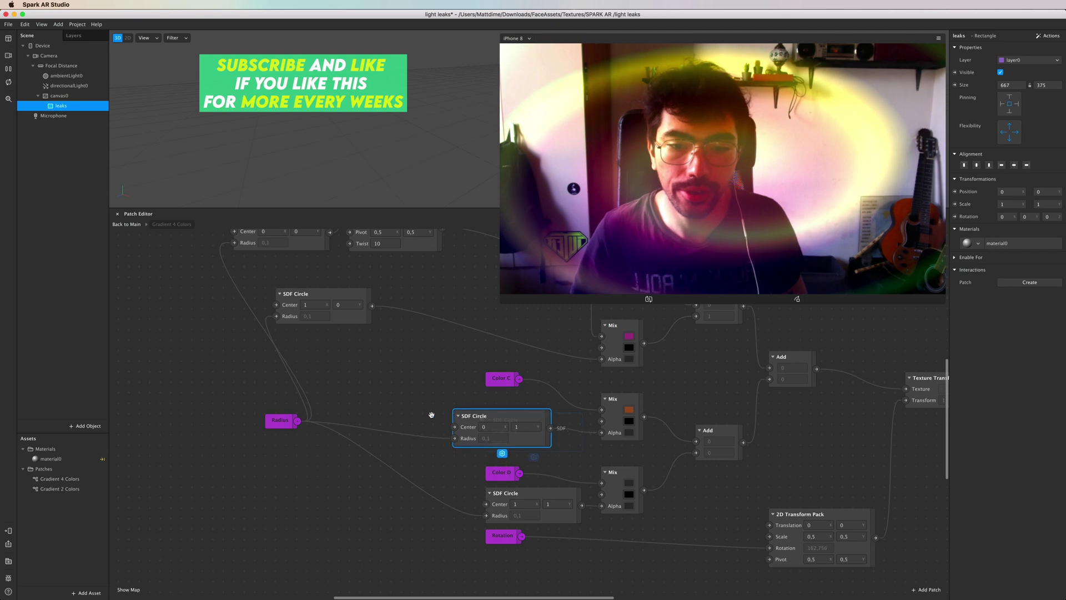
Move the third SDF Circle patch further left and the Radius input down-left to make room before the third Mix
drag(432, 416, 383, 400)
drag(283, 420, 69, 540)
drag(453, 400, 429, 411)
Add an SDF Star patch, connect it to the third Mix patch's Alpha, and move it below the third SDF Circle
double_click(325, 397)
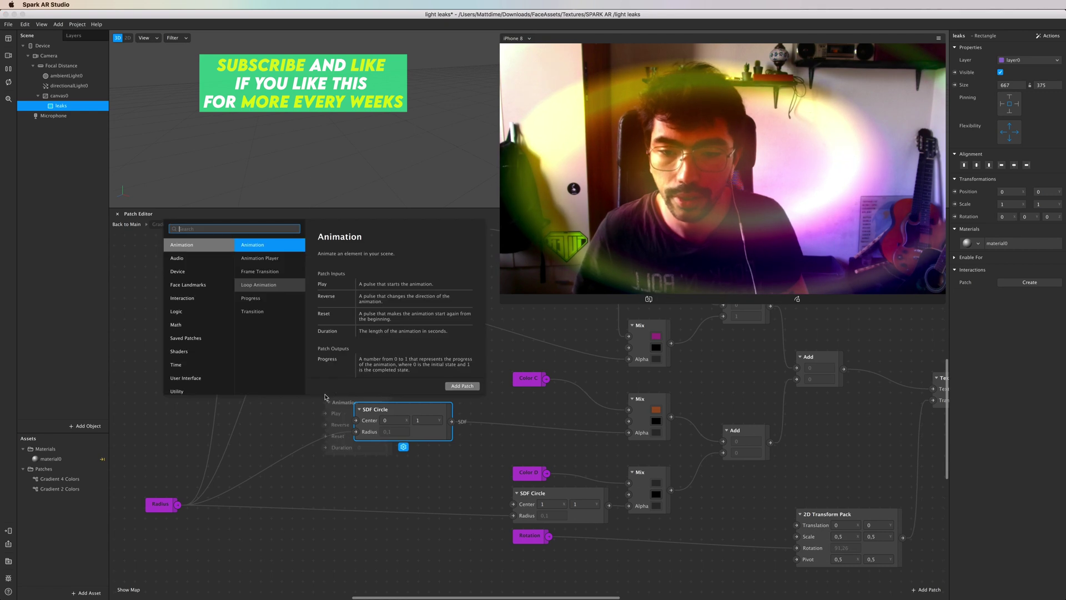
text(sdf)
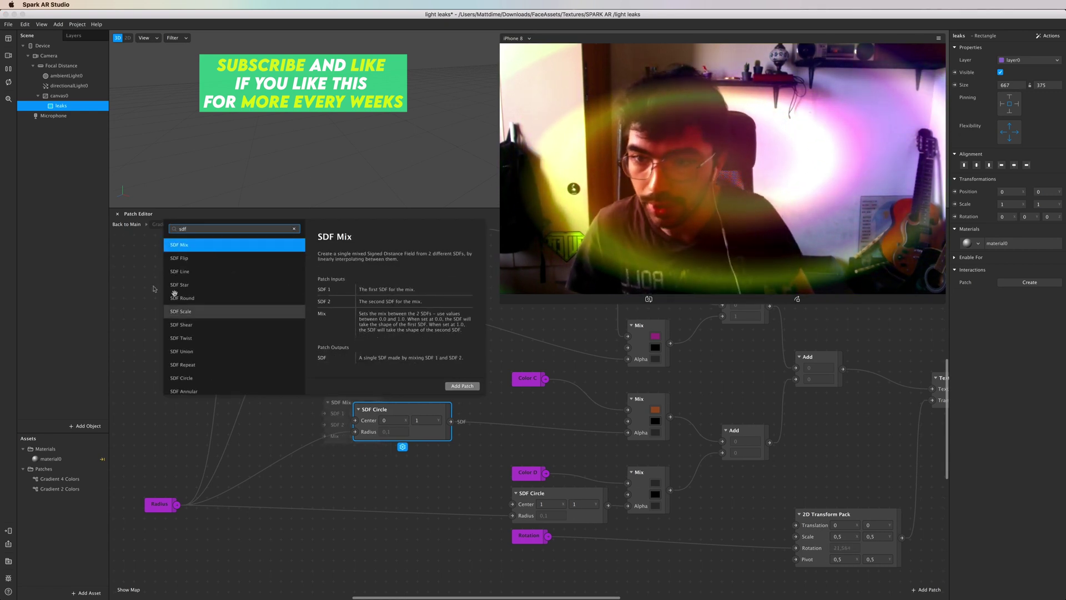
double_click(193, 285)
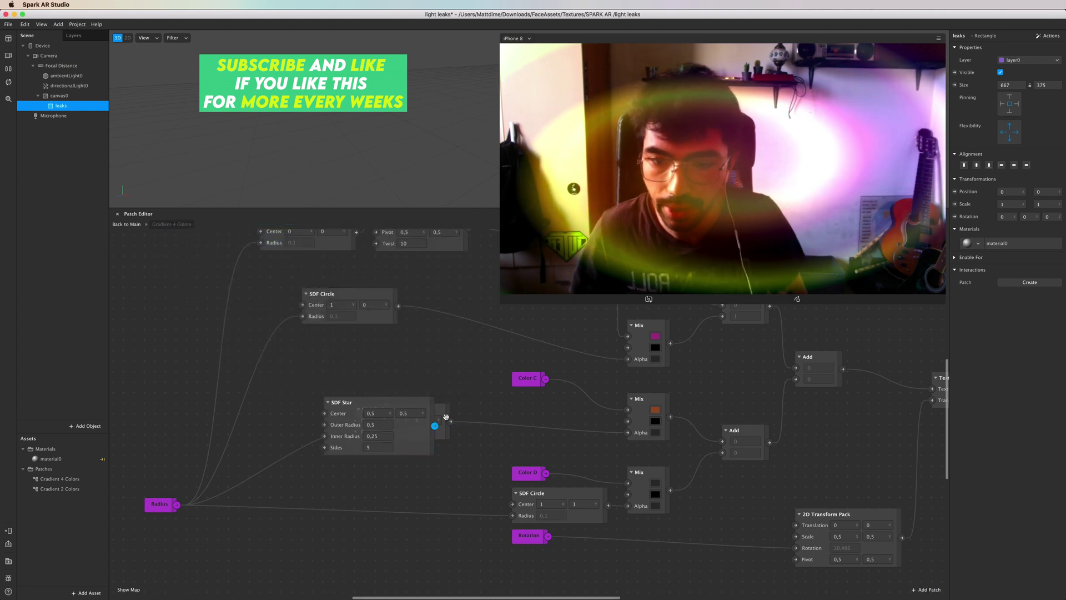
drag(626, 432, 627, 432)
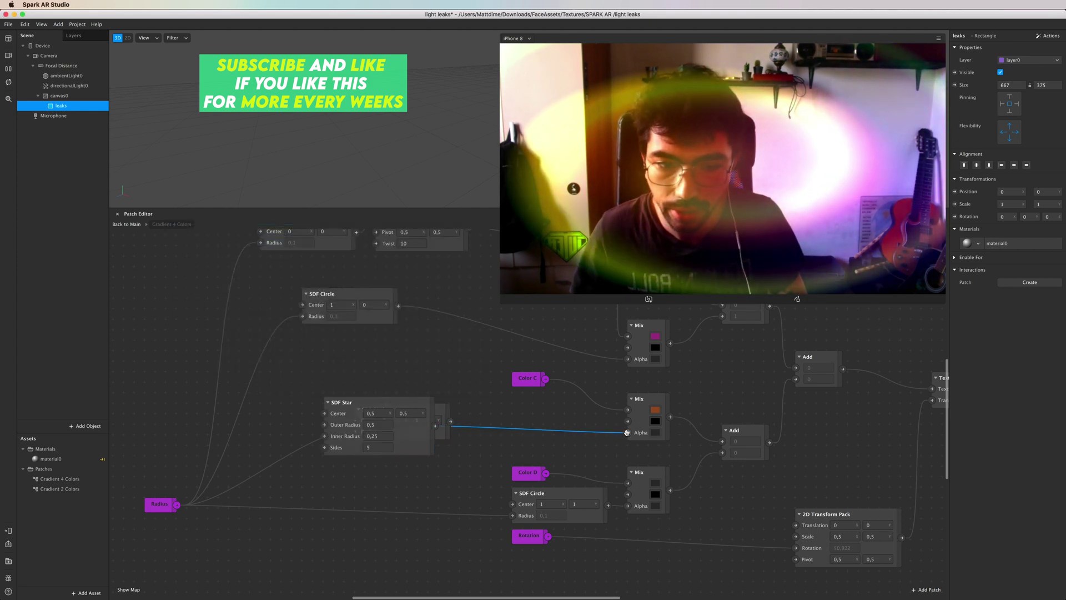
drag(384, 399, 384, 479)
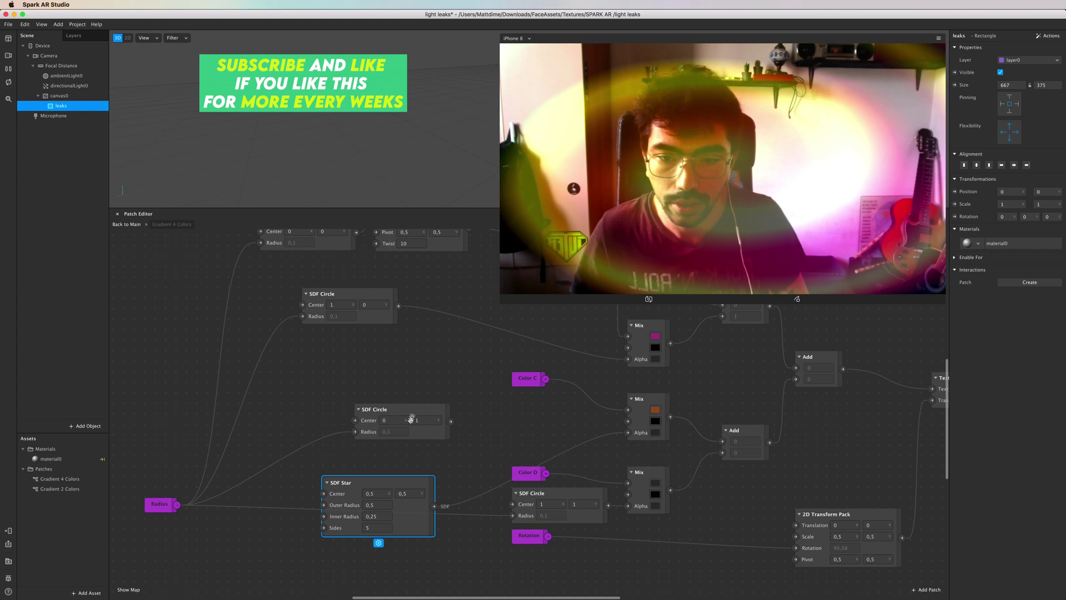
click(411, 417)
click(384, 494)
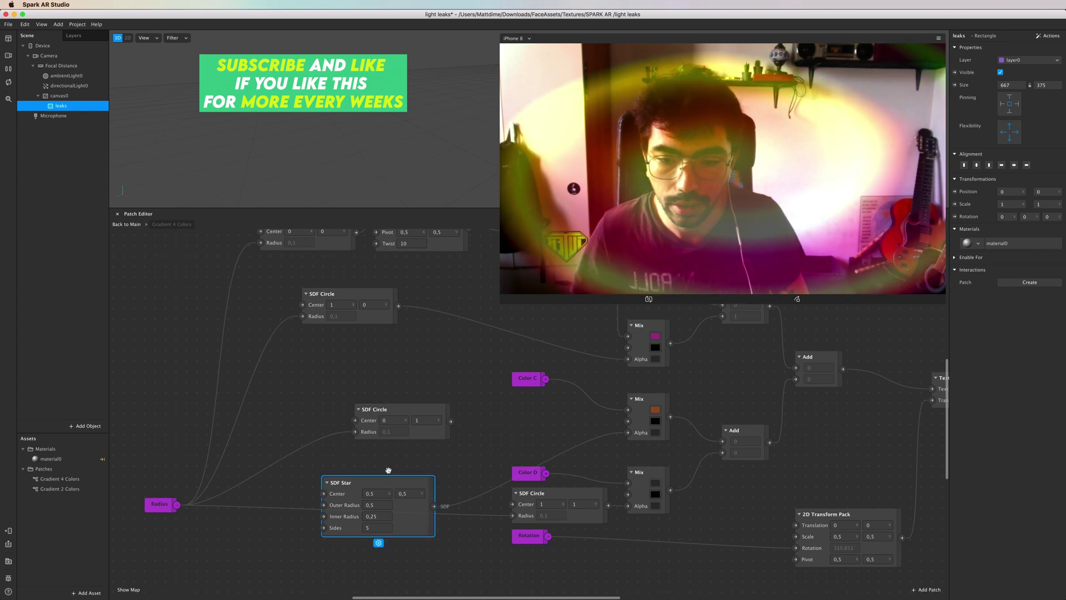
Try an Outer Radius of 0,2 and an Inner Radius of 0,1 on the SDF Star patch
double_click(380, 516)
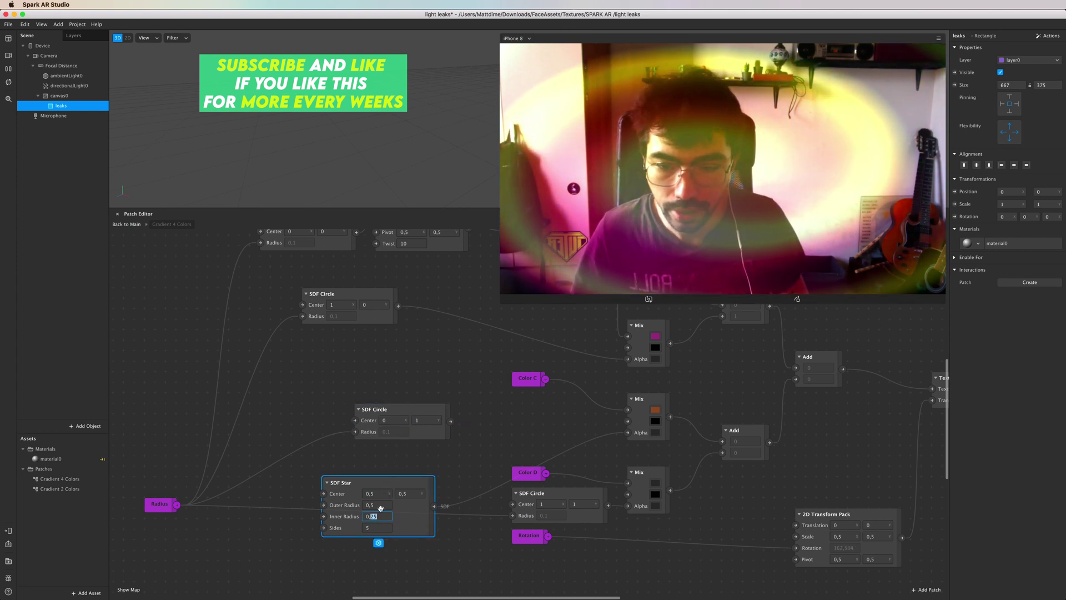
double_click(381, 504)
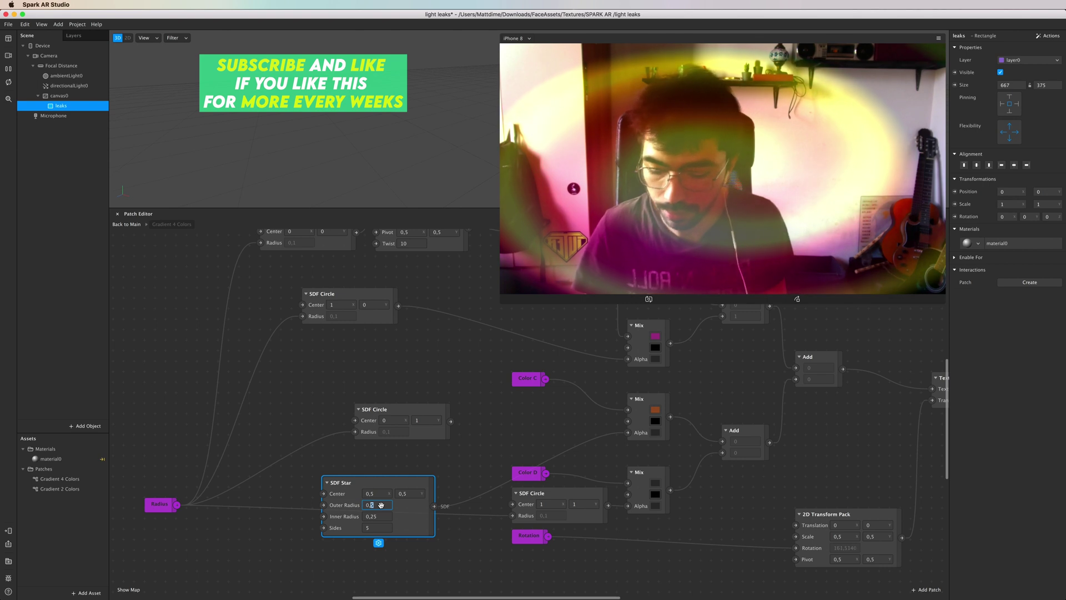
text(2)
key(Return)
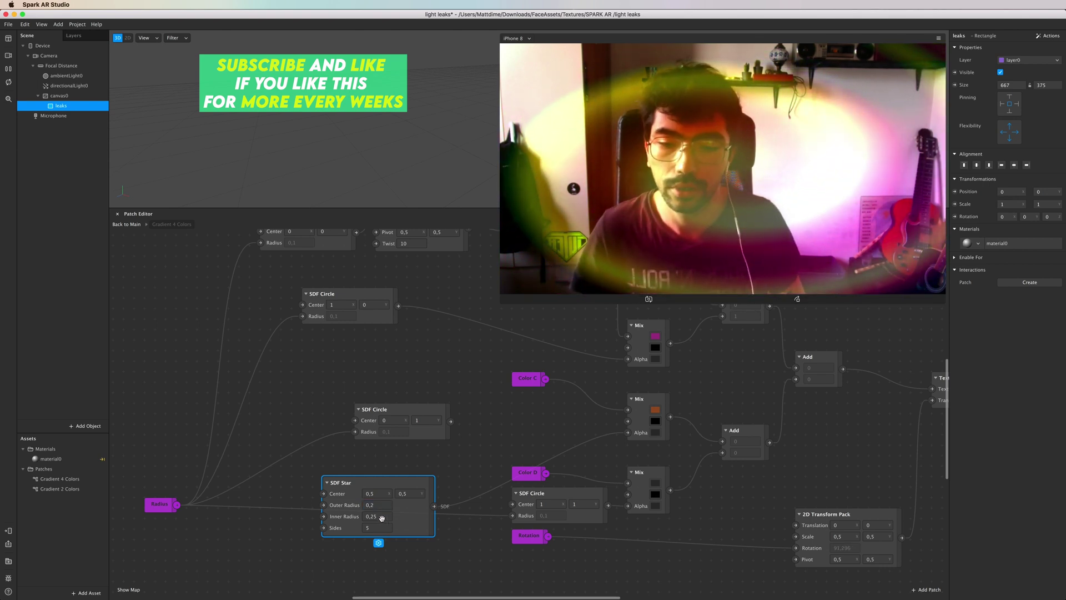
double_click(382, 517)
key(BackSpace)
text(1)
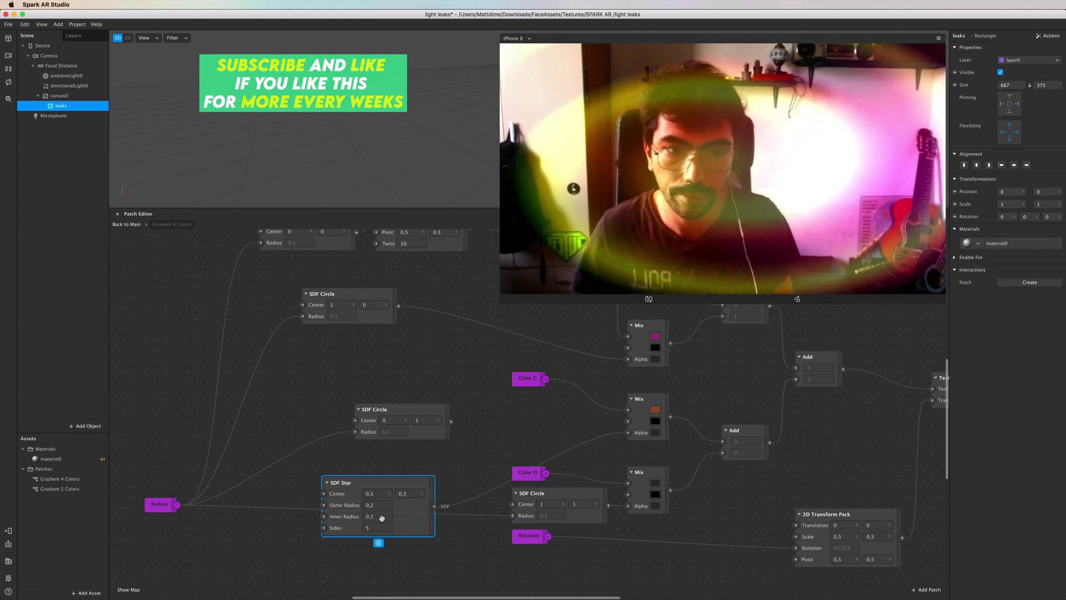
key(Return)
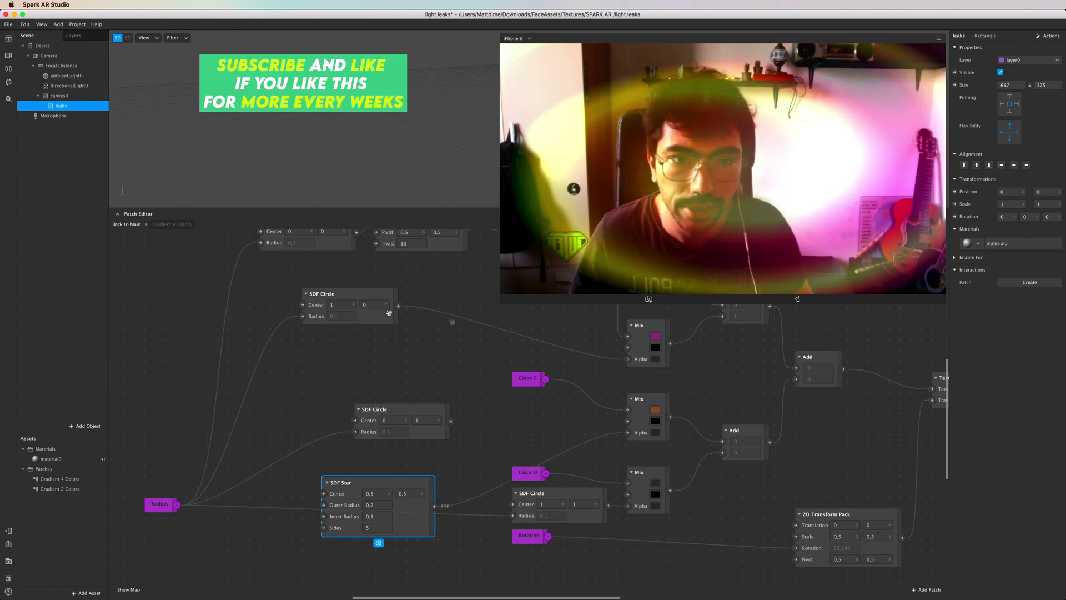
Switch material0's Blend Mode to Alpha and raise its Opacity to 100
click(50, 459)
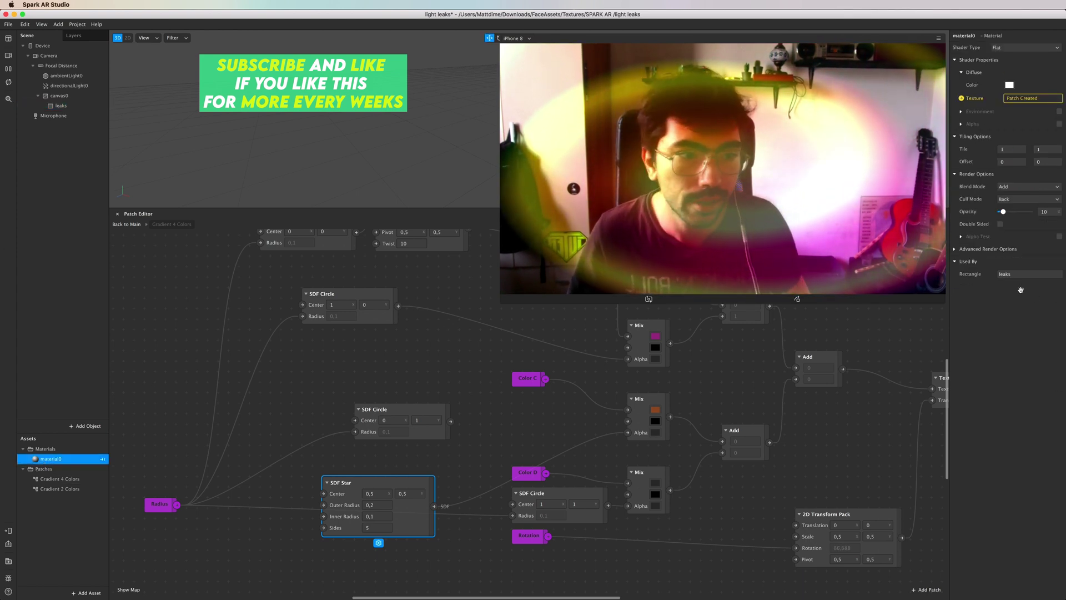
click(1014, 187)
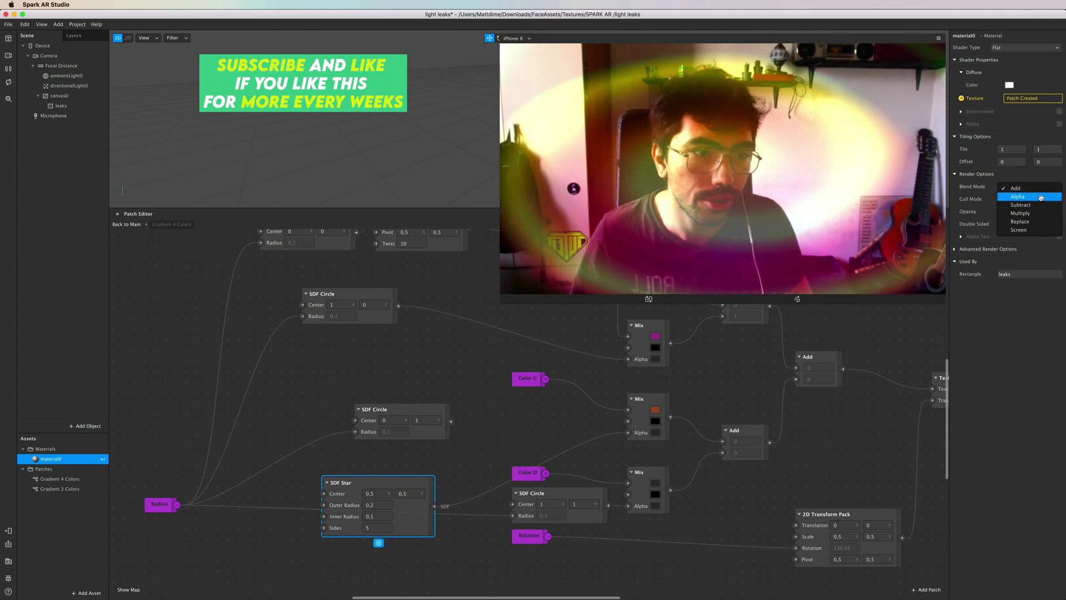
click(1006, 193)
drag(1013, 212, 1047, 212)
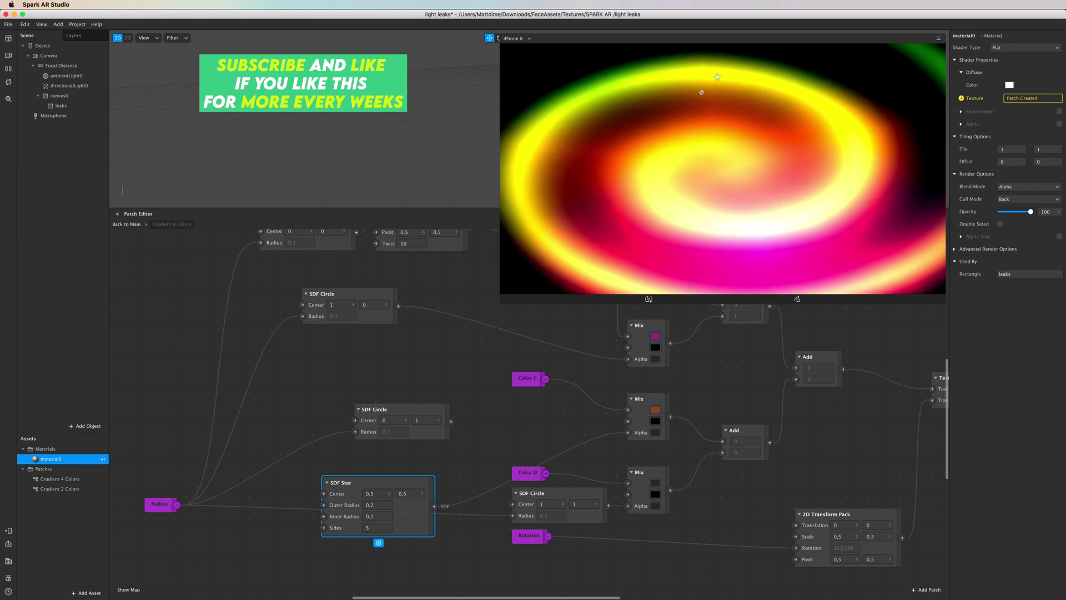
Set the SDF Star's Outer Radius to 0,5, Inner Radius to 0,25 and Sides to 10
double_click(381, 505)
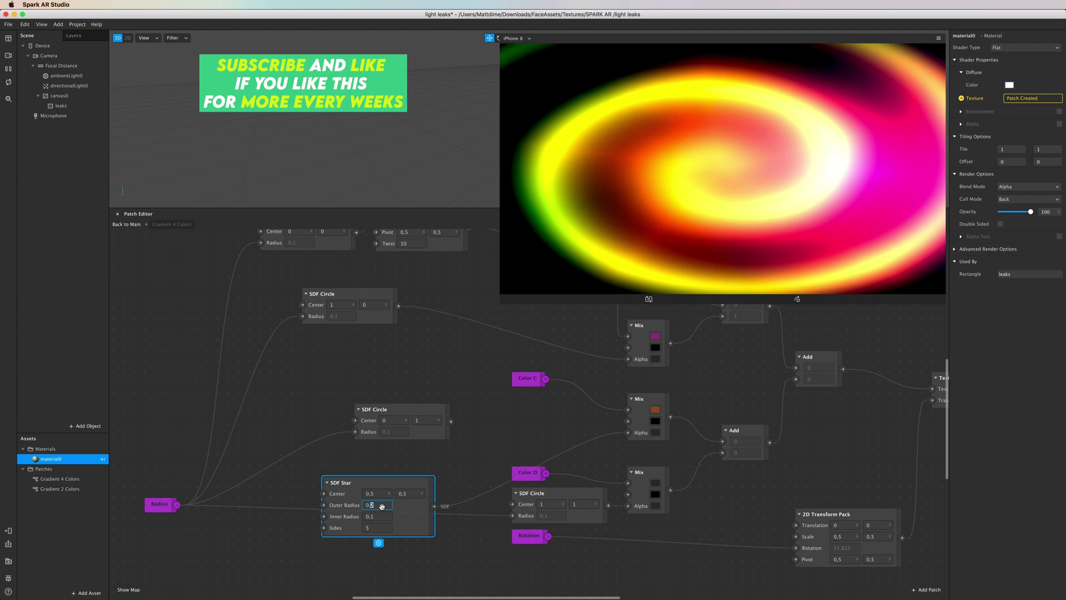
text(0,5)
key(Return)
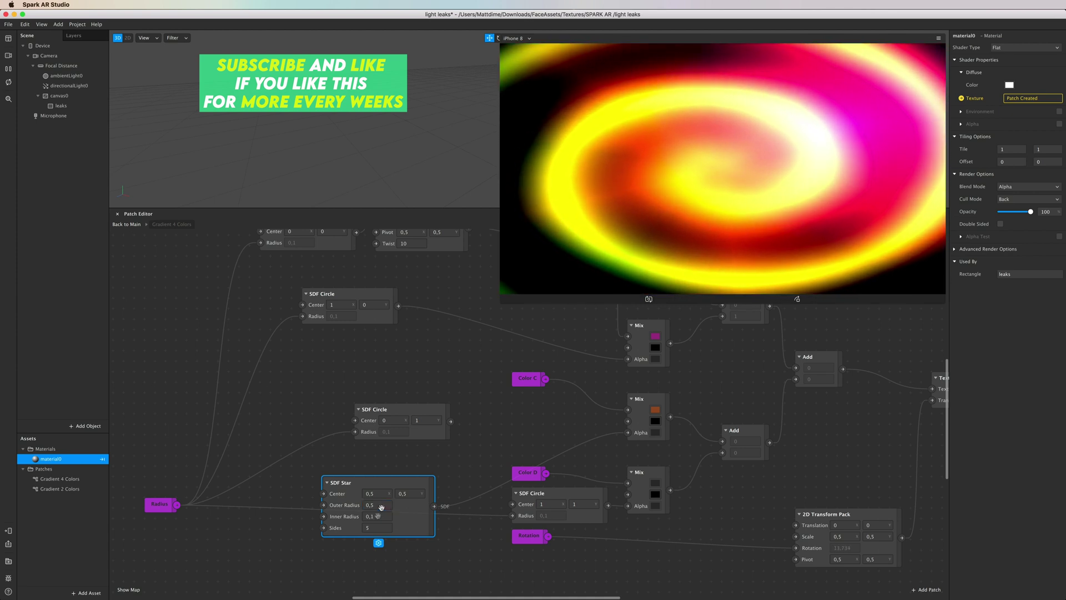
double_click(377, 516)
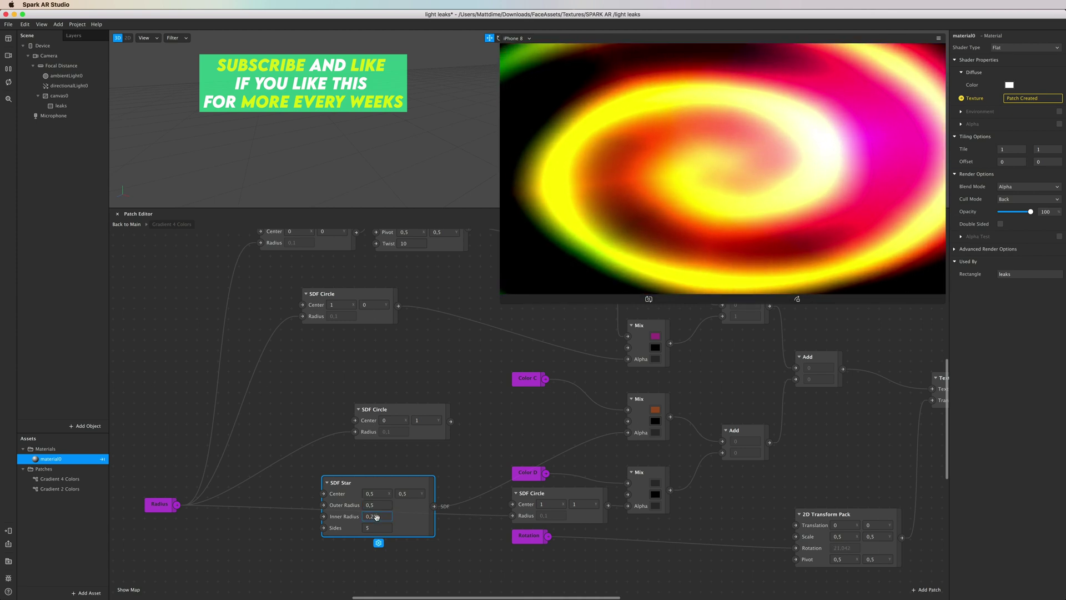
text(0,2)
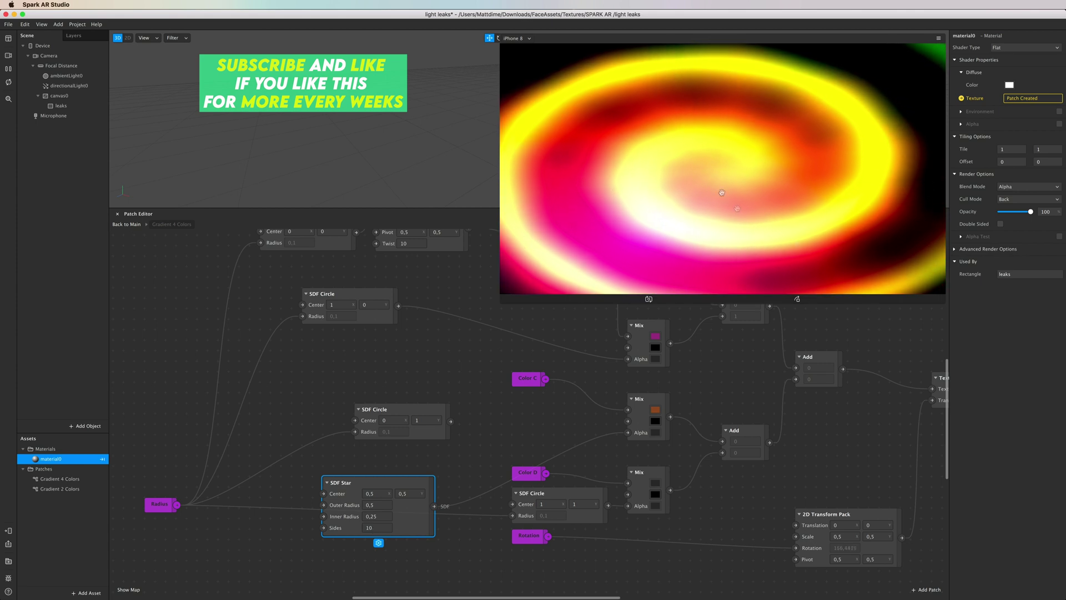
drag(474, 359, 472, 362)
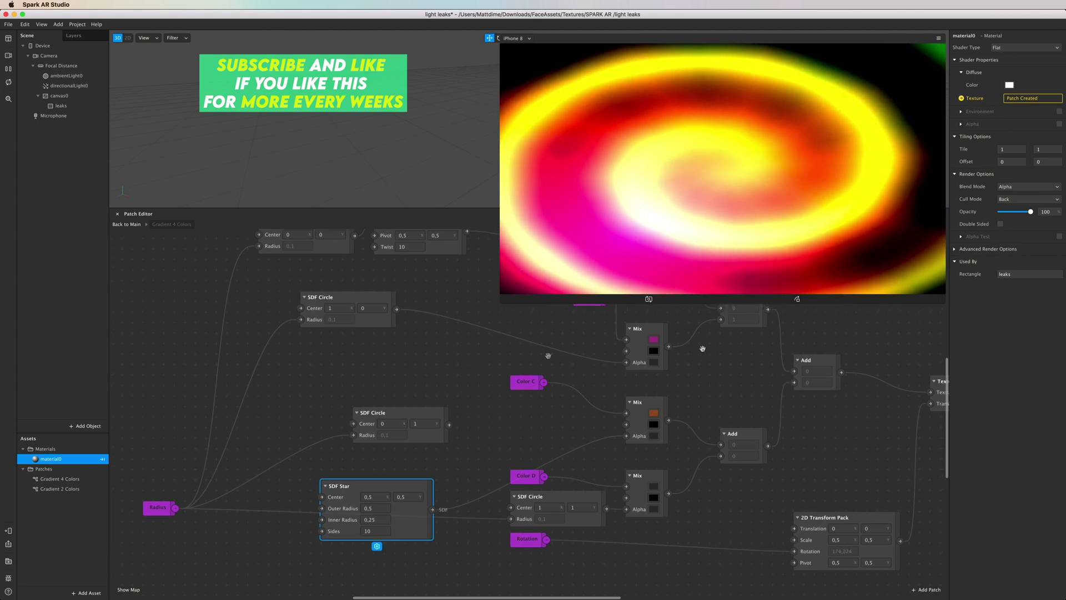
Return to the main patch graph, set Color B of Gradient 4 Colors to black, and move that patch down
click(127, 224)
click(469, 354)
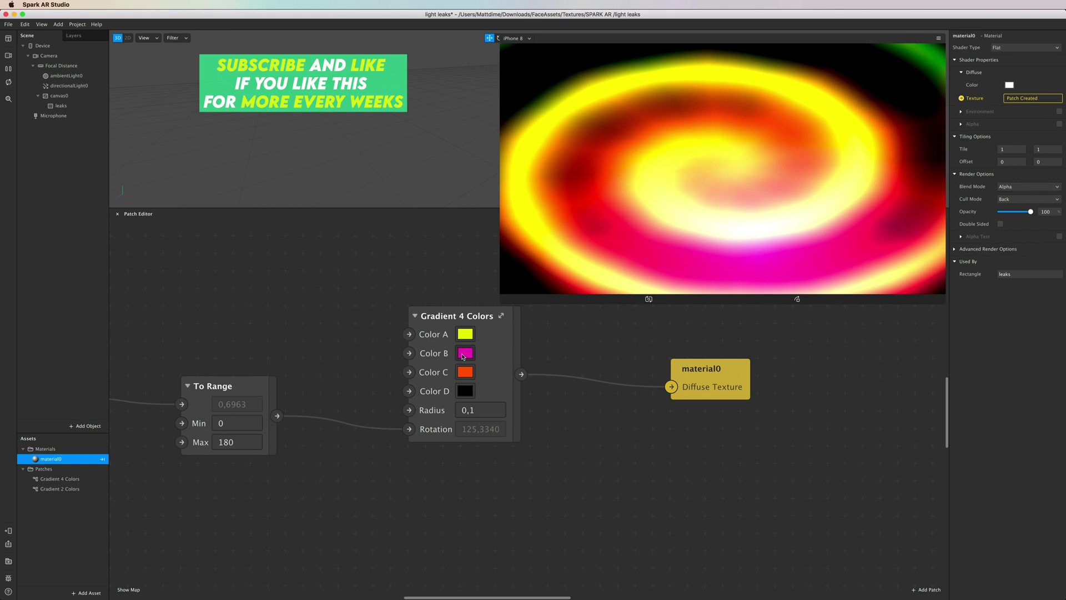
drag(287, 211, 530, 211)
click(309, 292)
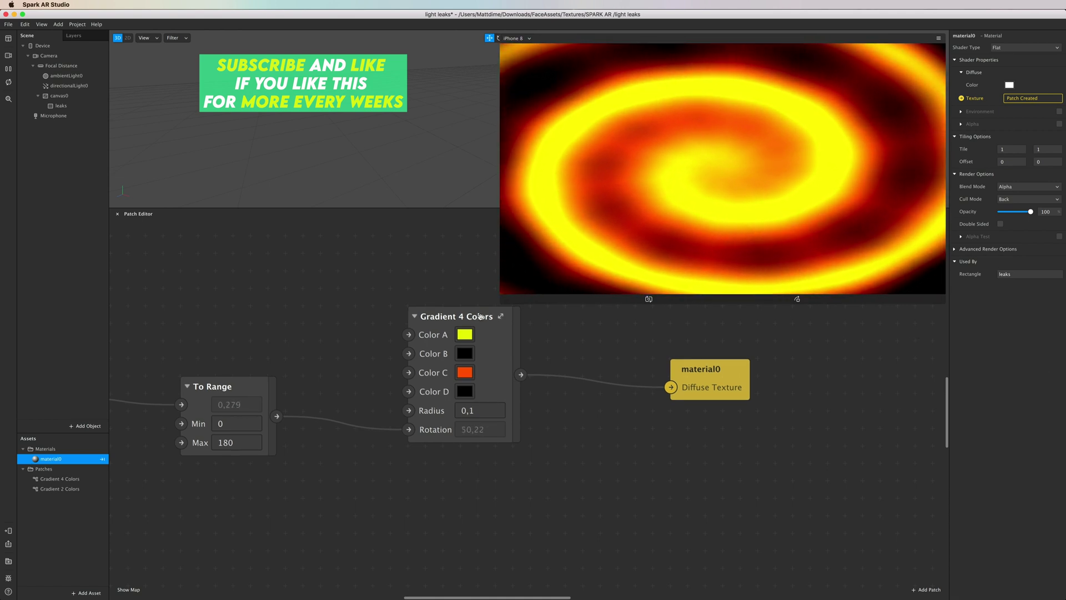
drag(480, 316, 480, 368)
drag(502, 303, 505, 301)
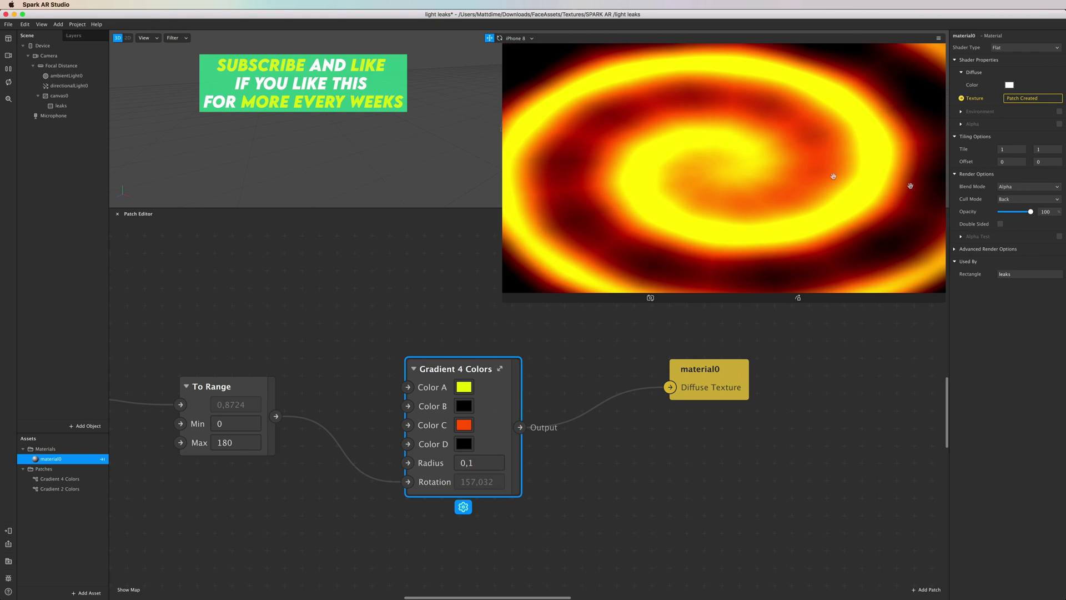
Set material0's Blend Mode to Screen with an Opacity of 13, and open the Gradient 4 Colors patch group
click(1031, 190)
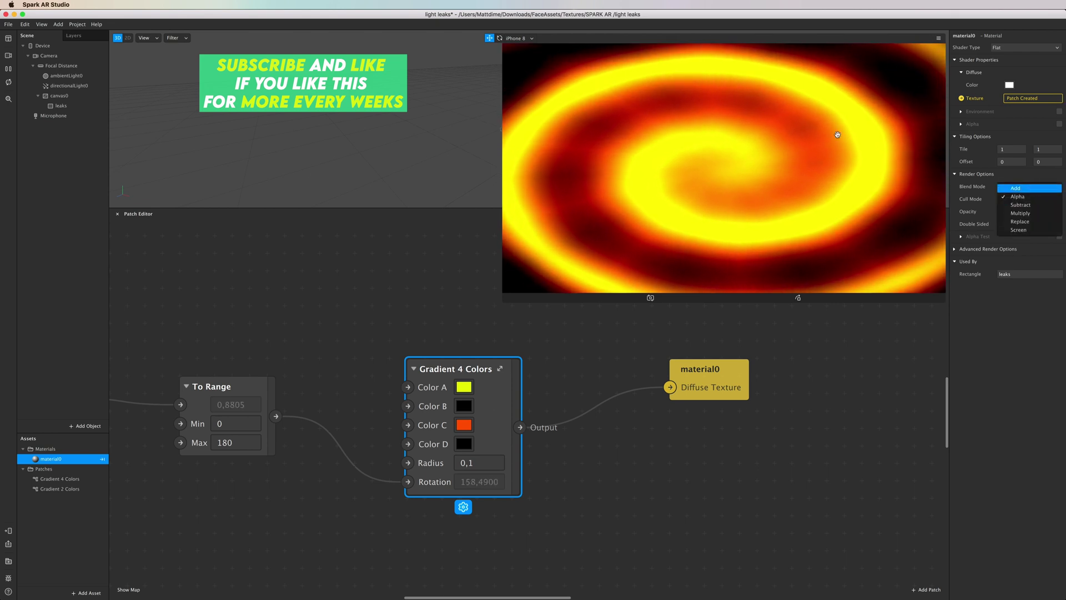
click(1014, 231)
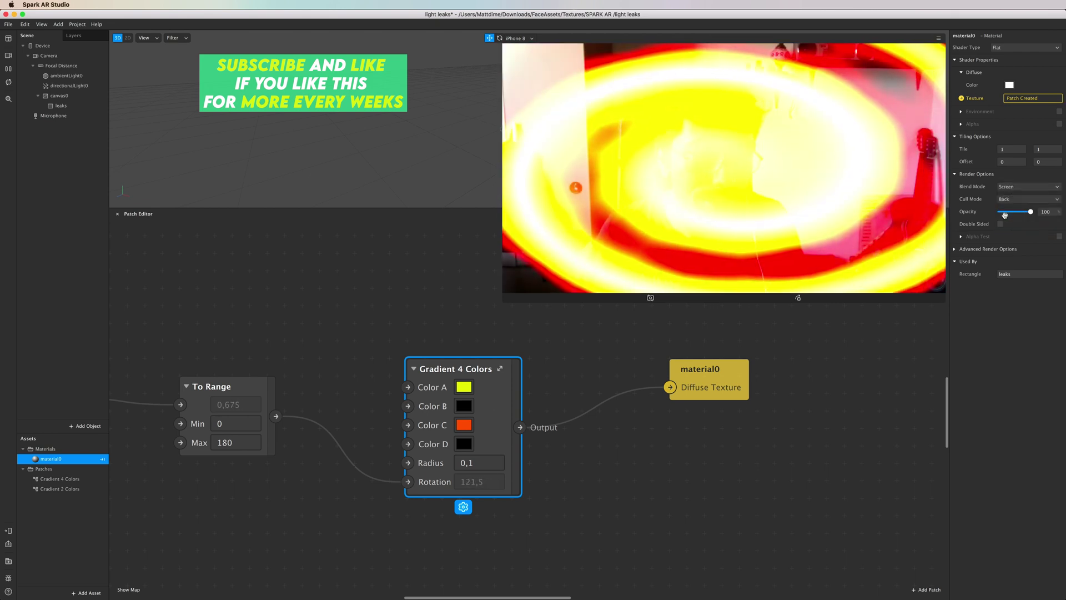
drag(1009, 211, 1005, 213)
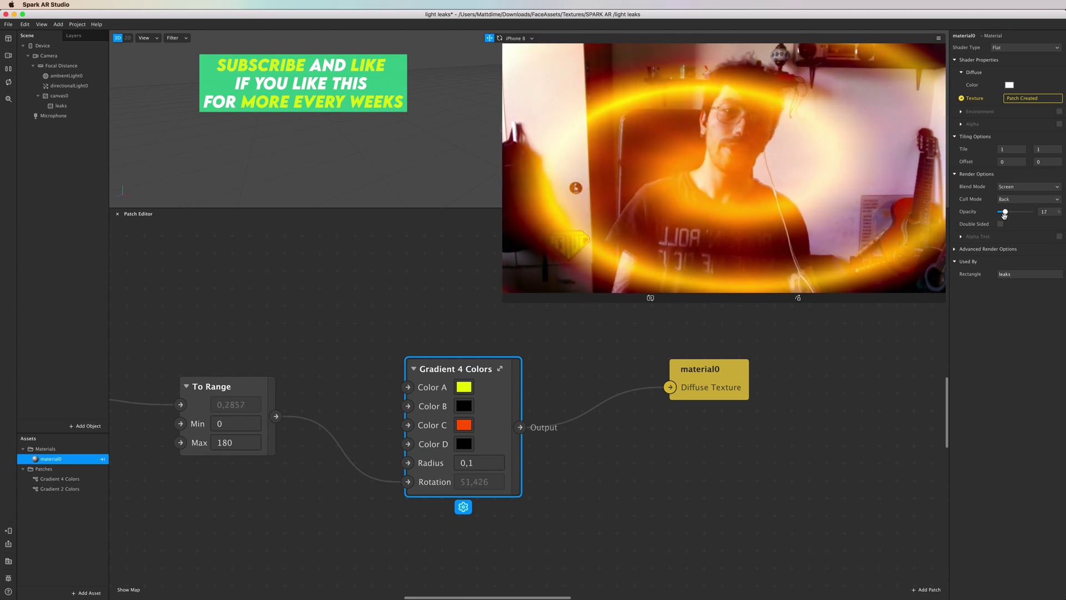
click(499, 368)
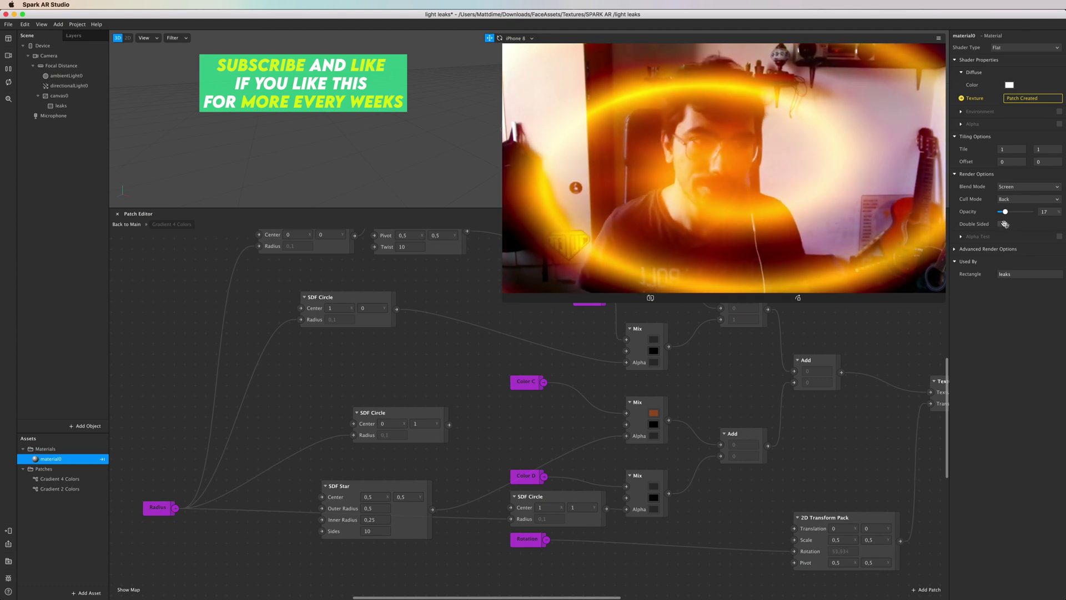
drag(1004, 215, 1004, 214)
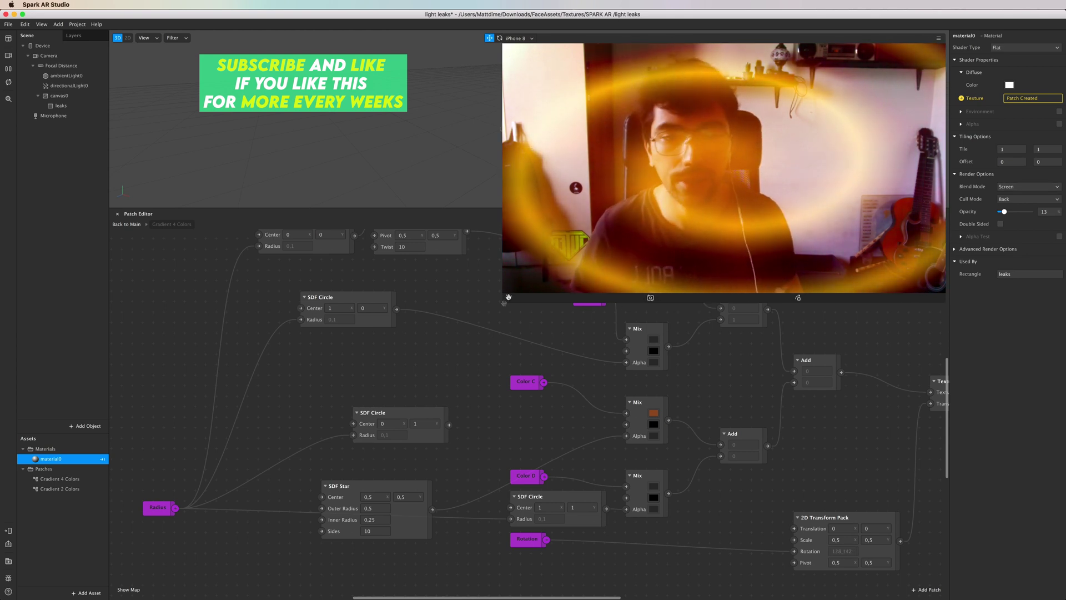
Shrink the preview window and move the first SDF Circle and SDF Twist patches left, away from the first Mix
drag(503, 301, 544, 278)
scroll(337, 345, up, 5)
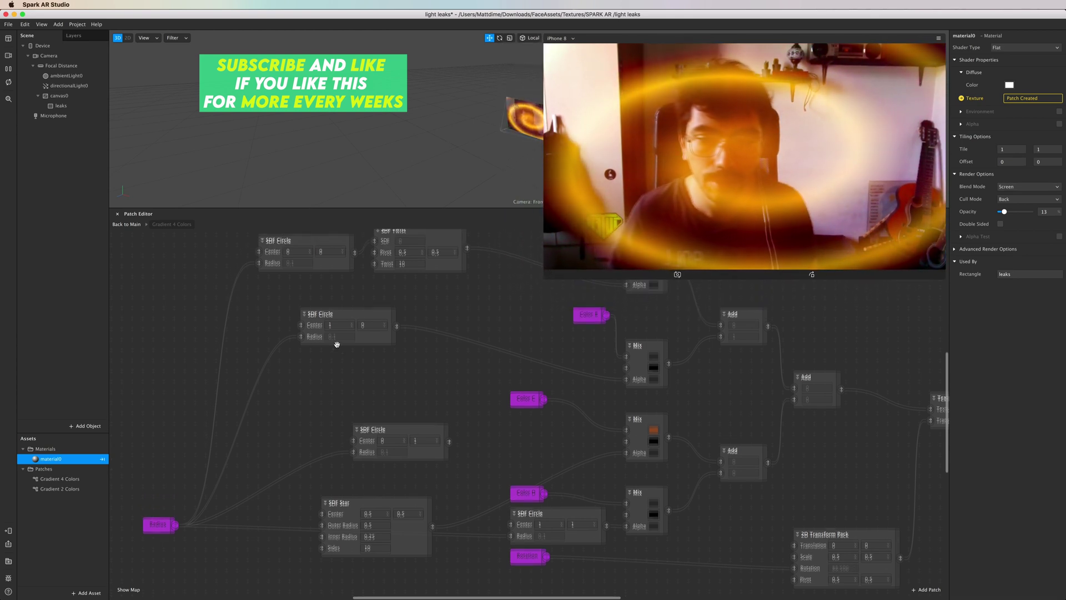
scroll(336, 345, up, 2)
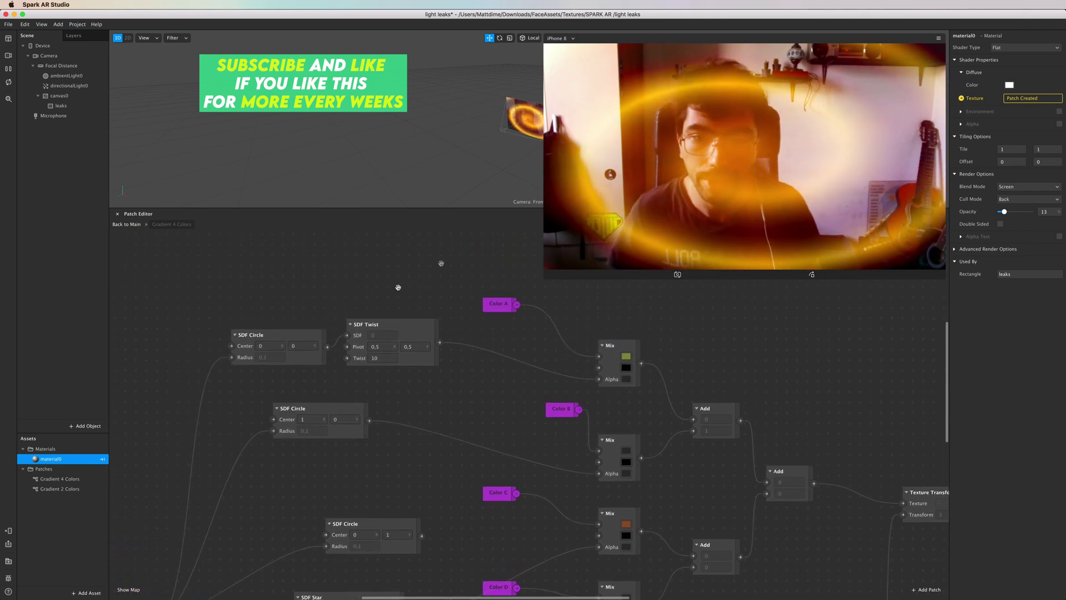
drag(399, 295, 229, 365)
drag(298, 337, 147, 324)
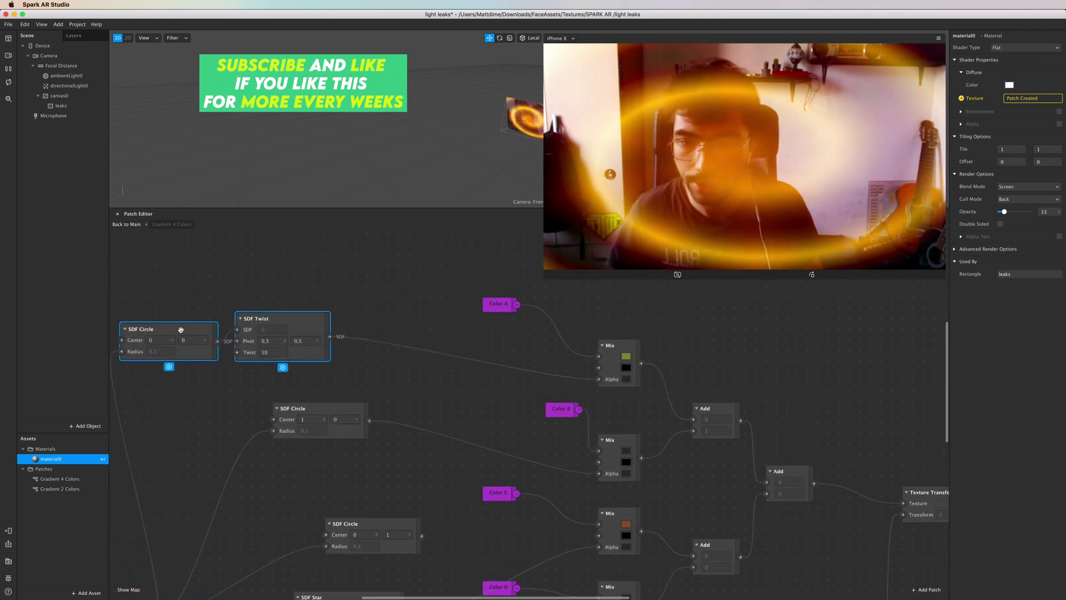
click(224, 309)
Add an SDF Rotational Repeat patch after the SDF Twist and connect its output to the first Mix patch's Alpha
drag(323, 332, 345, 303)
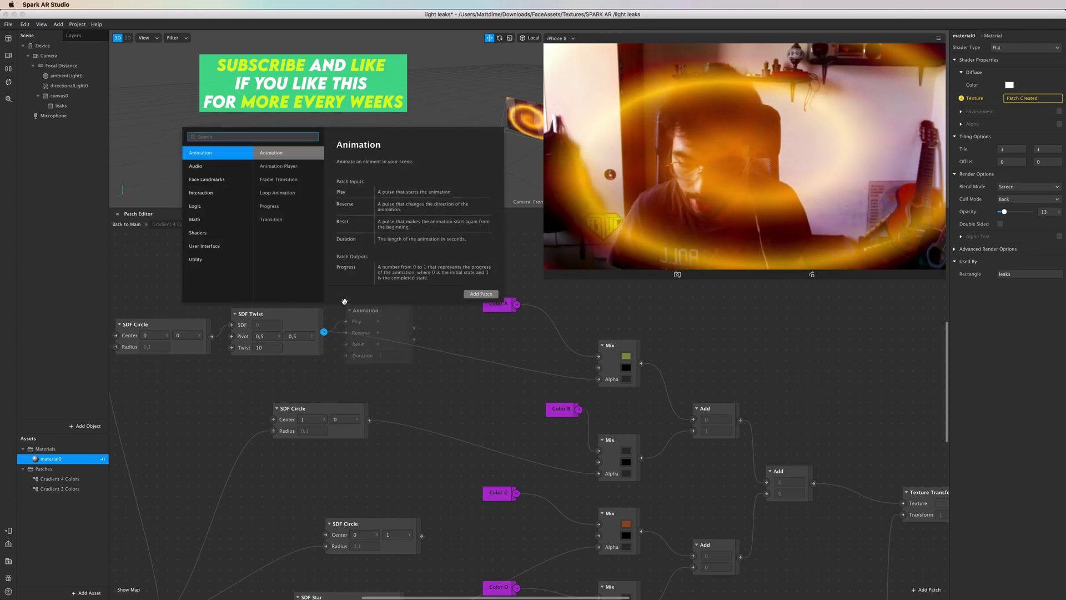
text(sdf ro)
key(Down)
key(Down)
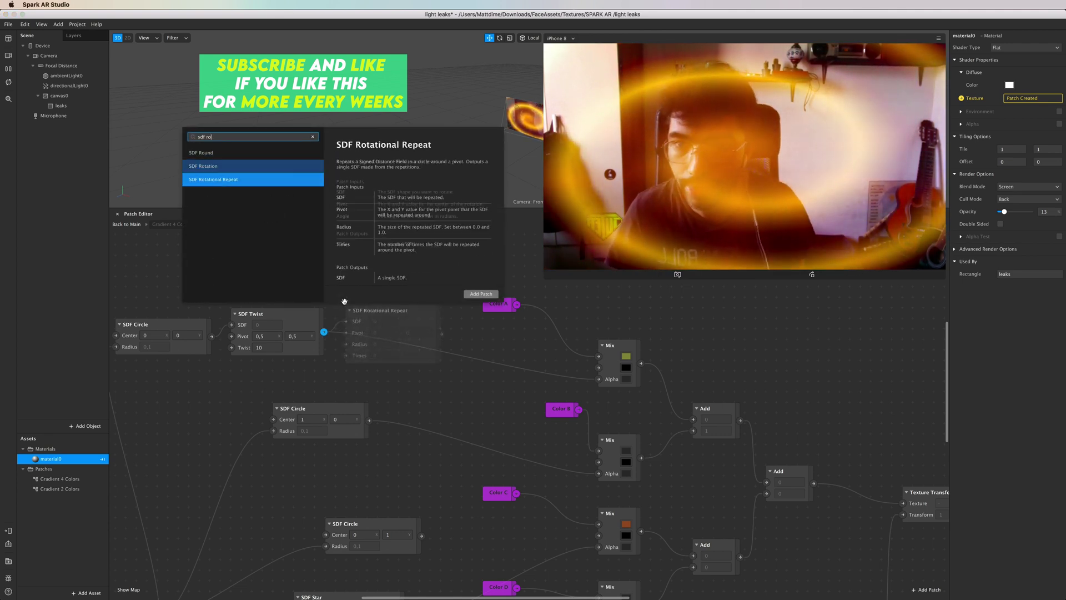
key(Return)
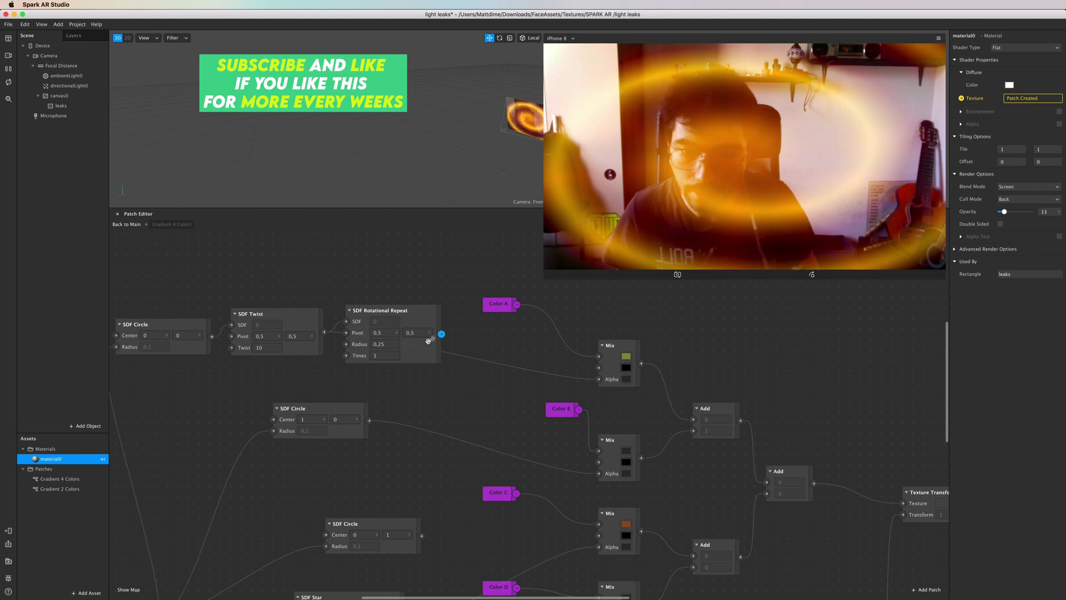
drag(601, 381, 598, 379)
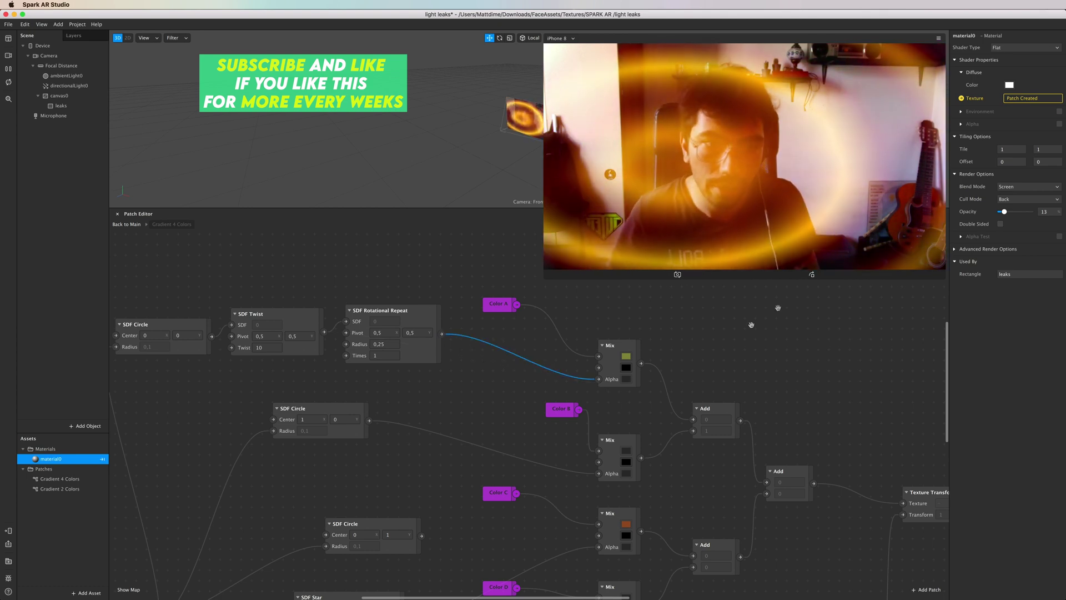
Set the Times value of the SDF Rotational Repeat patch to 10
click(379, 356)
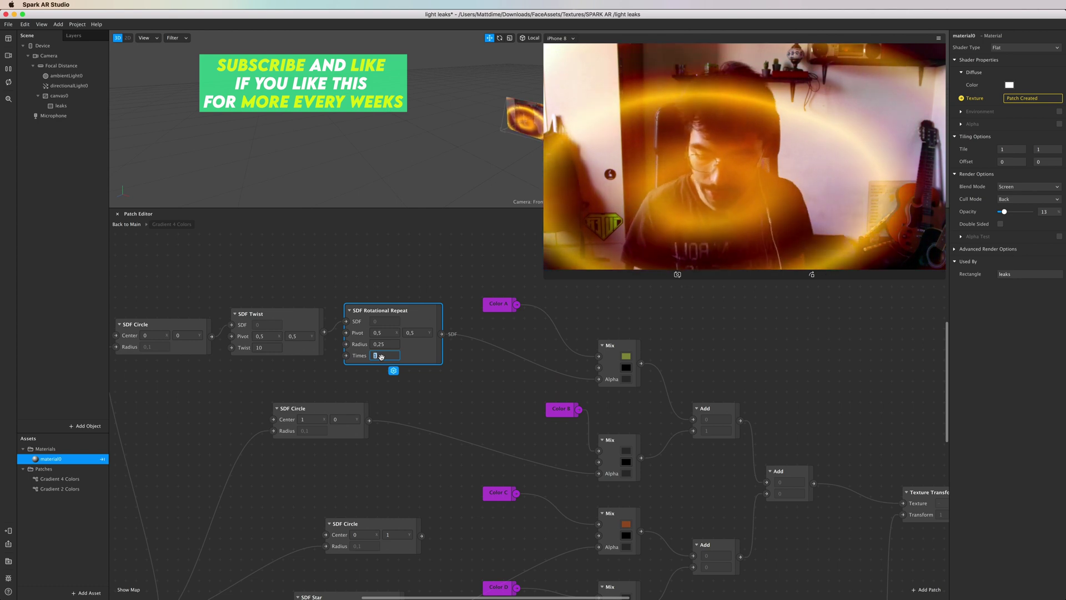
text(10)
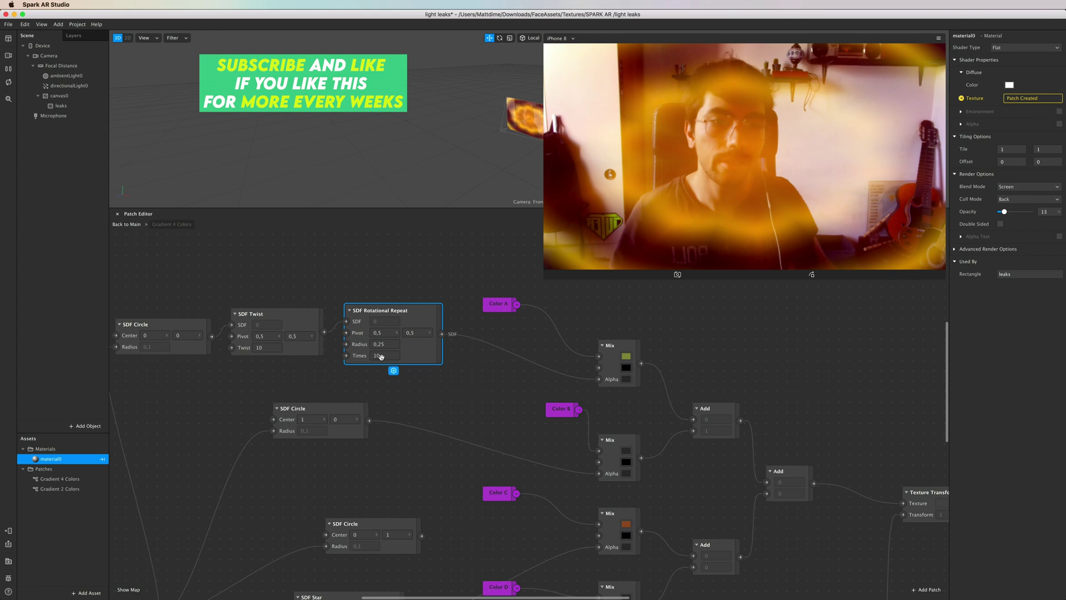
scroll(499, 426, right, 1)
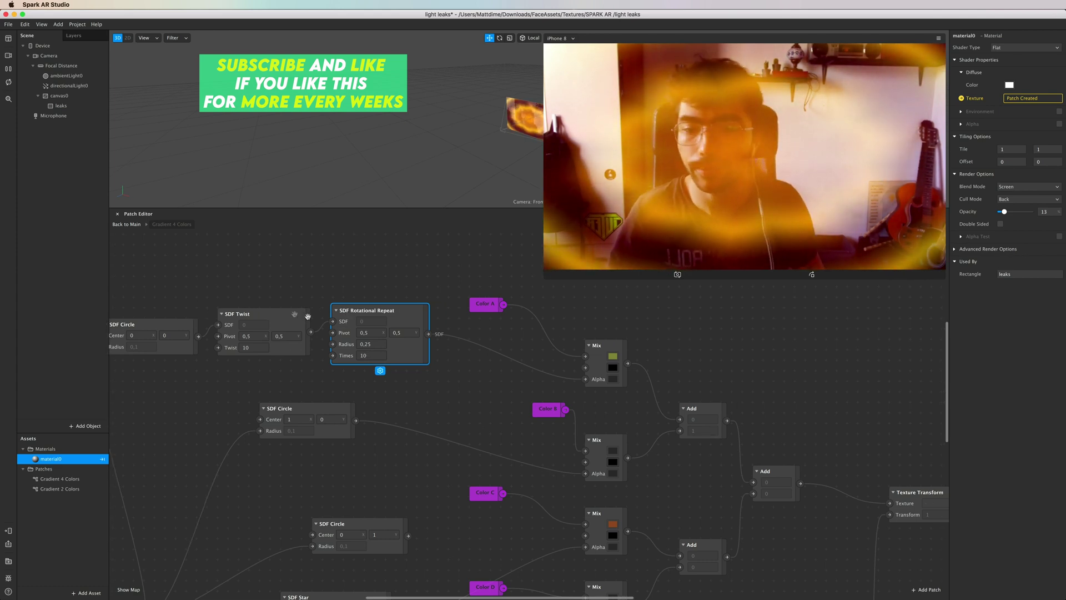
click(291, 314)
click(408, 316)
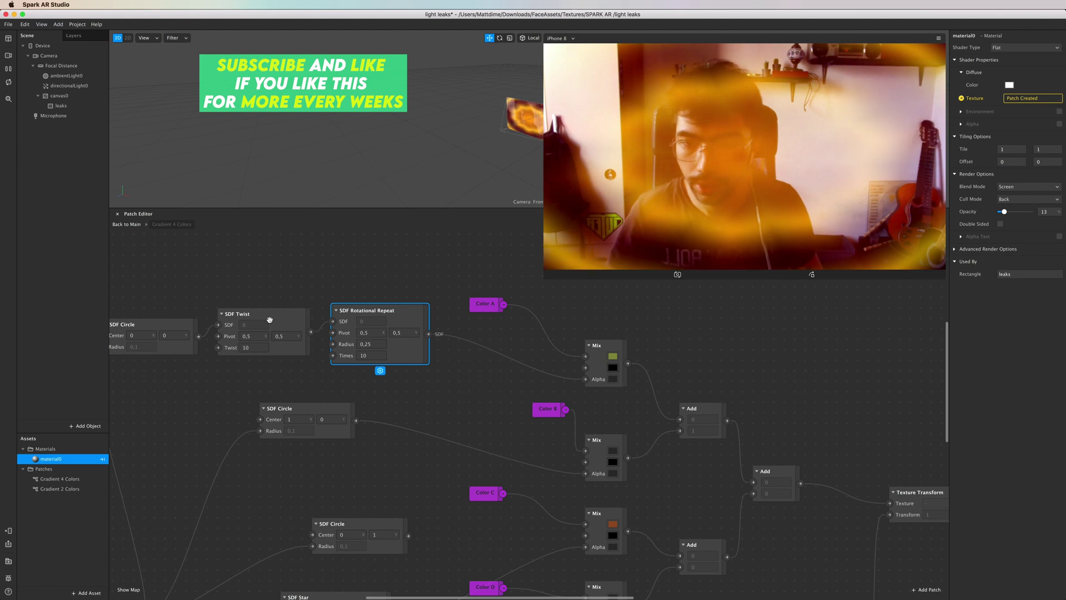
Move the linked SDF Circle, SDF Twist and SDF Rotational Repeat patches together, farther away from the first Mix patch
scroll(358, 304, left, 2)
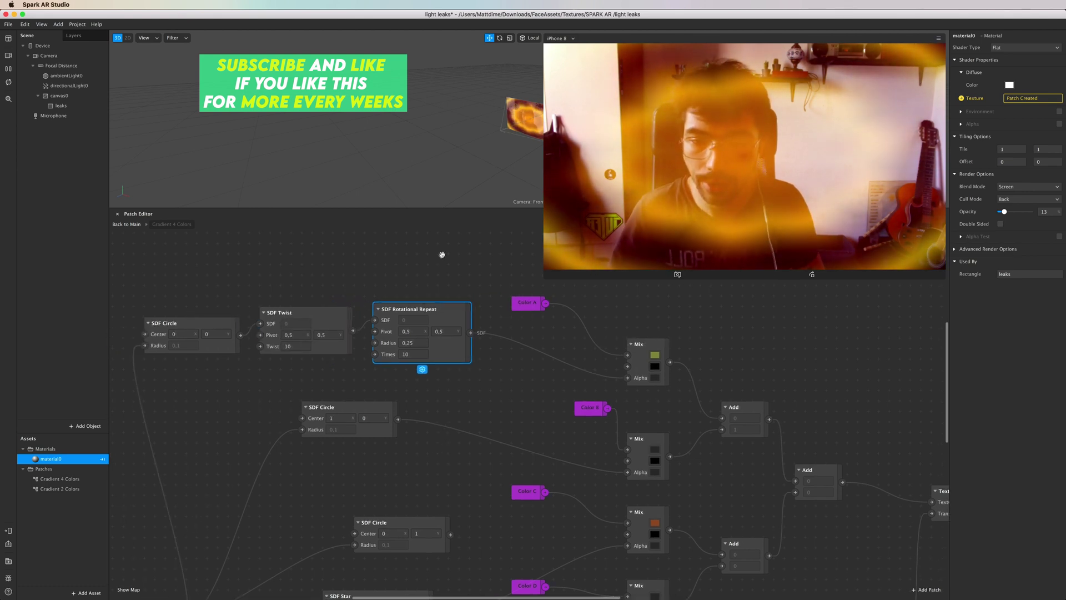
drag(427, 290, 58, 332)
drag(211, 326, 150, 316)
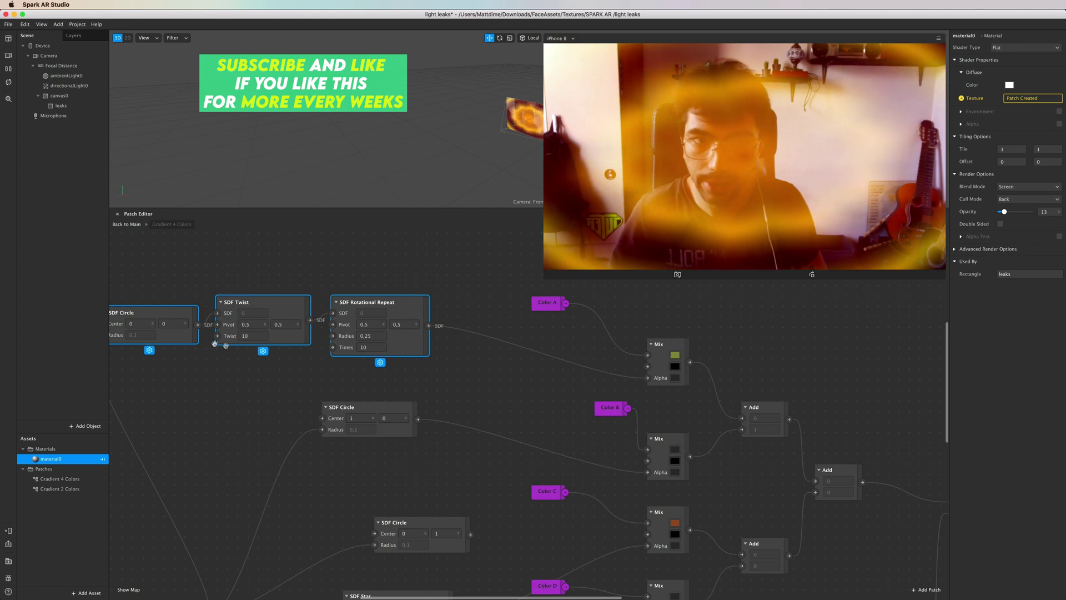
scroll(190, 259, up, 1)
scroll(168, 296, left, 3)
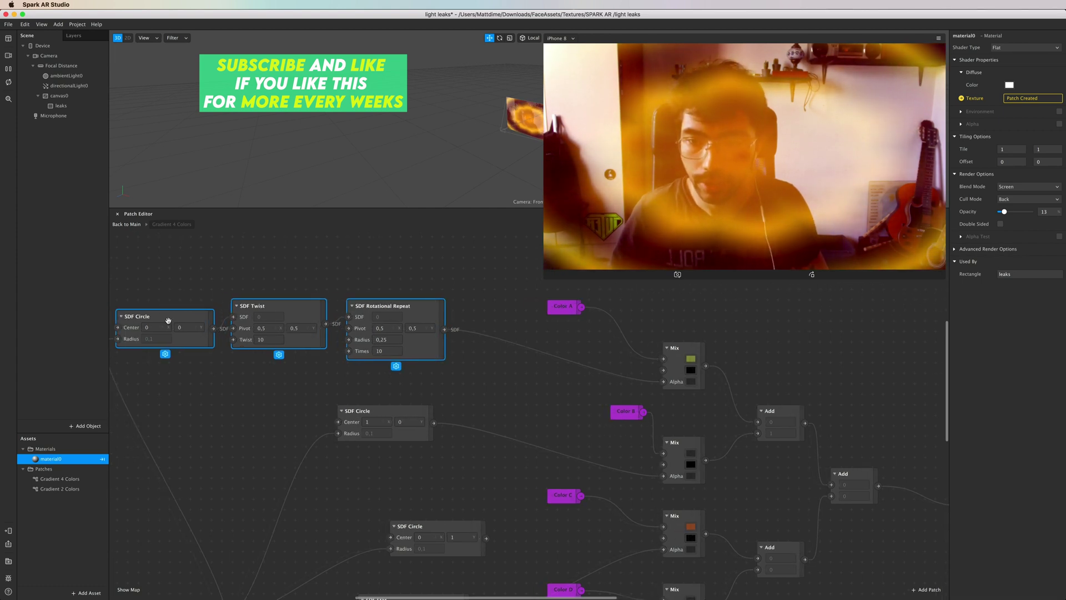
Add a new SDF Circle patch in the empty area above the SDF Twist patch
scroll(245, 292, up, 5)
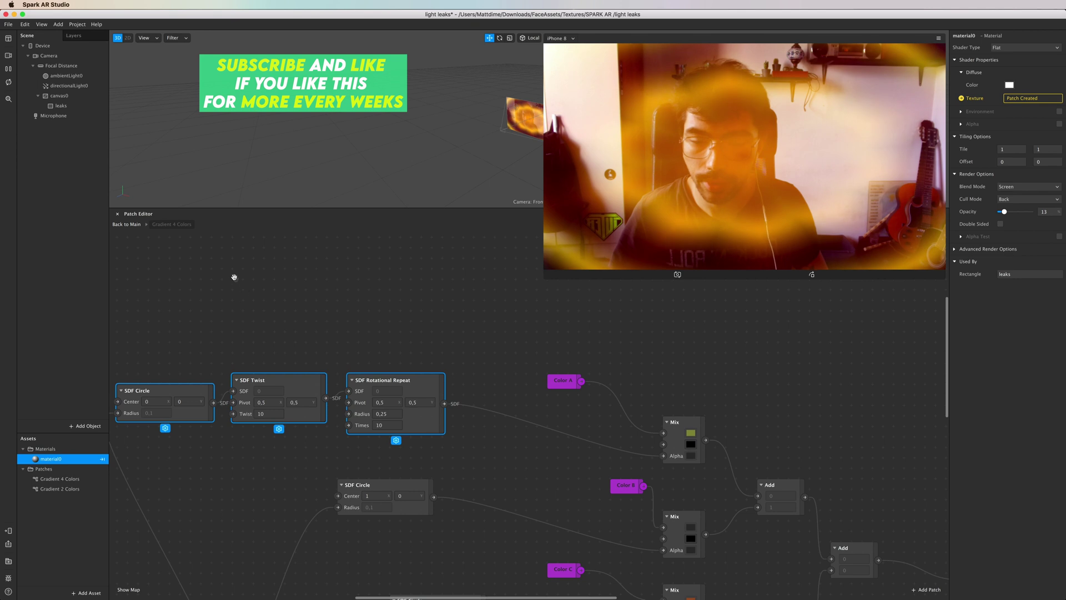
double_click(233, 277)
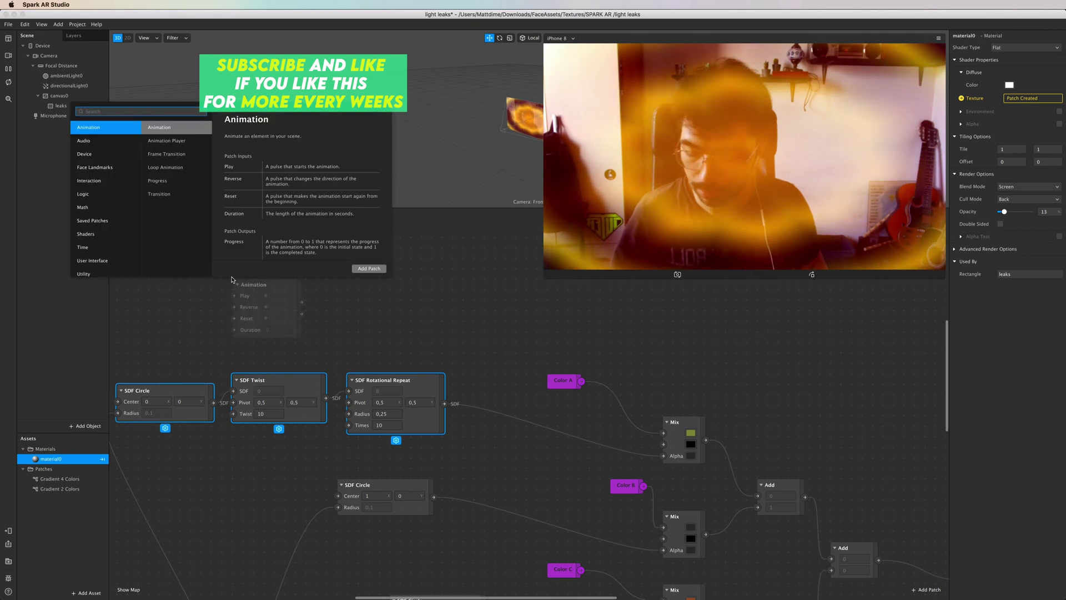
text(sdf circle)
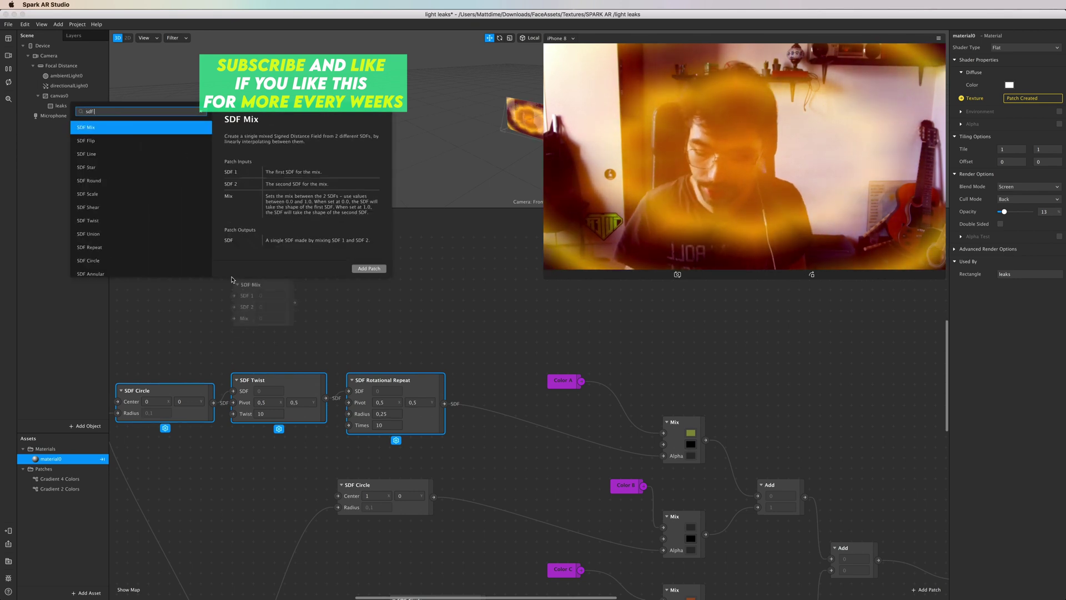
key(Return)
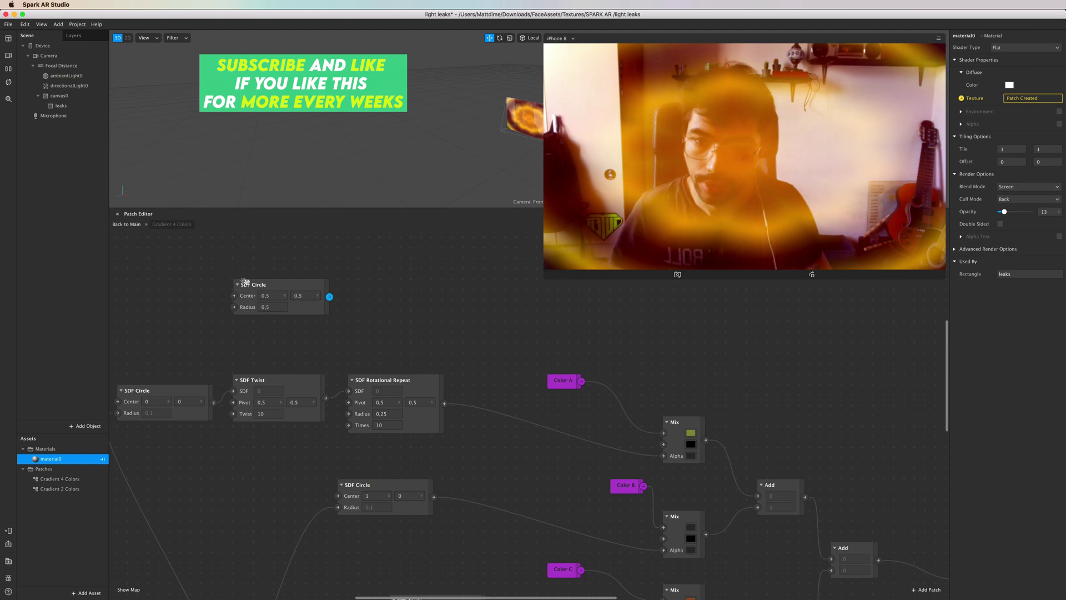
drag(245, 282, 265, 273)
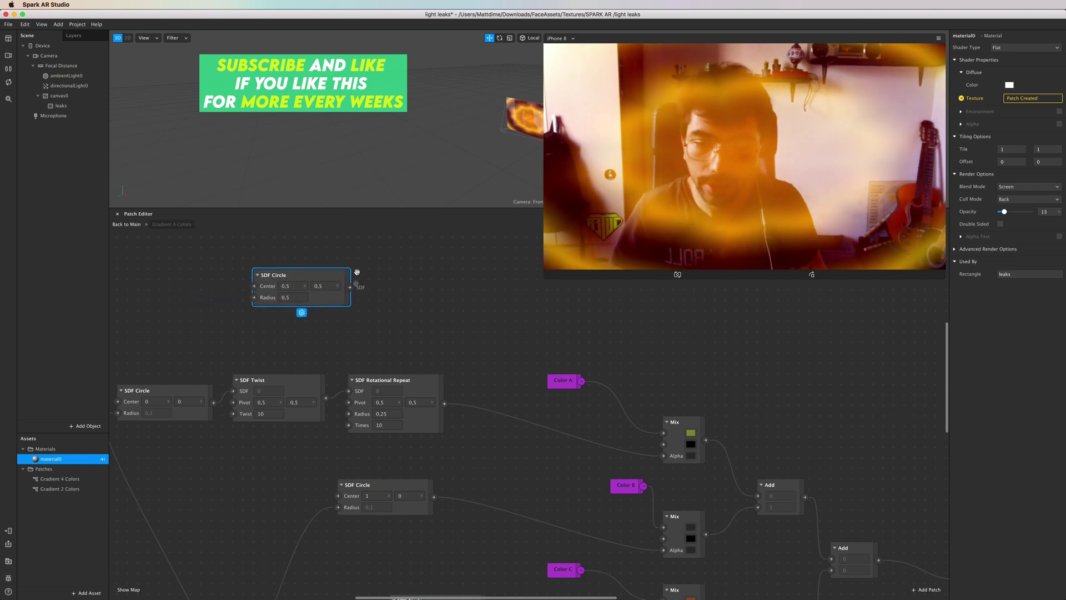
Add an SDF Smooth Union patch fed by the new SDF Circle's output and place it beside that circle
drag(352, 287, 388, 287)
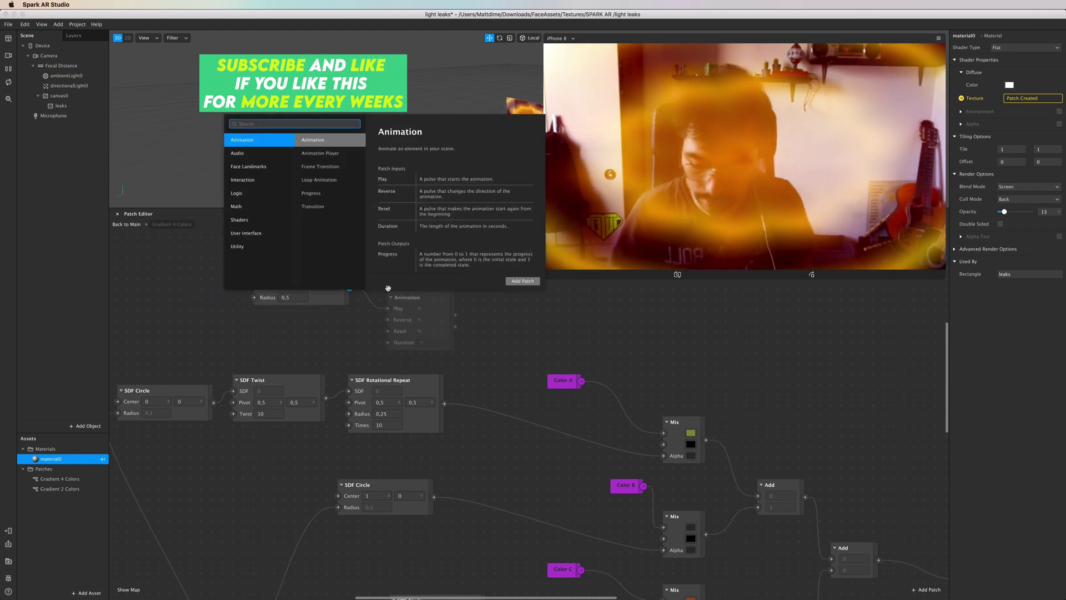
text(smoo)
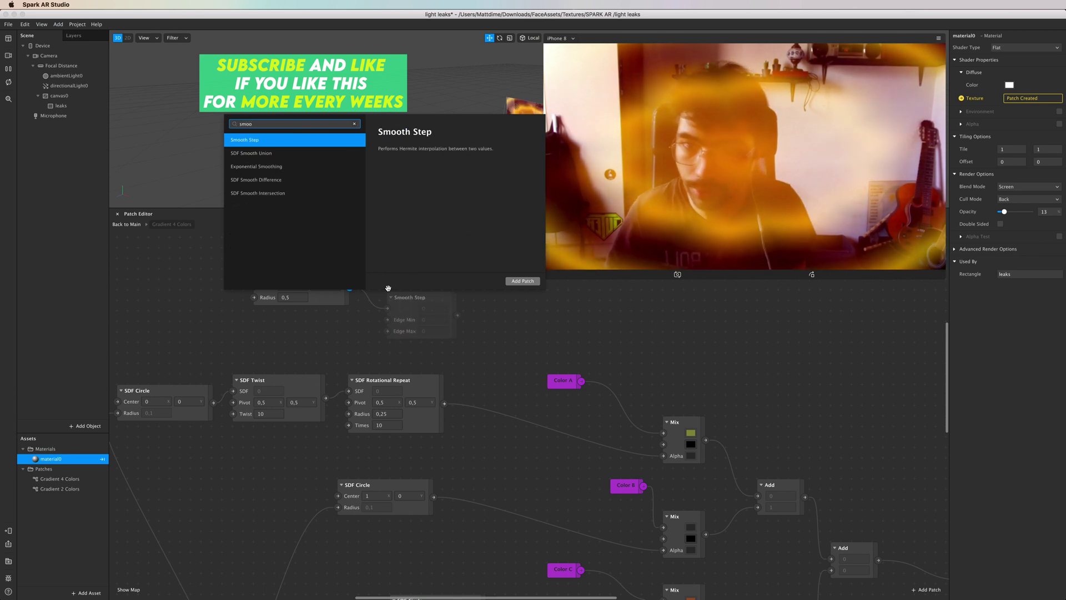
key(Down)
key(Return)
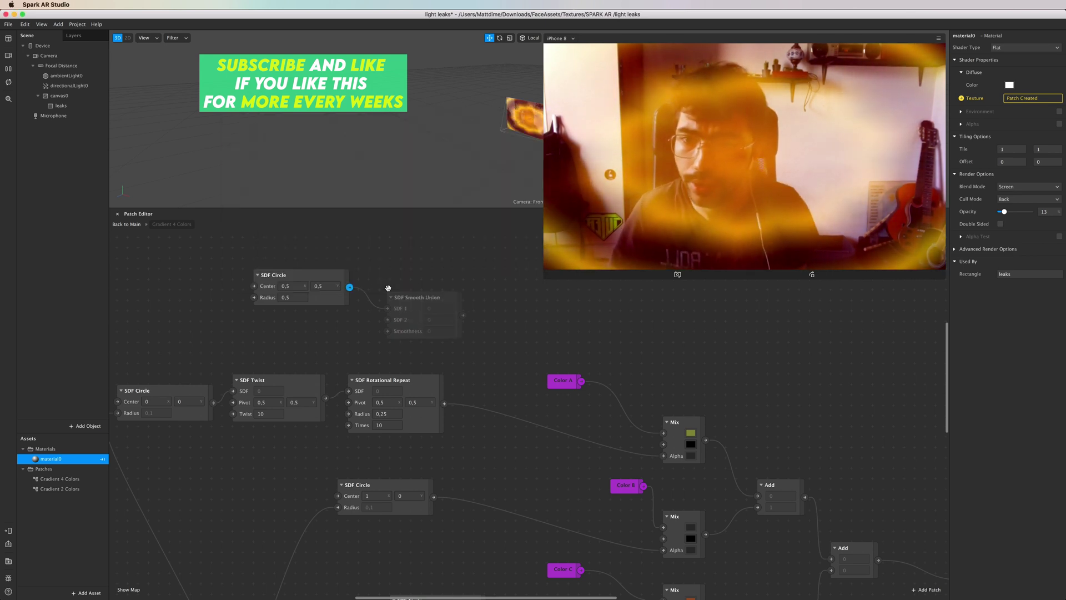
drag(424, 299, 448, 298)
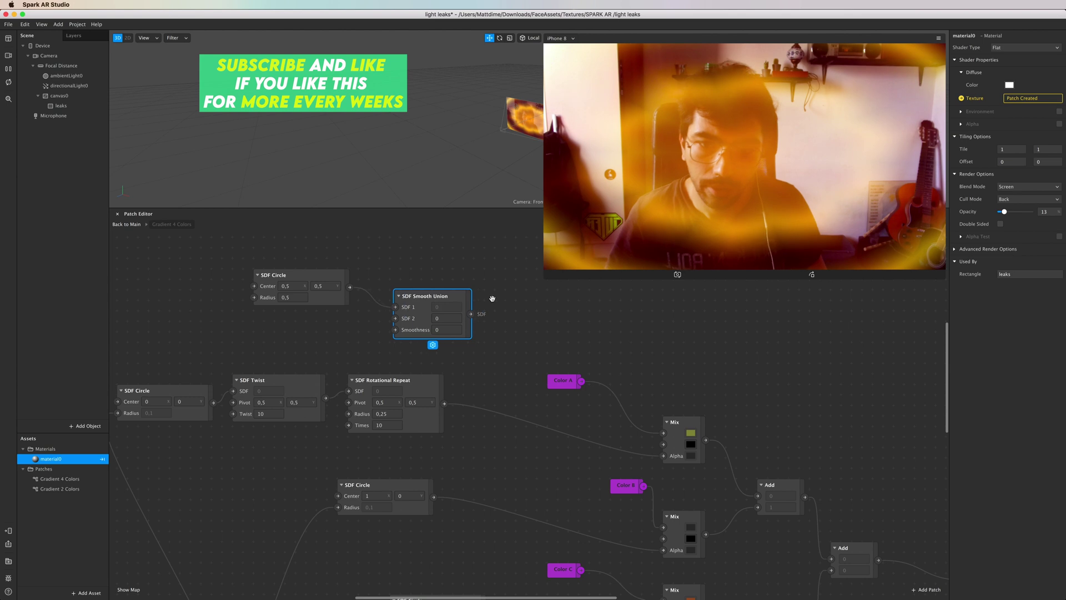
Wire SDF Rotational Repeat to the Smooth Union's SDF 1, the new SDF Circle to SDF 2, and the union's output to the first Mix's Alpha
drag(445, 405, 538, 296)
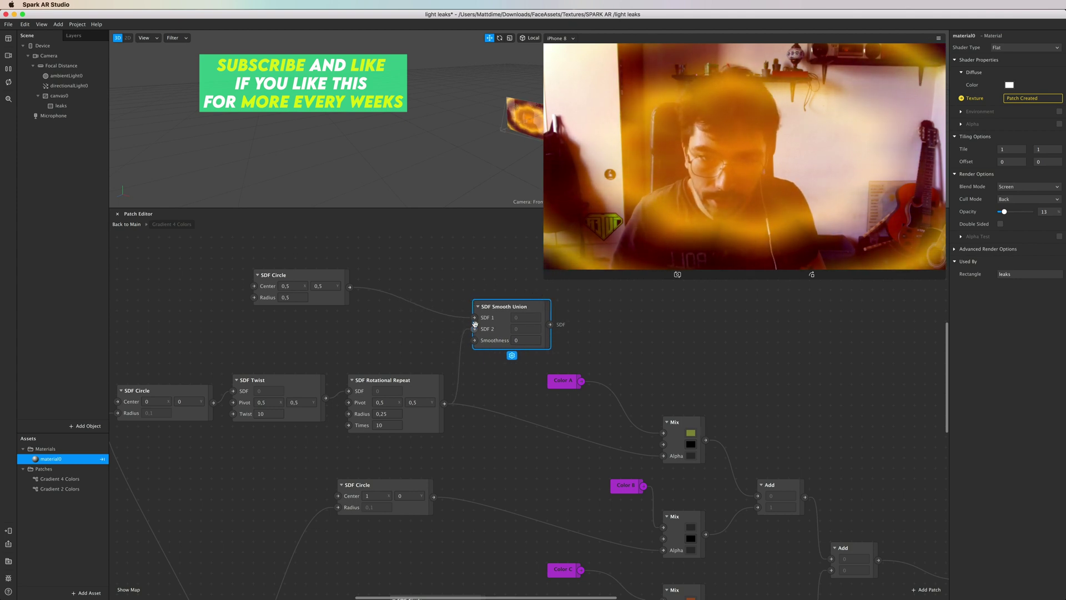
drag(474, 329, 475, 317)
drag(354, 284, 475, 330)
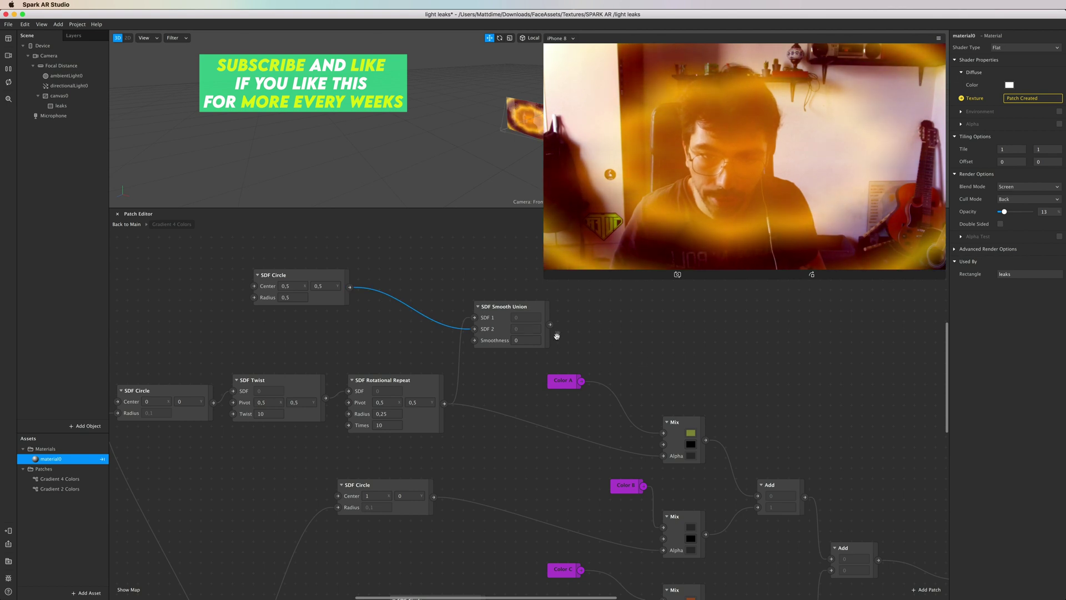
drag(551, 325, 664, 456)
Set the Smoothness of the SDF Smooth Union patch to 1
scroll(537, 284, down, 2)
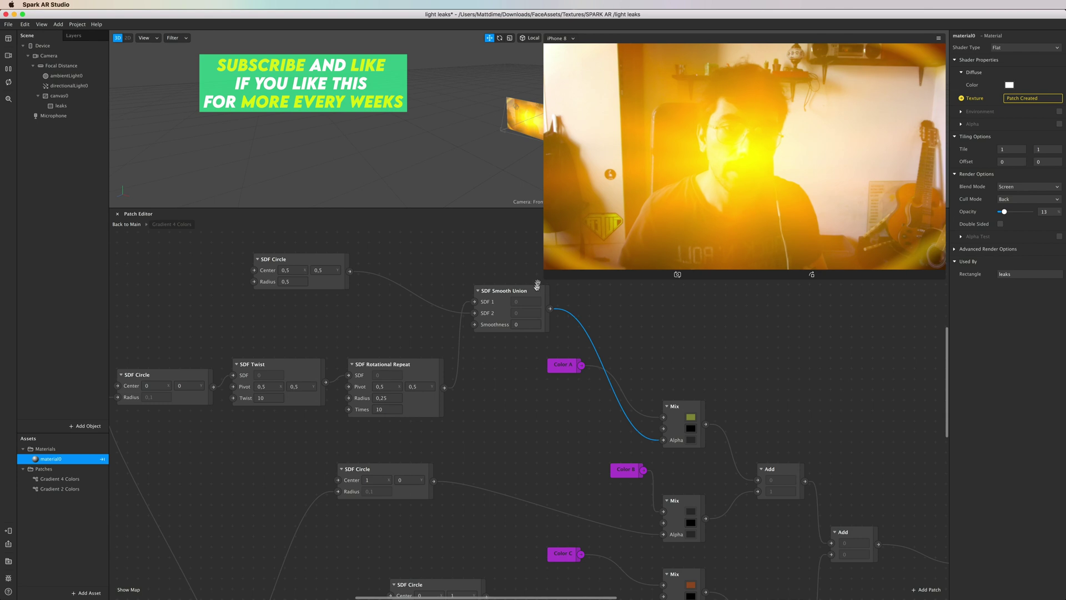
click(522, 324)
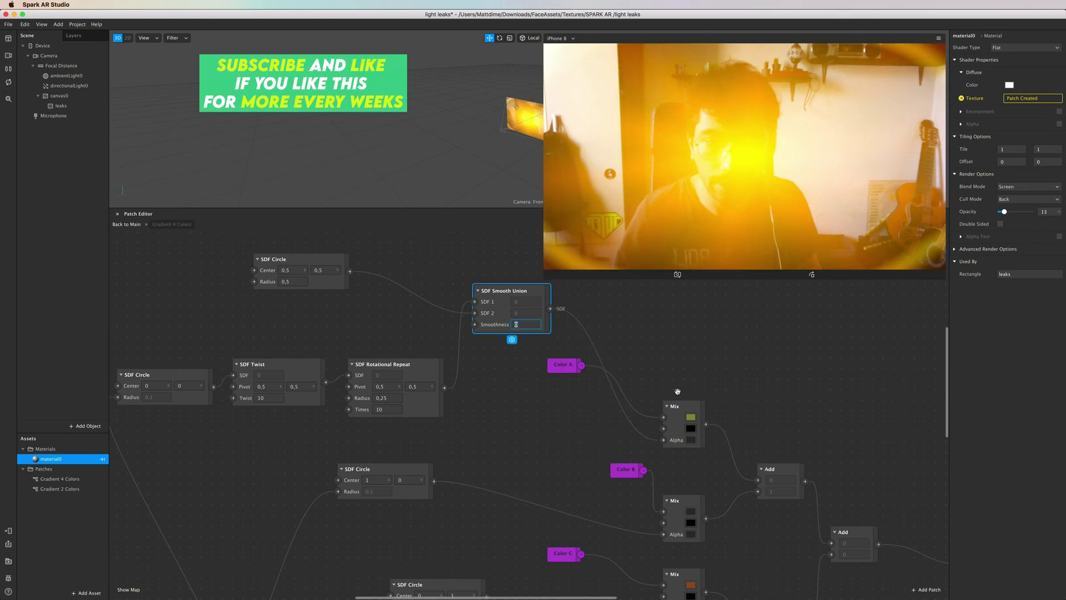
text(1)
key(Return)
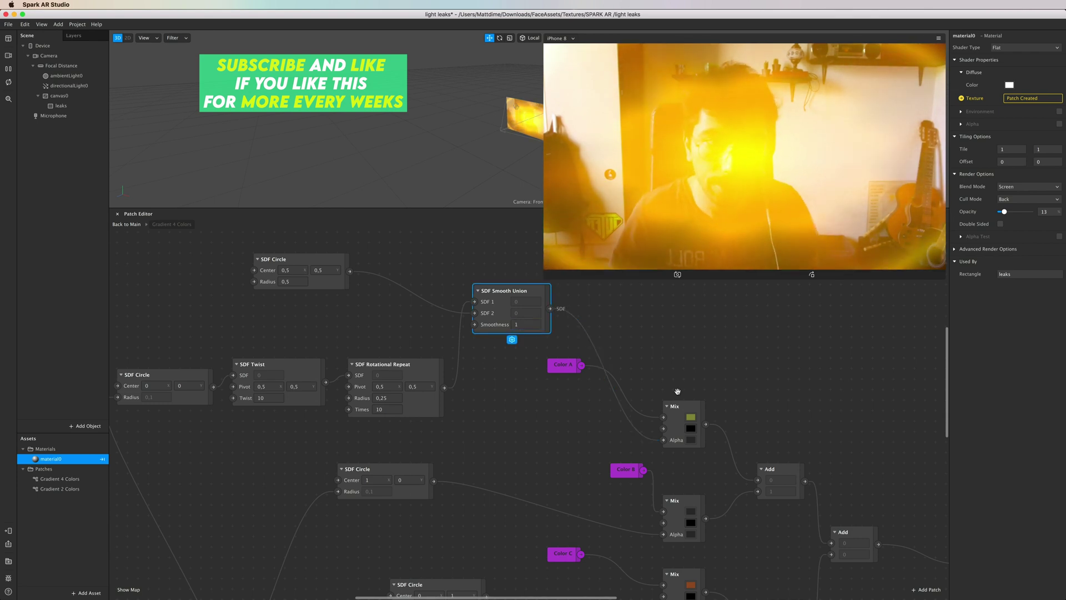
double_click(678, 392)
click(470, 381)
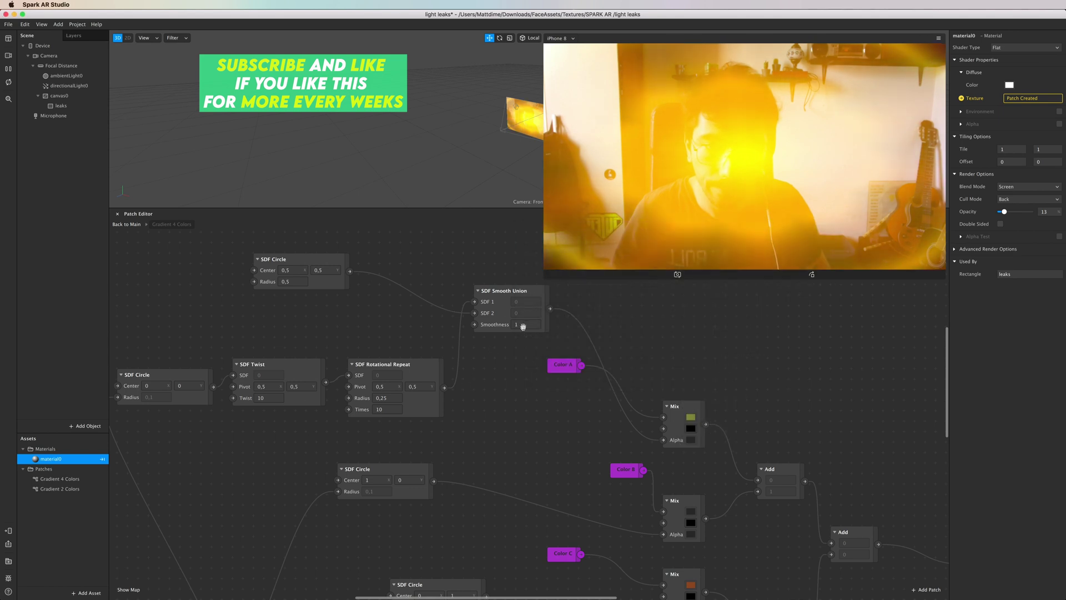
Try a Smoothness value below 1 on the SDF Smooth Union patch and set it back to 1
text(0,0)
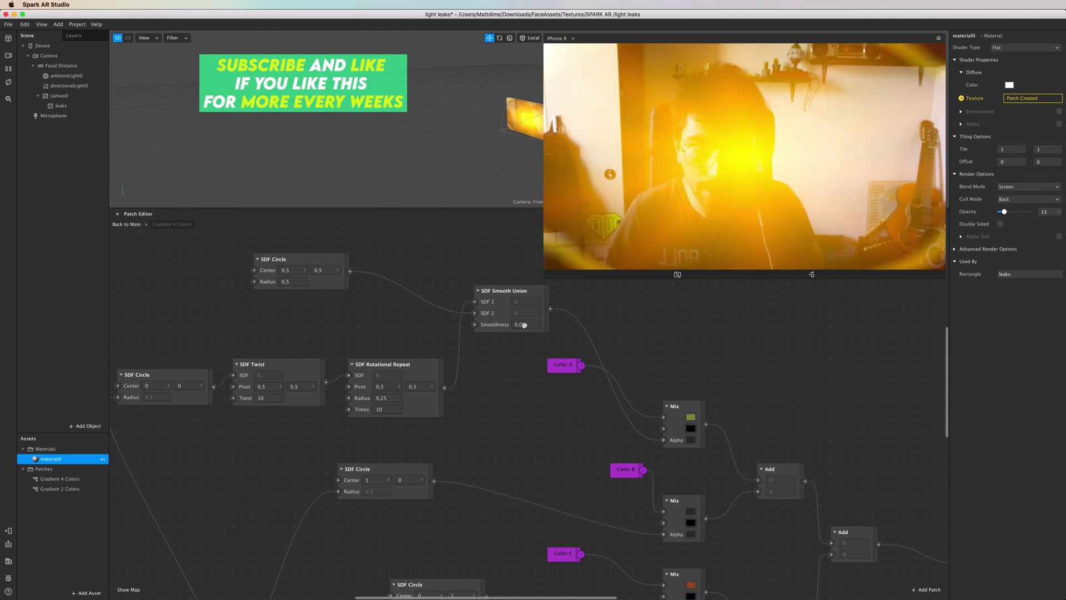
click(523, 325)
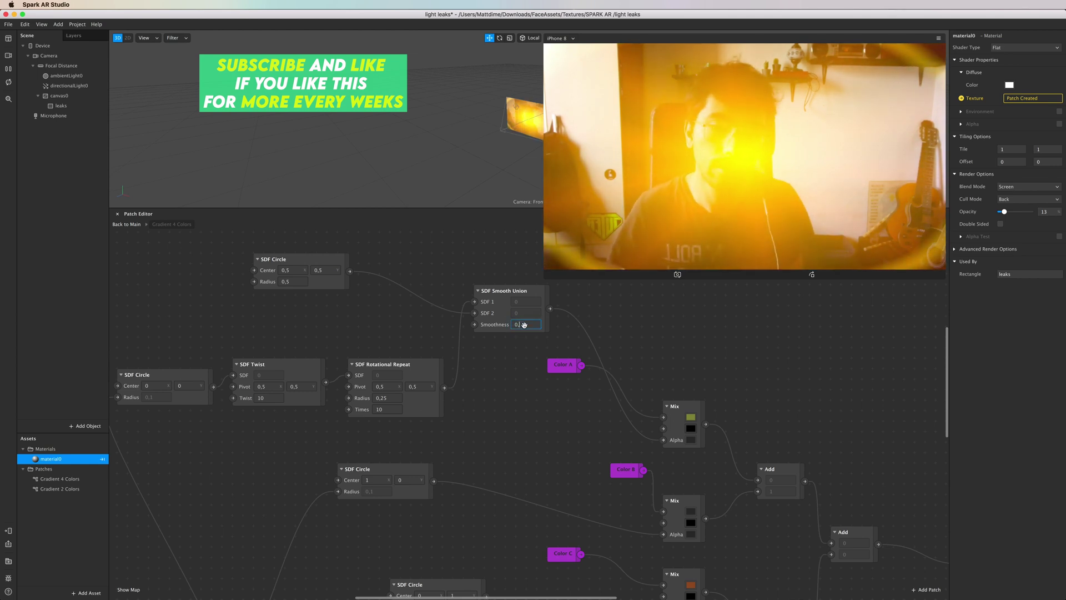
key(Return)
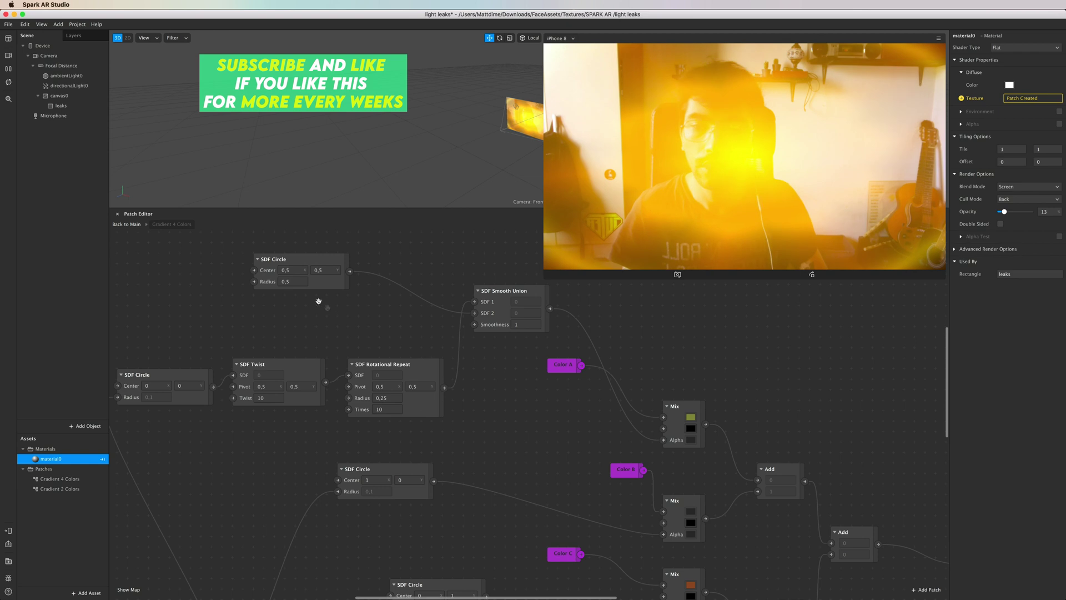
Set the new SDF Circle's Center to 0, 0 and its Radius to 0,25
click(298, 270)
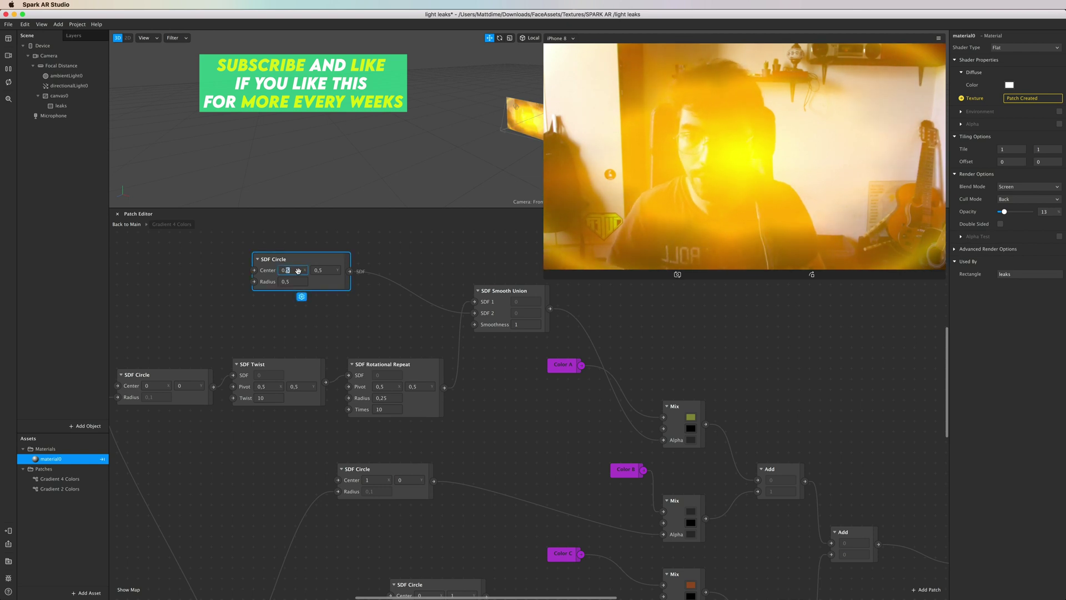
key(BackSpace)
key(Tab)
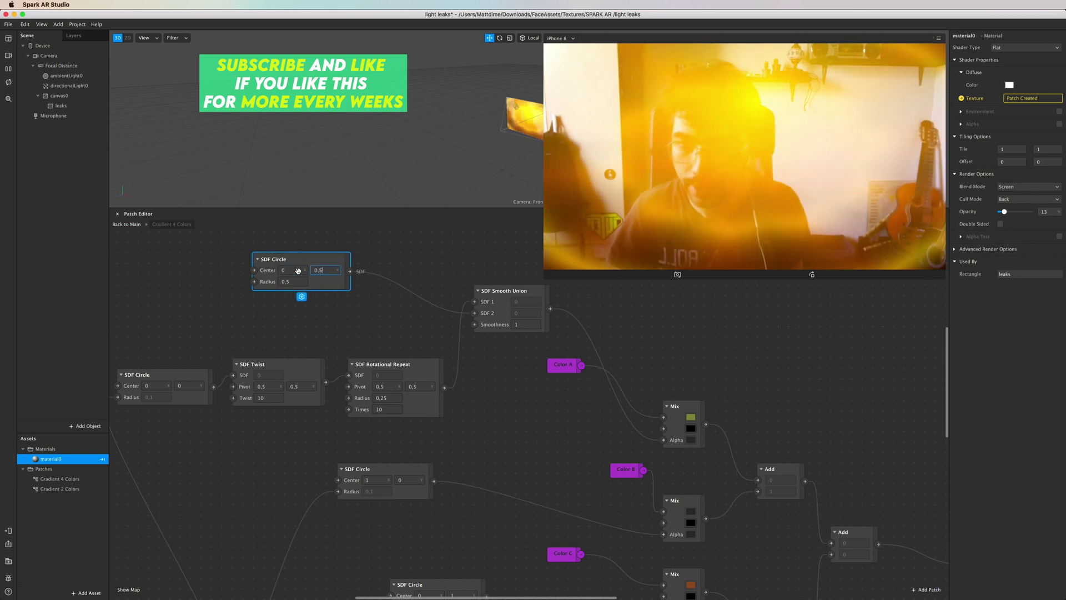
key(Return)
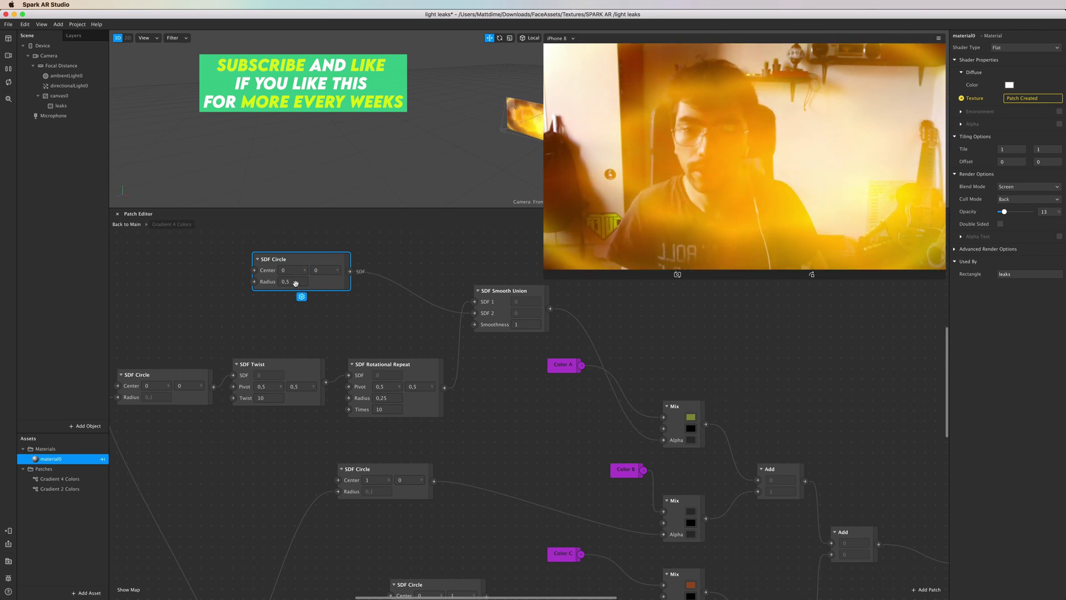
click(292, 281)
key(BackSpace)
text(2)
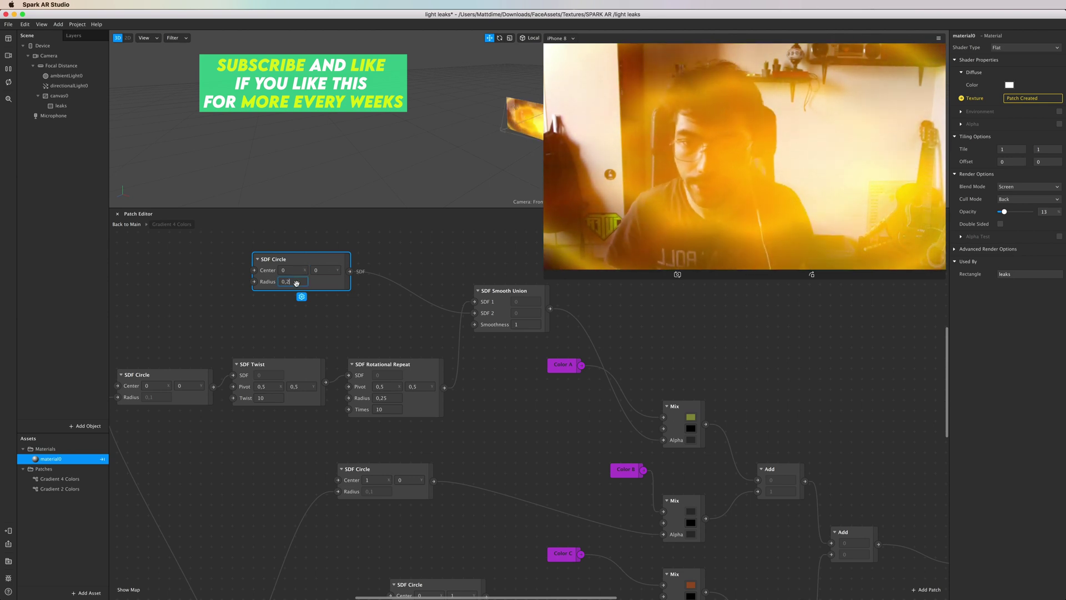
text(5)
key(Return)
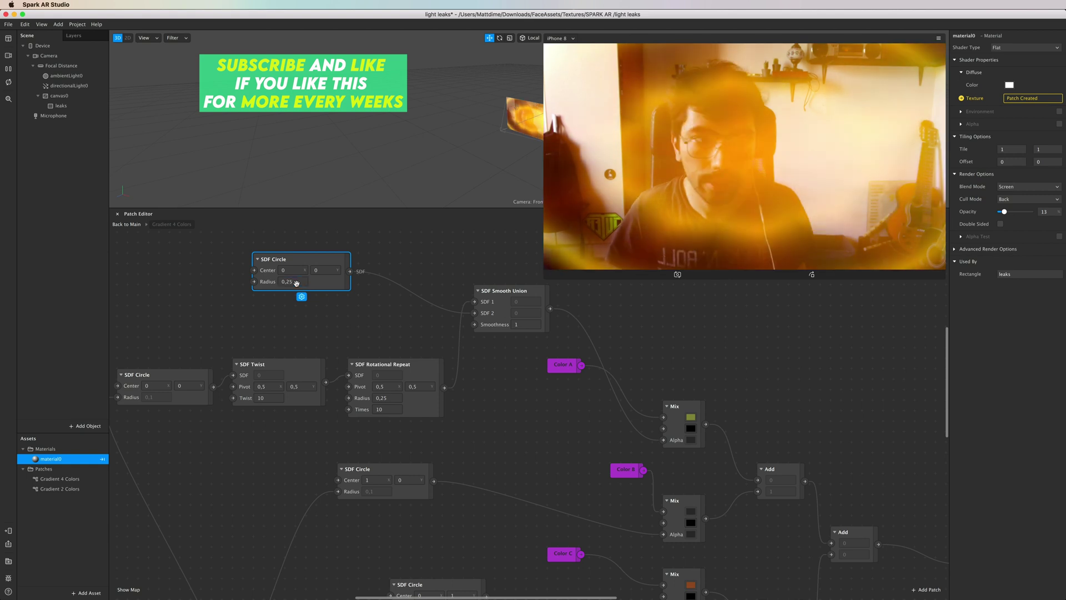
Add a Loop Animation patch, try driving the new SDF Circle's Center with its Progress output, and remove that connection
scroll(297, 283, left, 5)
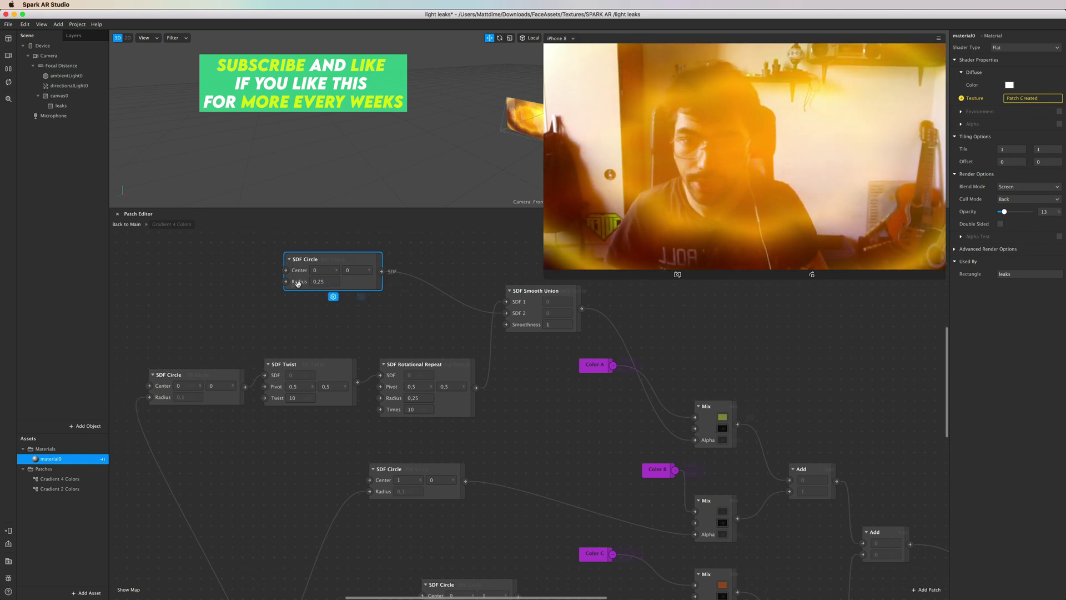
right_click(184, 262)
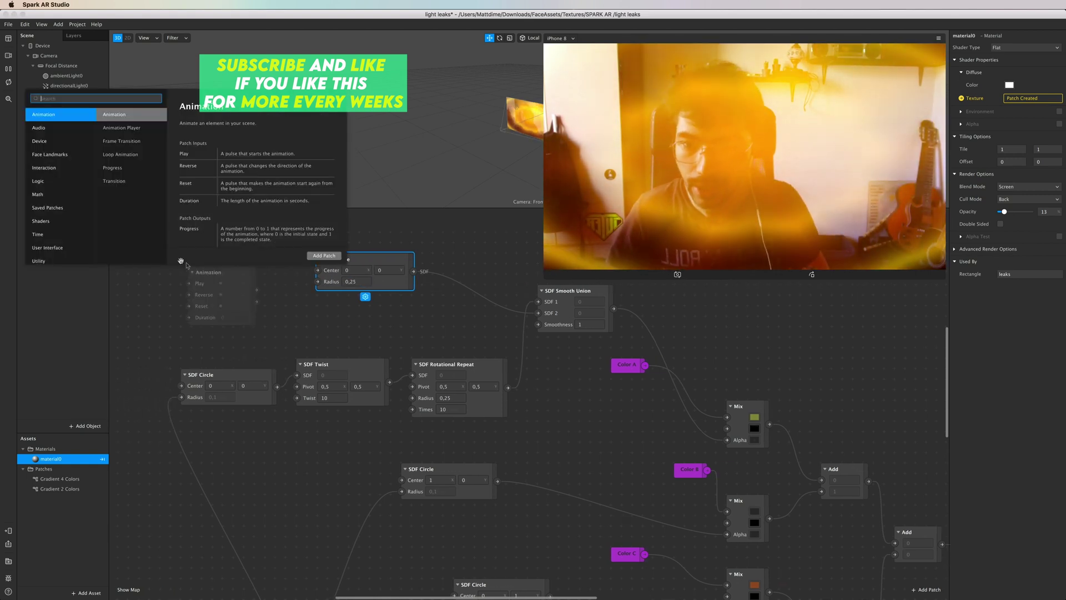
double_click(127, 155)
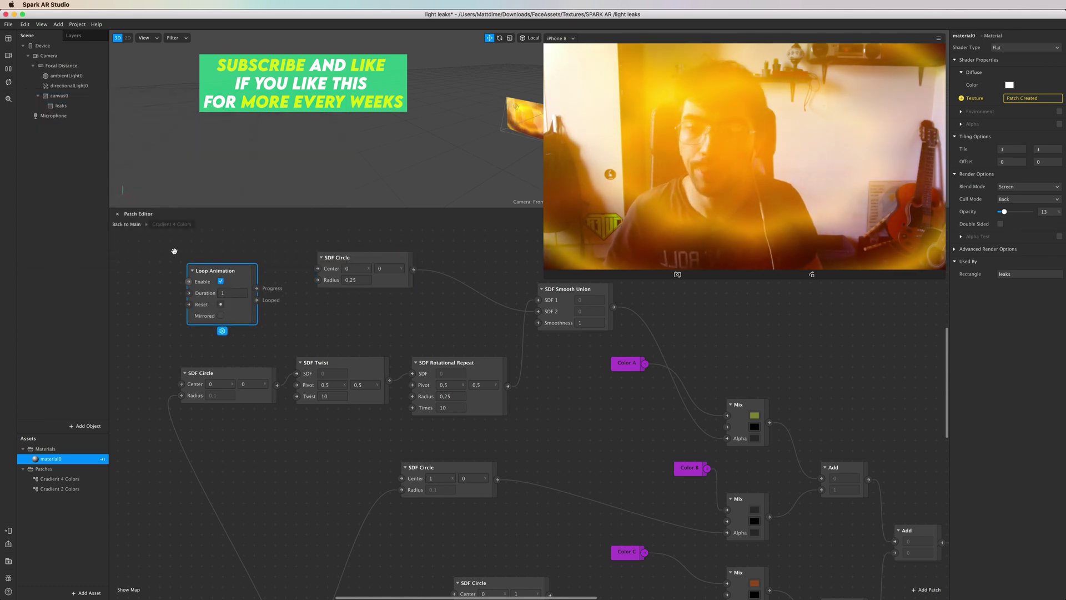
drag(222, 267, 318, 268)
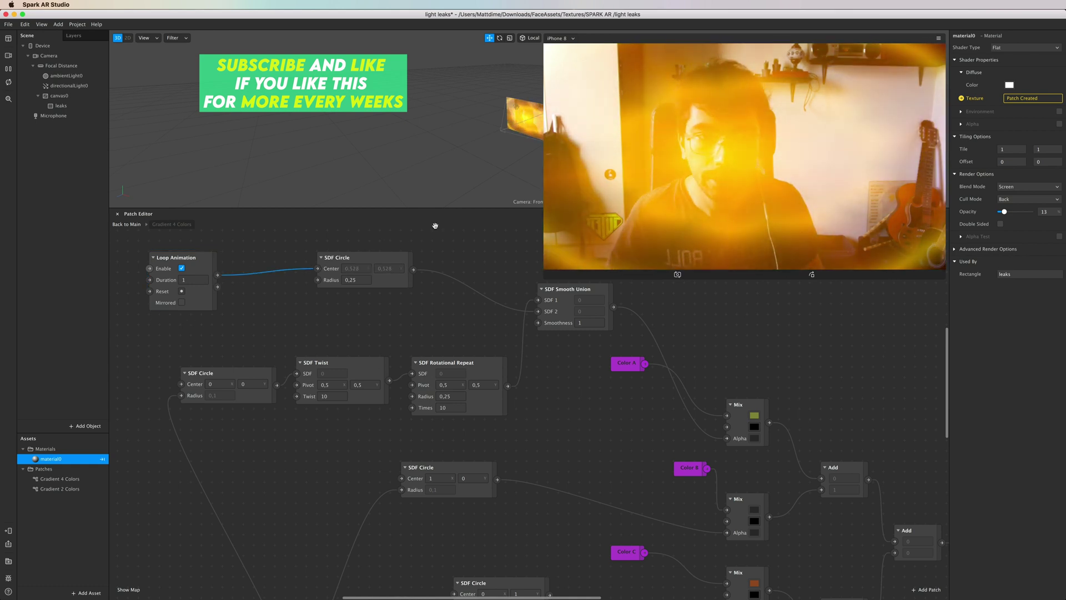
drag(317, 269, 185, 320)
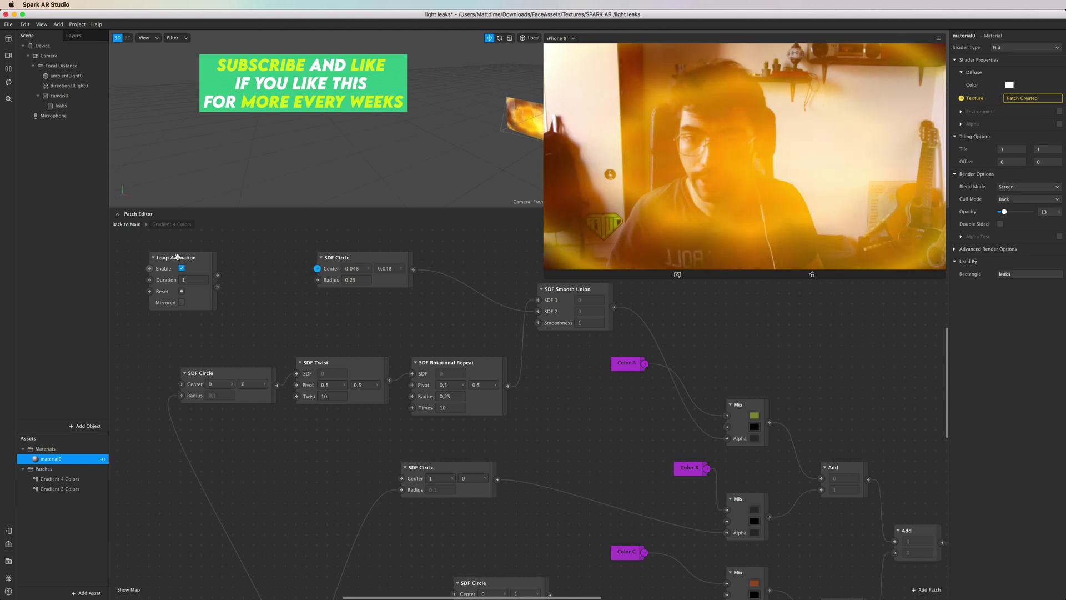
Replace the Loop Animation patch with a Runtime patch beside the top SDF Circle
click(172, 273)
key(BackSpace)
double_click(177, 255)
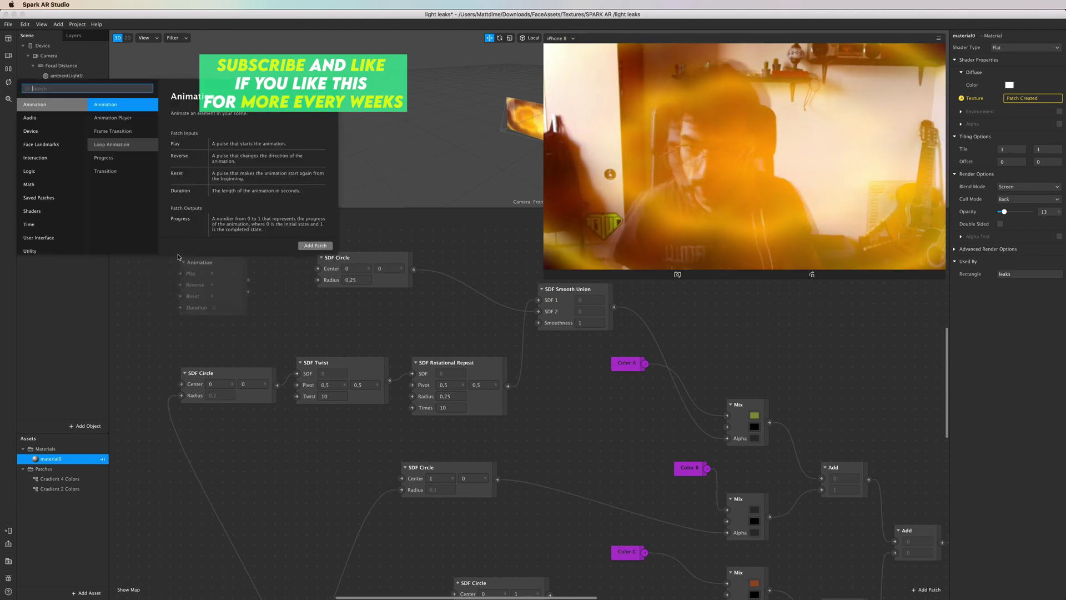
text(runti)
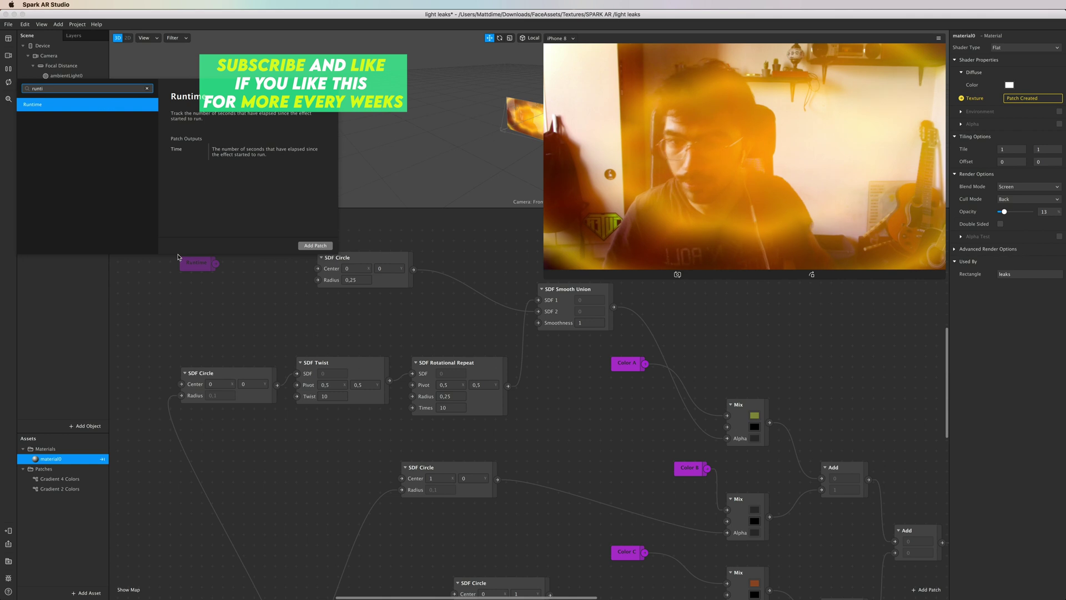
key(Return)
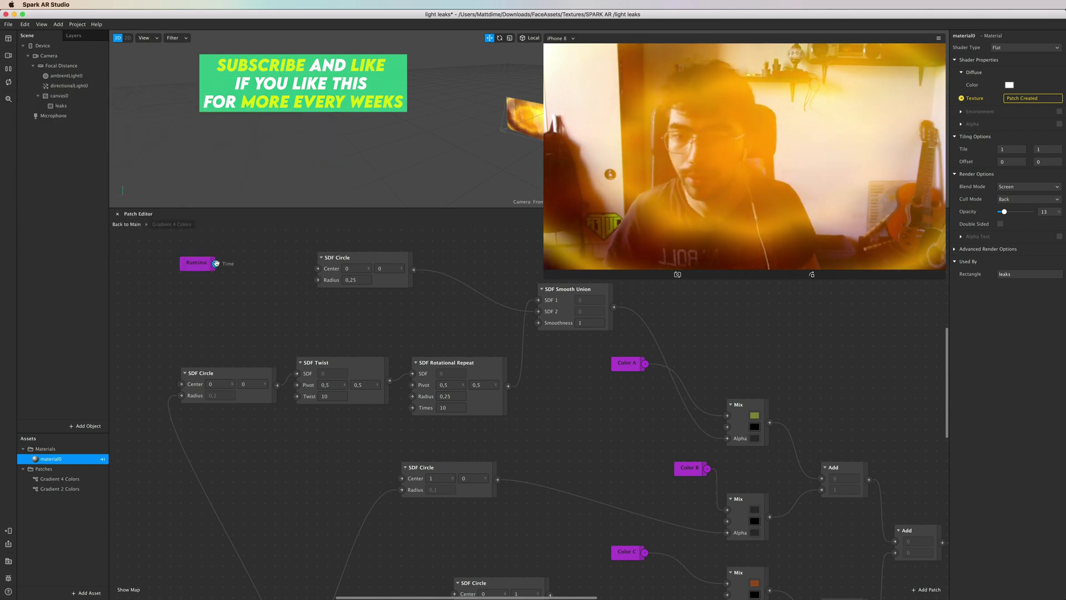
mouse_move(284, 268)
mouse_down()
mouse_move(317, 268)
mouse_move(268, 275)
mouse_up()
Delete the Runtime patch and add a Loop Animation patch in its place
click(195, 267)
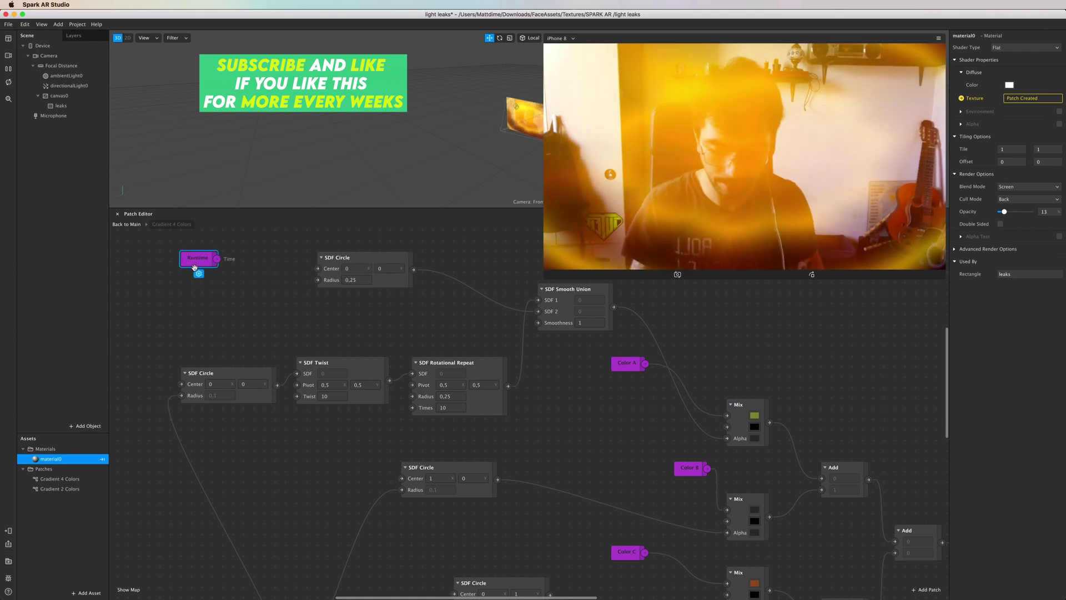
key(BackSpace)
right_click(166, 265)
text(loop)
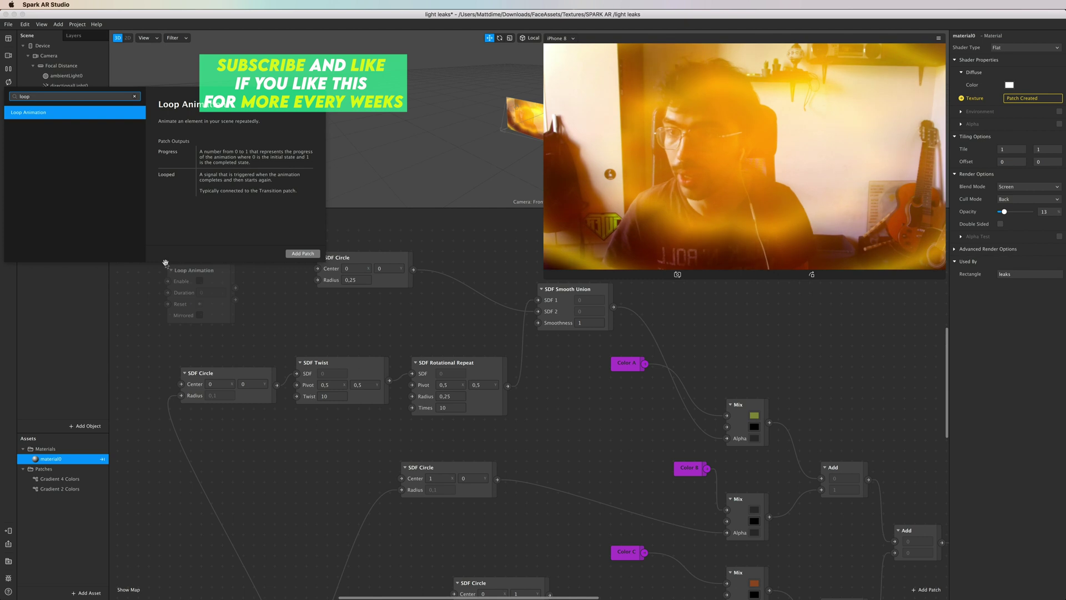
key(Return)
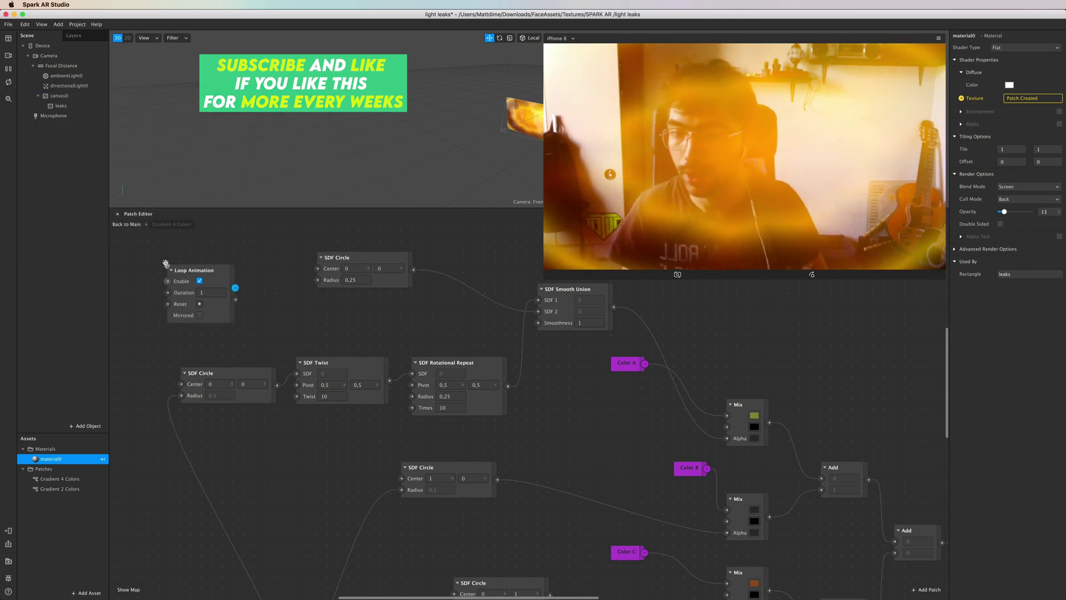
Add a Transition patch fed by the Loop Animation's Progress and move the top SDF Circle aside to make room
drag(239, 280, 212, 257)
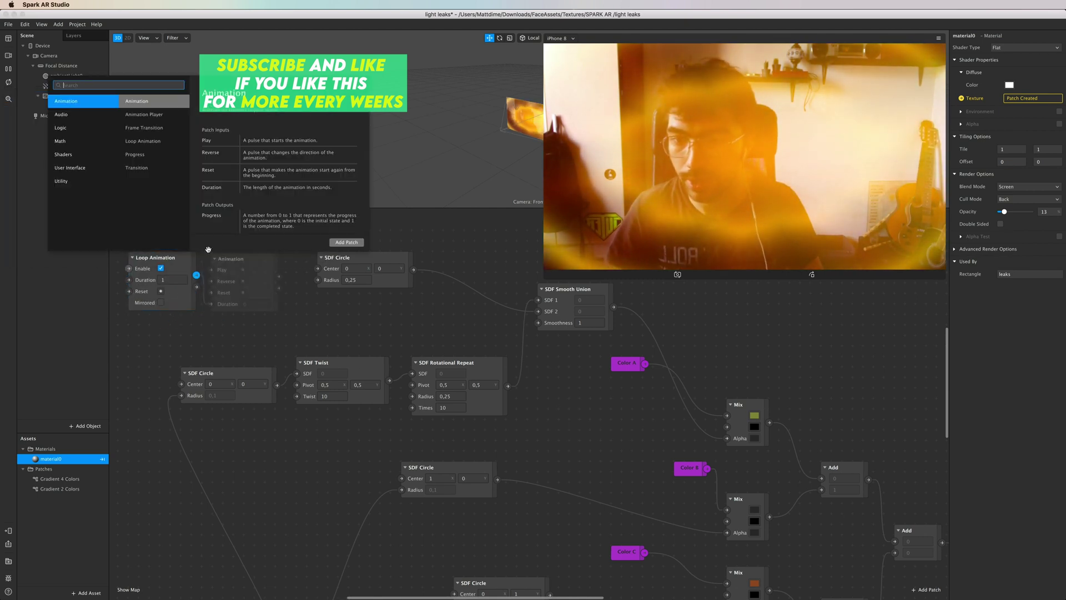
text(trans)
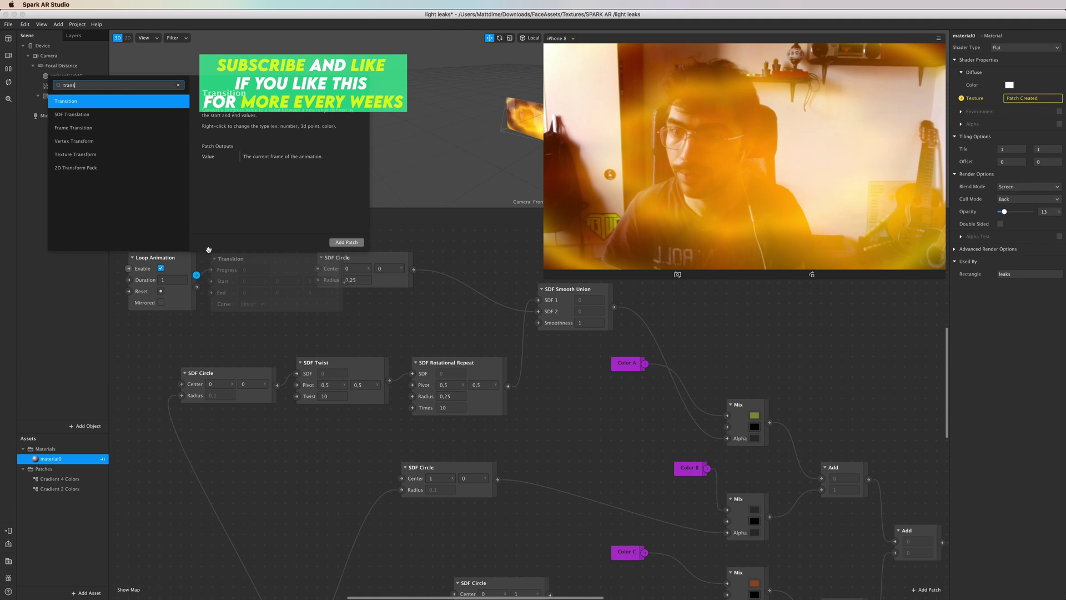
key(Return)
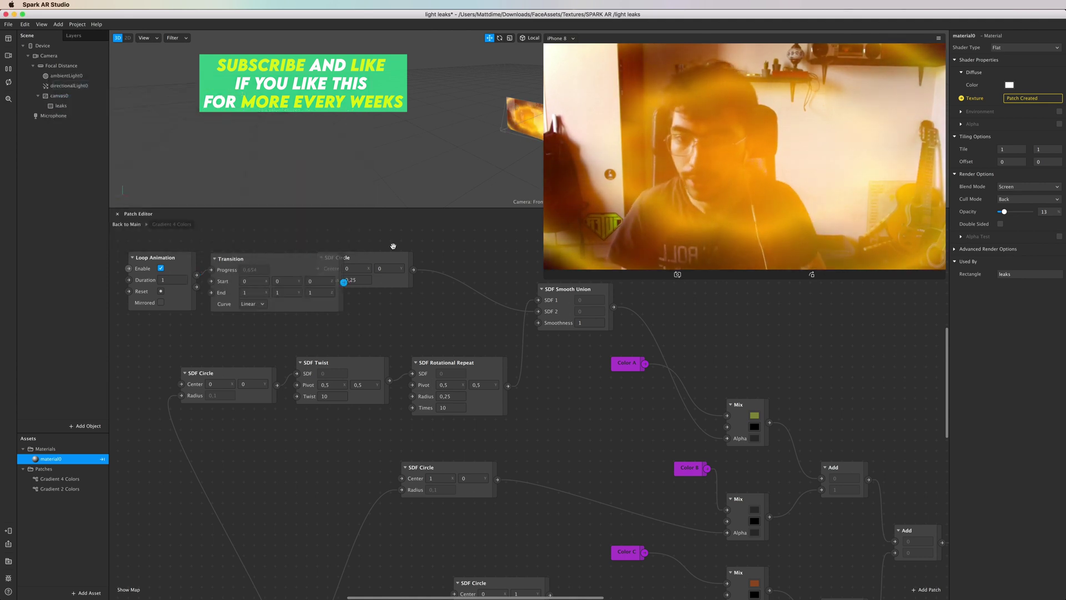
click(395, 259)
drag(396, 259, 458, 269)
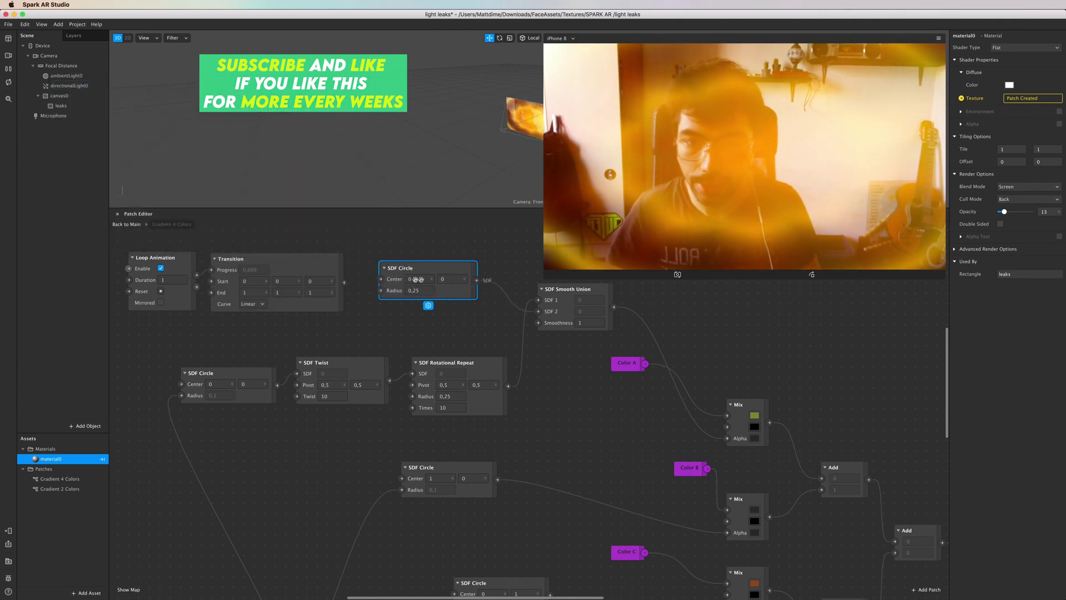
Change the Transition's type to Vector 2 and connect its Value output to the top SDF Circle's Center
click(274, 290)
click(281, 317)
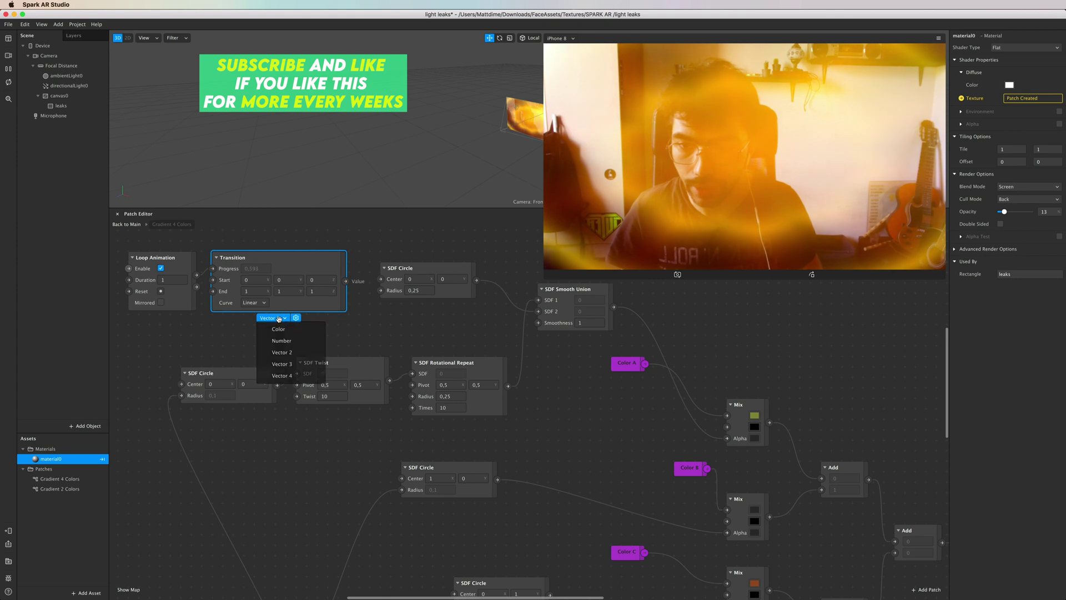
click(282, 352)
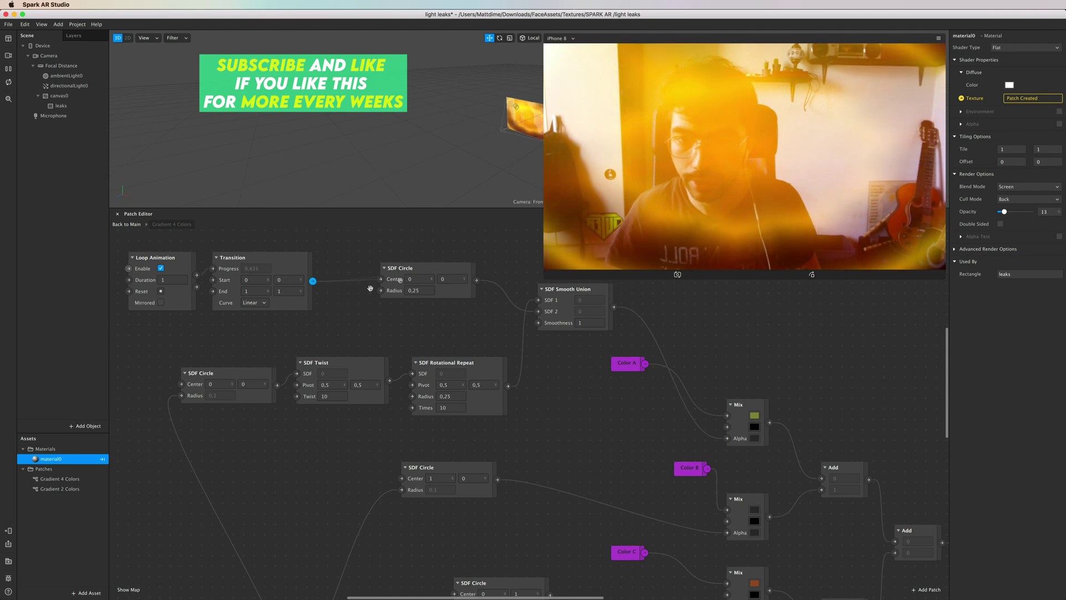
drag(371, 288, 381, 280)
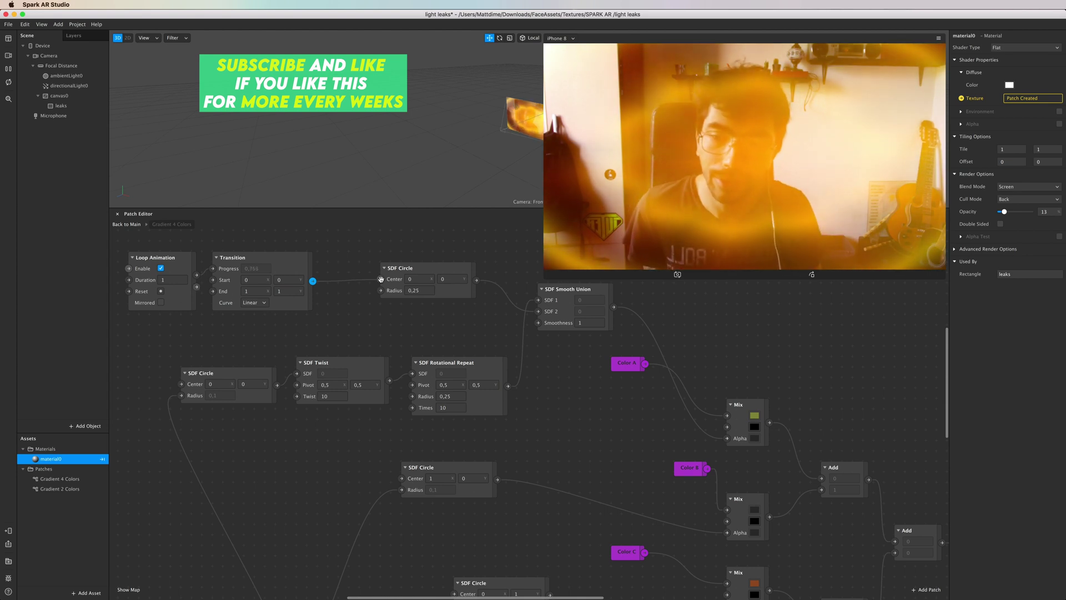
drag(381, 279, 380, 279)
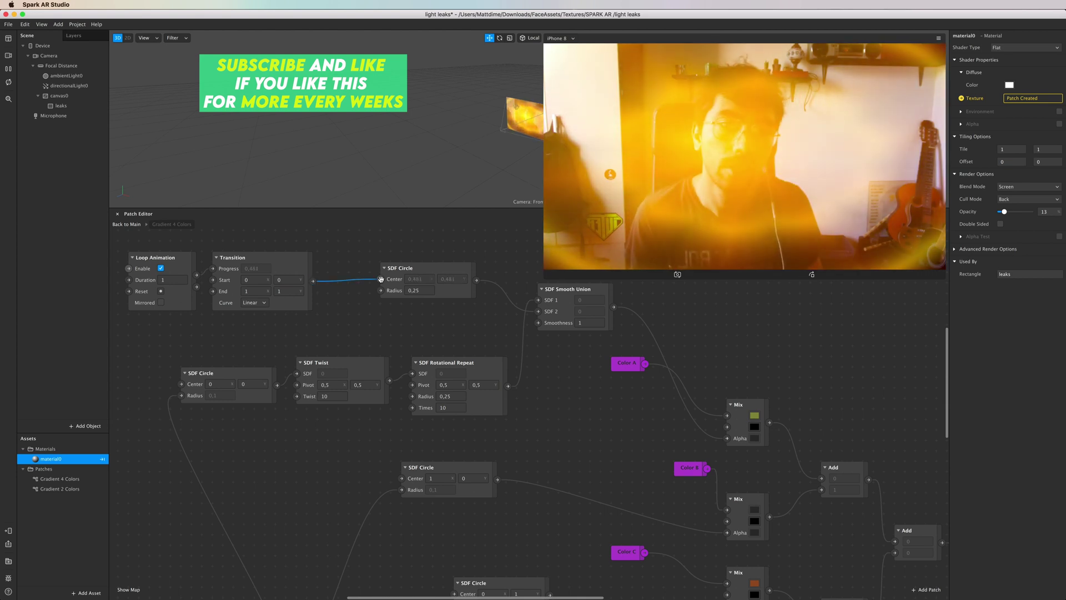
Try 0,5 as the first Start value of the Transition and set it to 1
scroll(254, 293, left, 1)
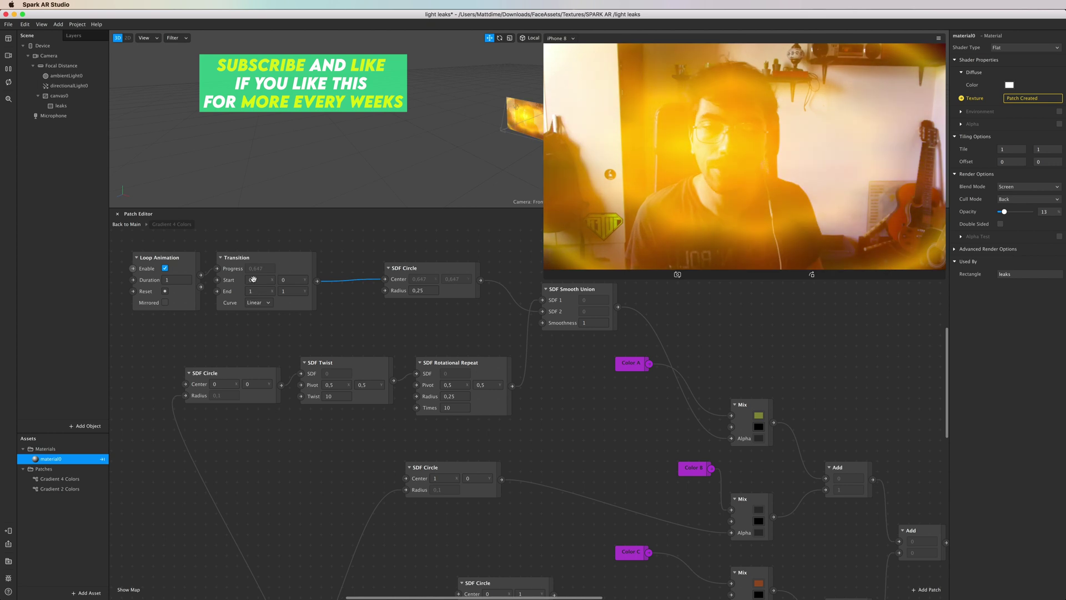
click(253, 280)
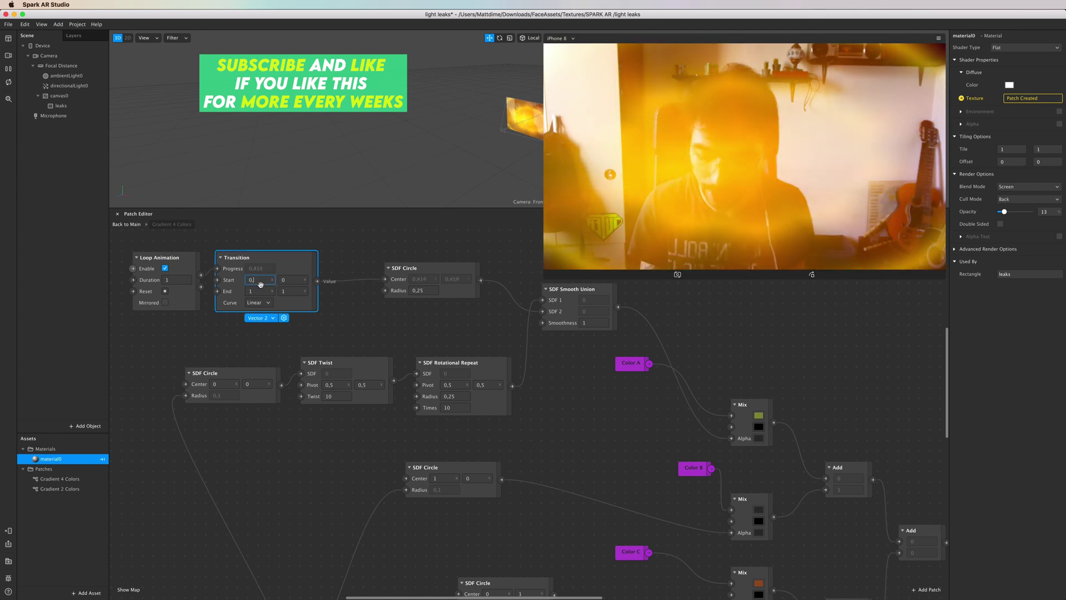
text(0,5)
key(Return)
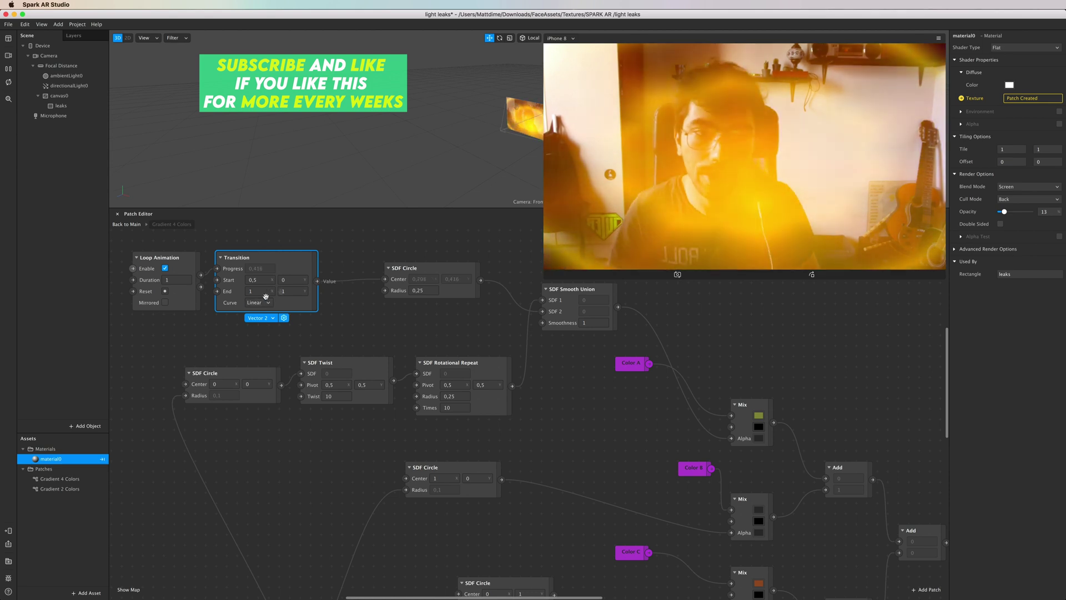
click(254, 281)
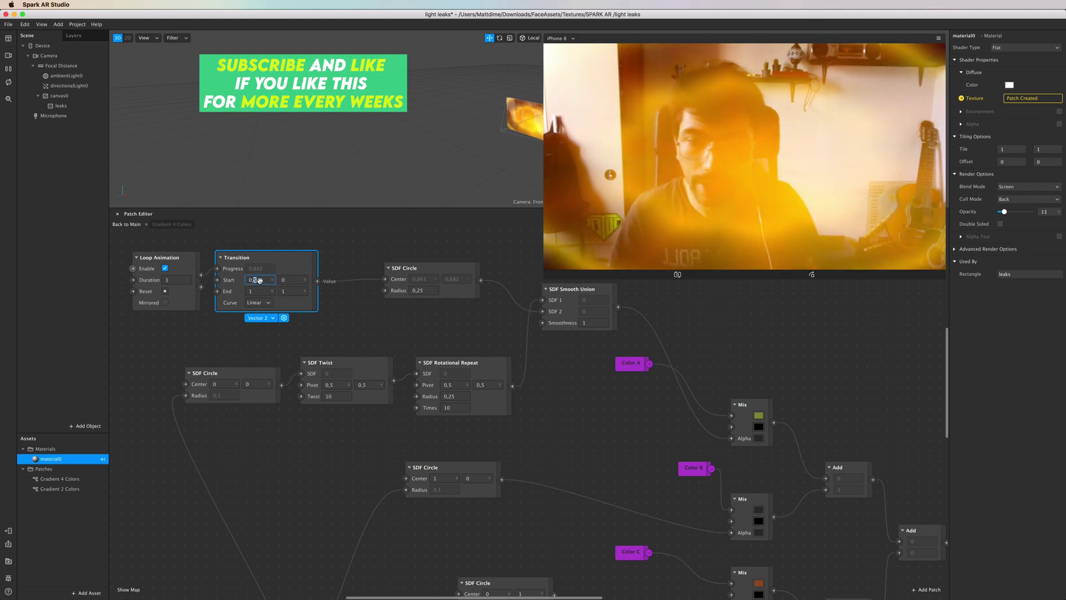
text(1)
key(Return)
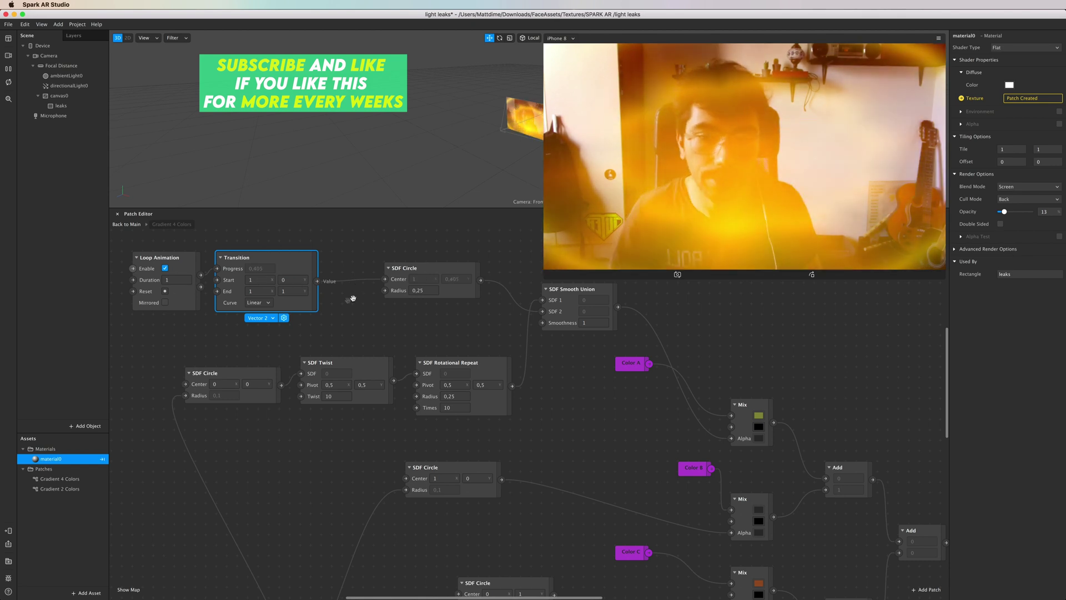
Spread out the Loop Animation and Transition patches to tidy the graph above the SDF Twist chain
scroll(437, 281, right, 2)
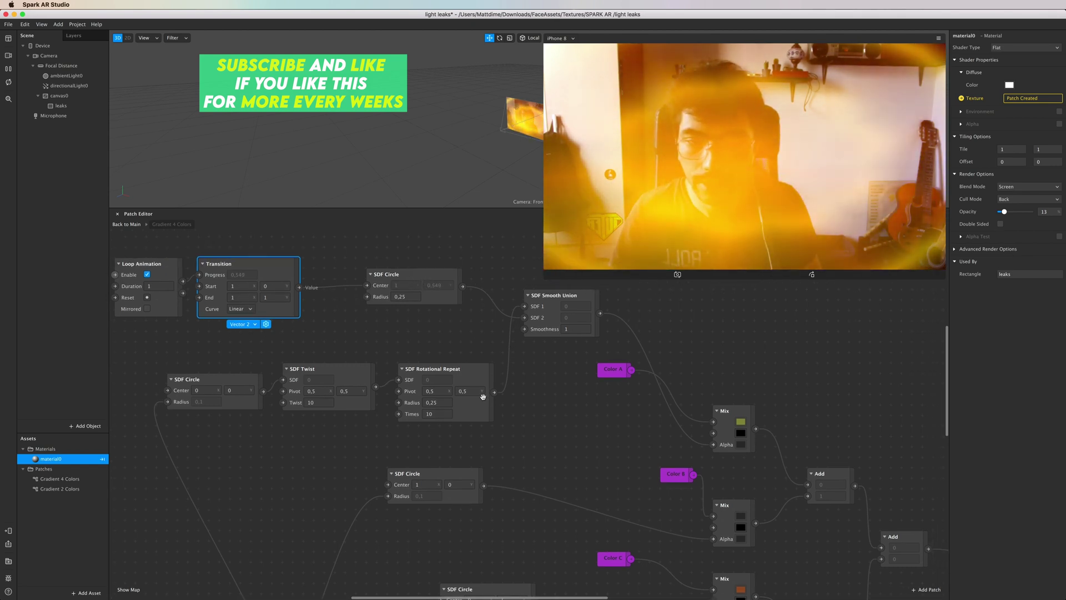
scroll(487, 396, down, 3)
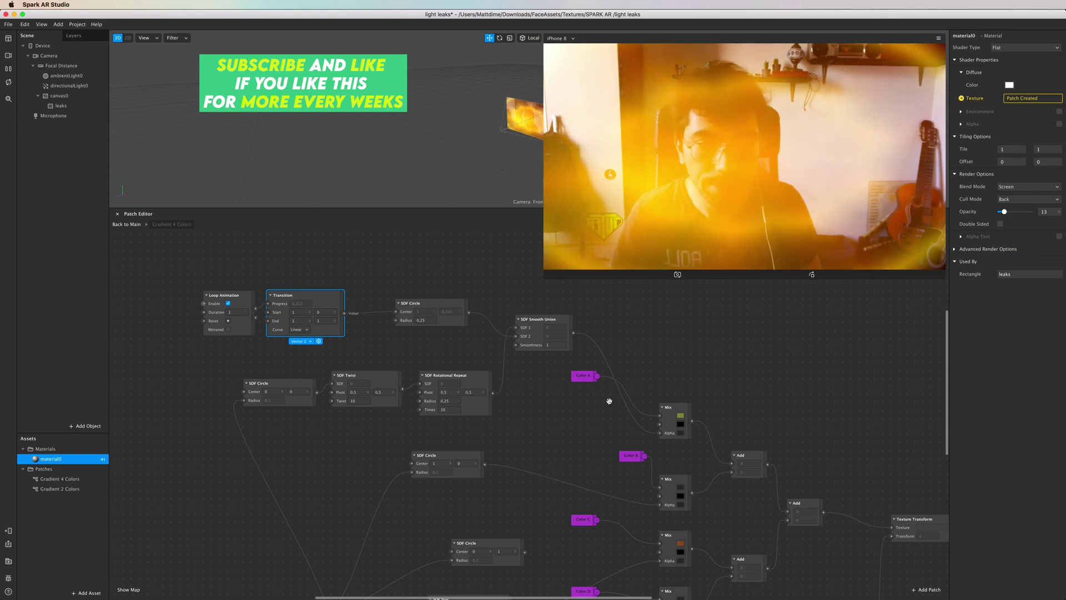
scroll(324, 309, down, 2)
drag(227, 283, 194, 283)
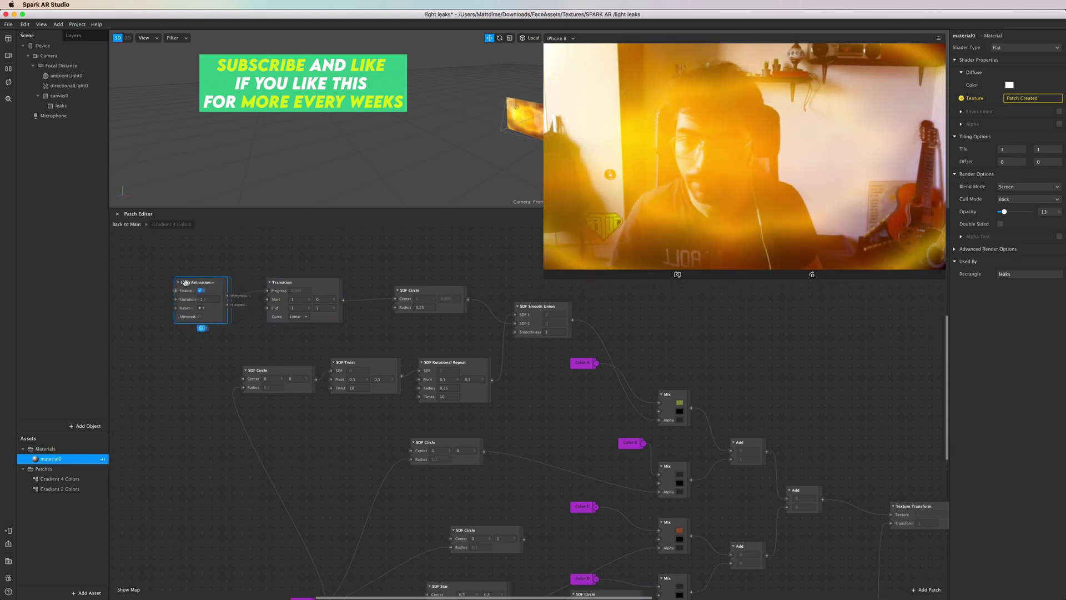
drag(318, 285, 343, 278)
scroll(343, 278, down, 3)
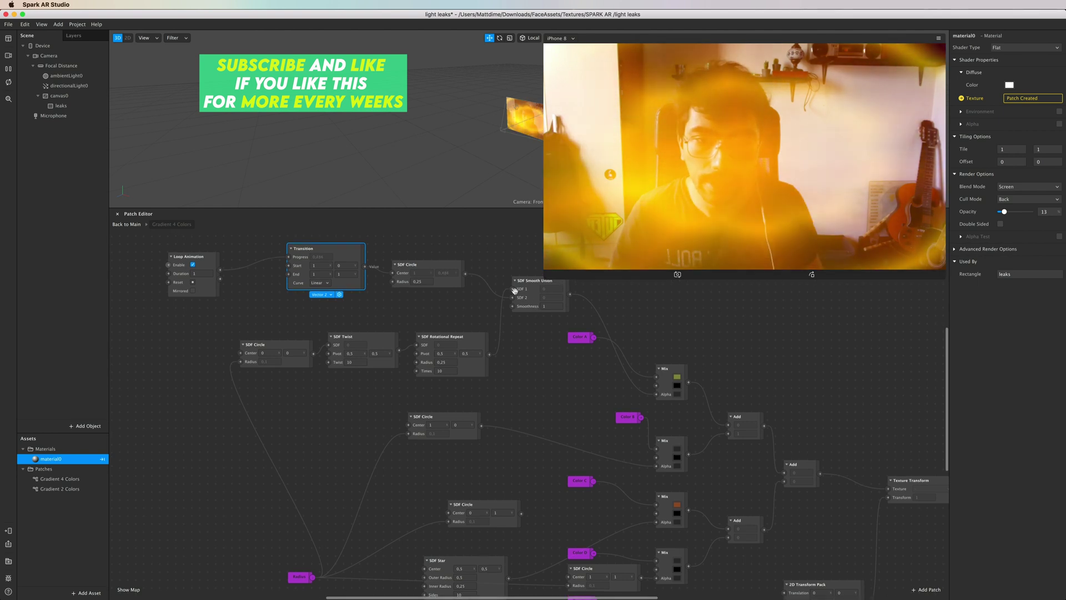
Connect the SDF Twist output directly to the Alpha of the Color A Mix patch
scroll(550, 301, up, 5)
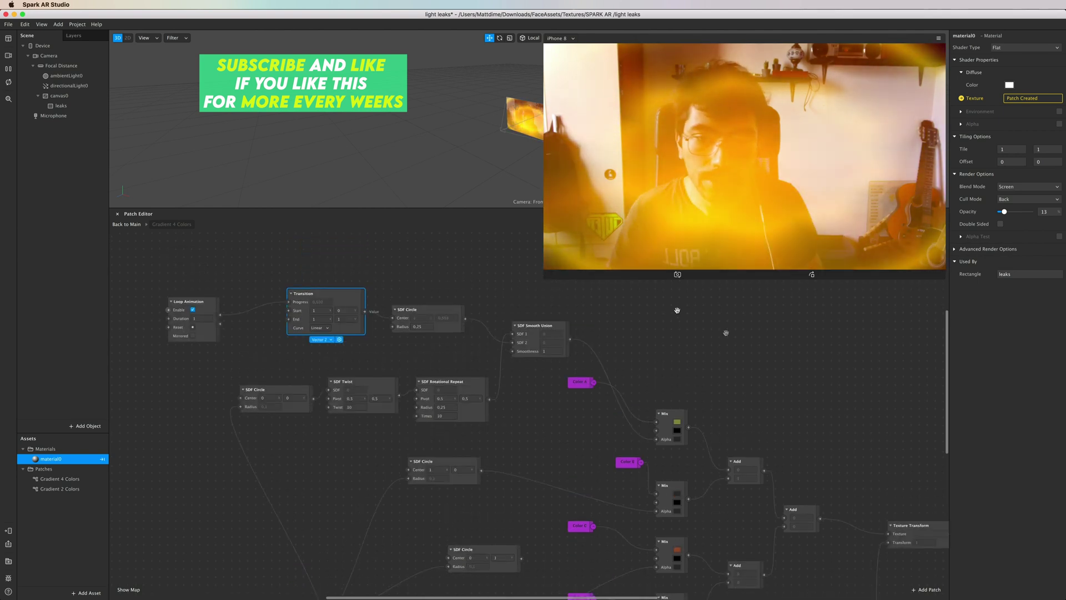
scroll(583, 428, down, 5)
scroll(488, 431, up, 3)
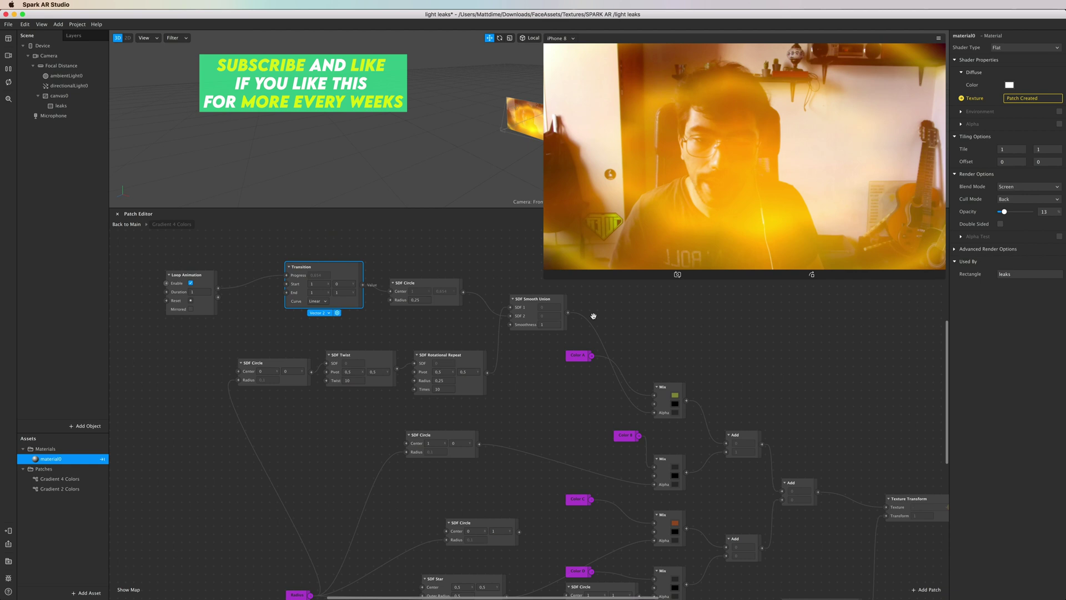
scroll(487, 431, down, 1)
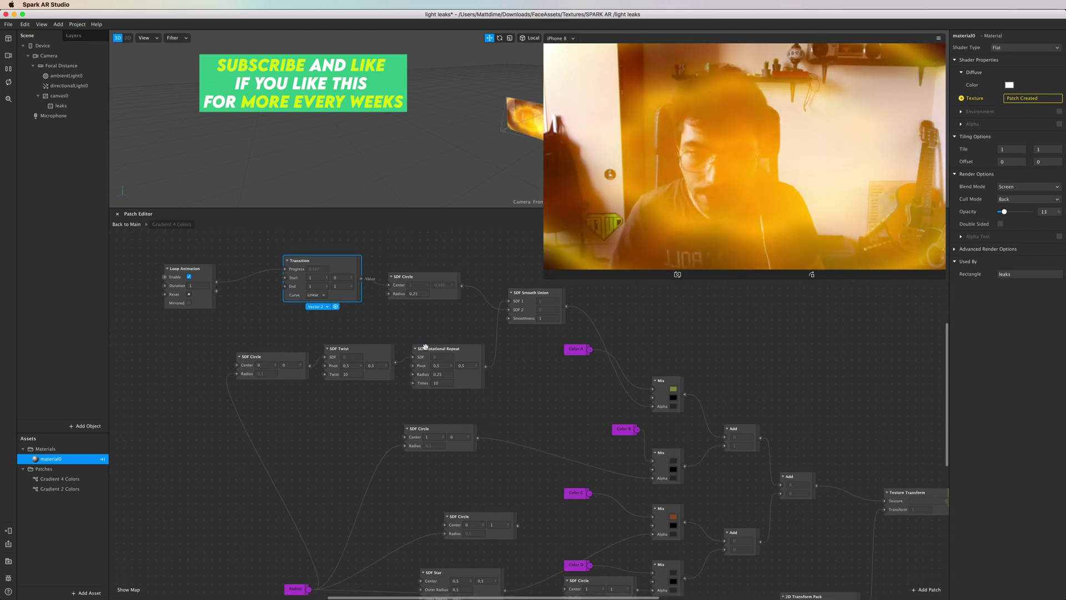
drag(425, 346, 652, 407)
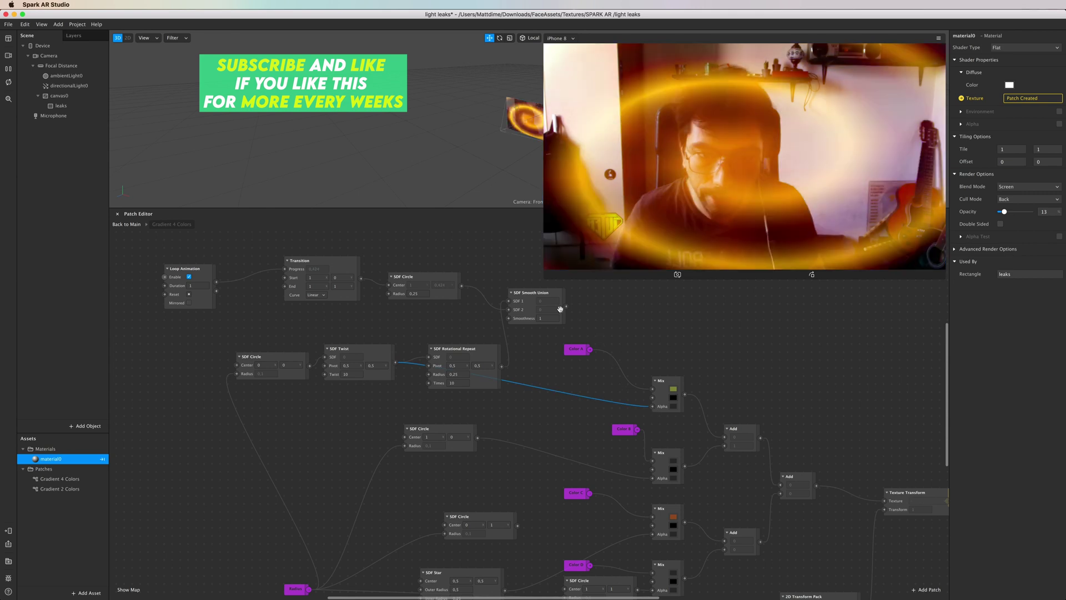
Delete the Loop Animation, Transition, top SDF Circle, SDF Smooth Union and SDF Rotational Repeat patches
drag(500, 281, 6, 224)
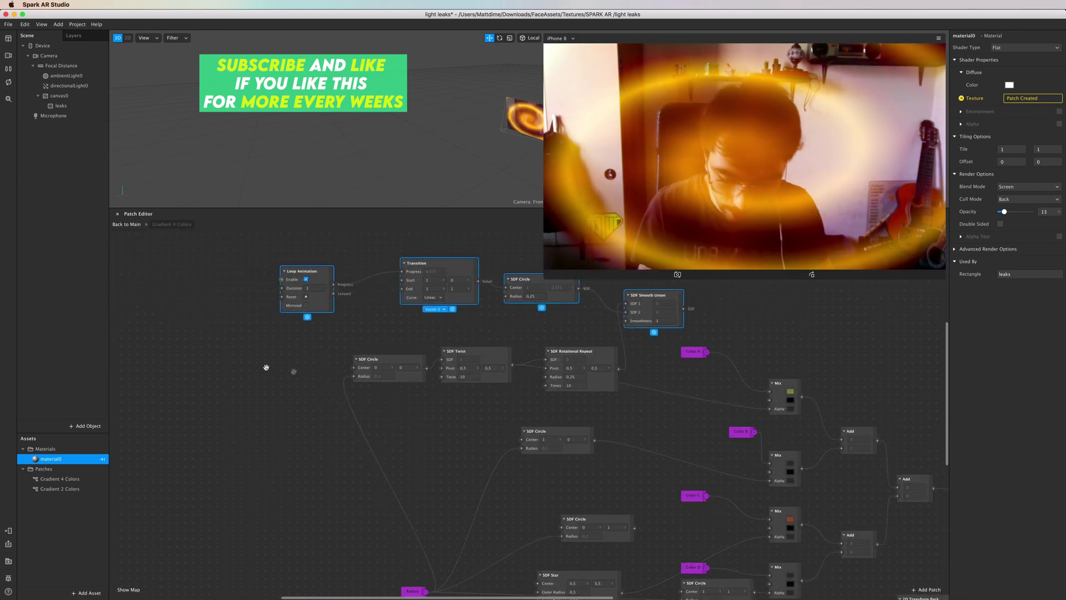
key(Delete)
click(587, 352)
key(Delete)
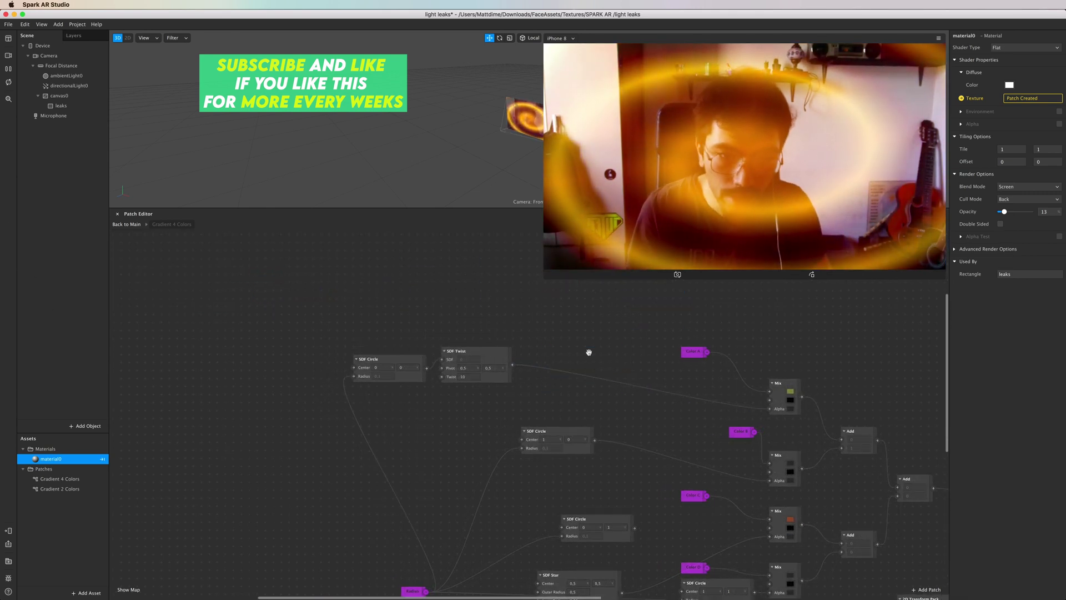
Add an SDF Annular patch fed by SDF Twist and connect its output to the Color A Mix's Alpha
scroll(515, 377, right, 5)
scroll(515, 377, right, 2)
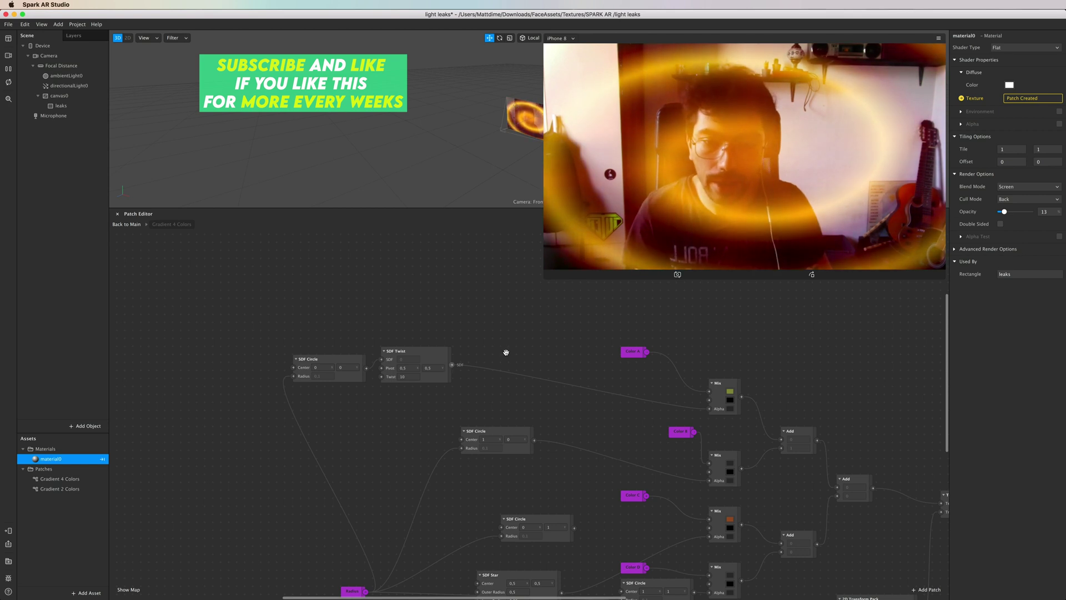
right_click(524, 350)
text(sdf)
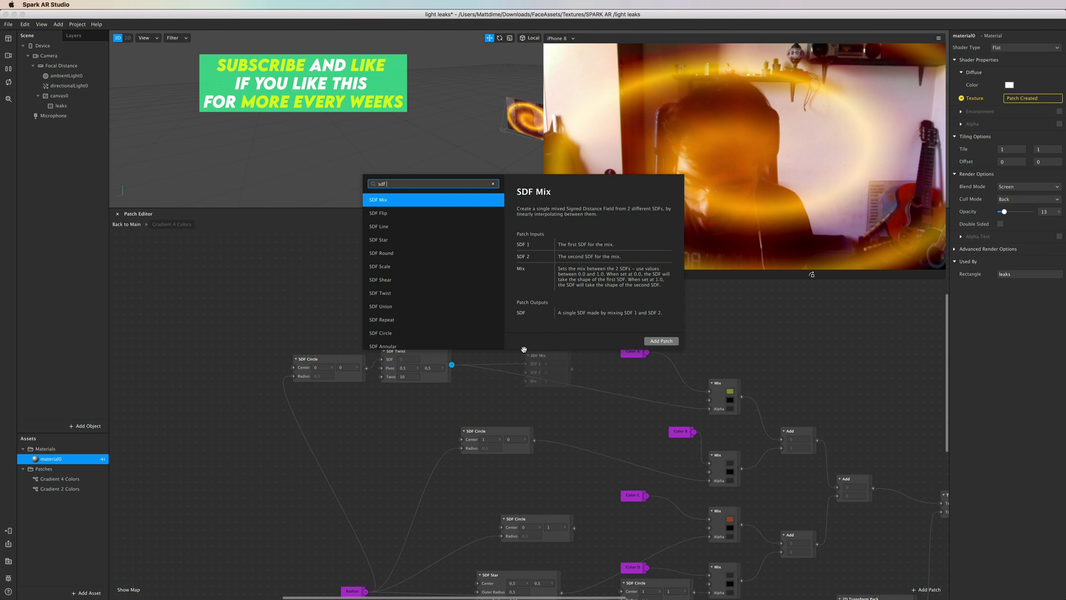
text( ann)
key(Return)
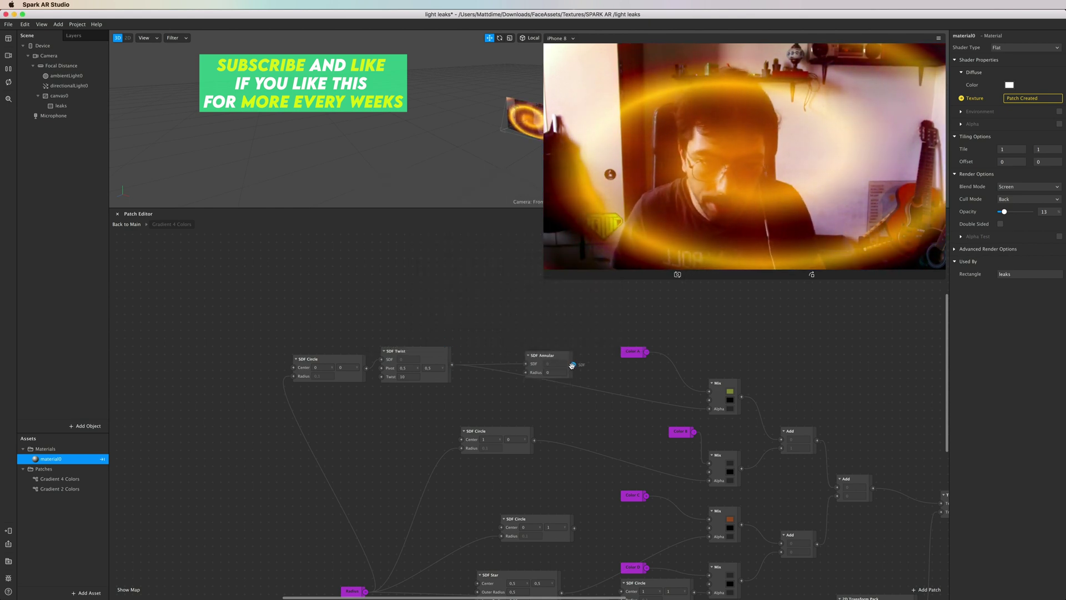
drag(573, 365, 709, 410)
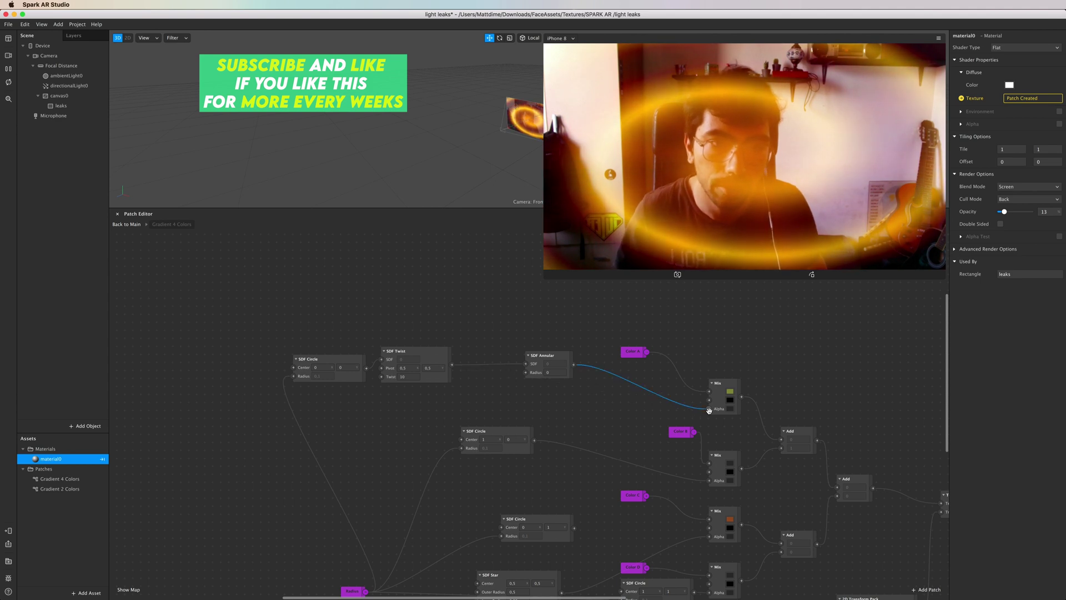
Set the SDF Annular patch's radius to 0.1
click(556, 371)
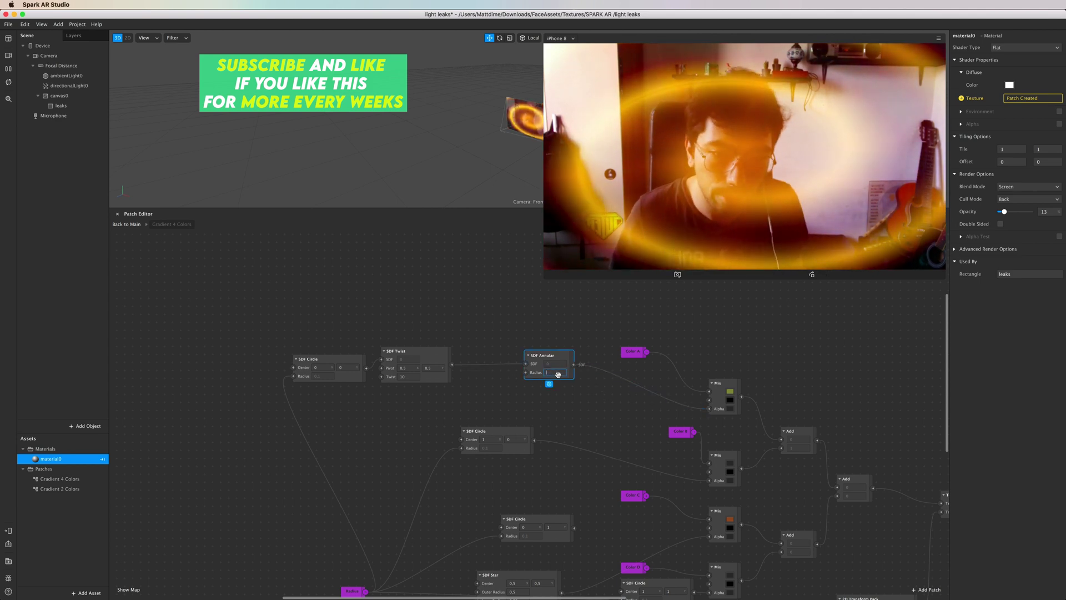
text(0m1)
key(BackSpace)
key(BackSpace)
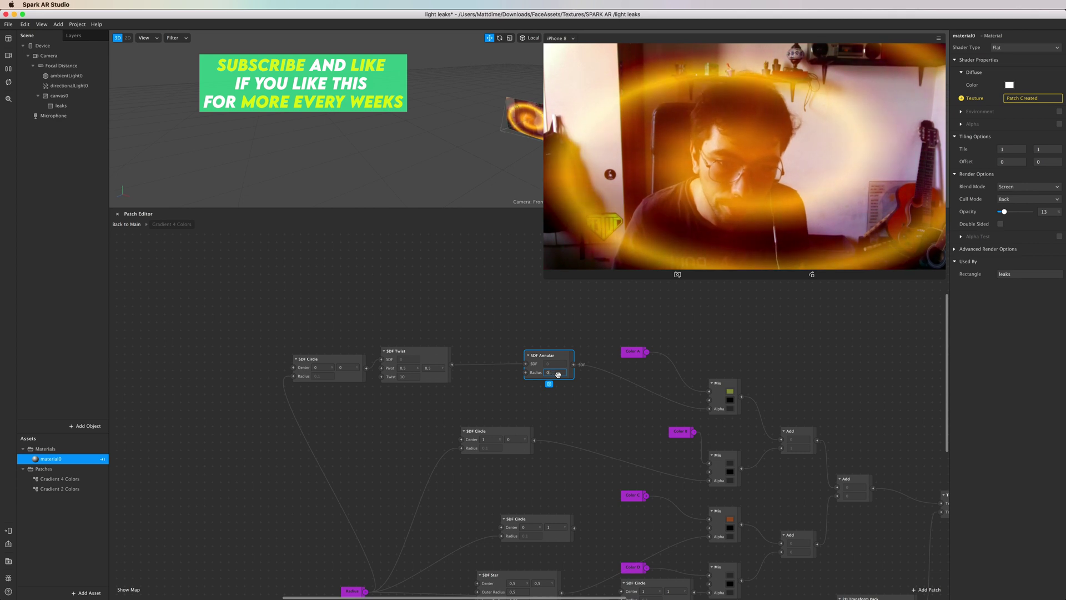
text(.1)
key(Return)
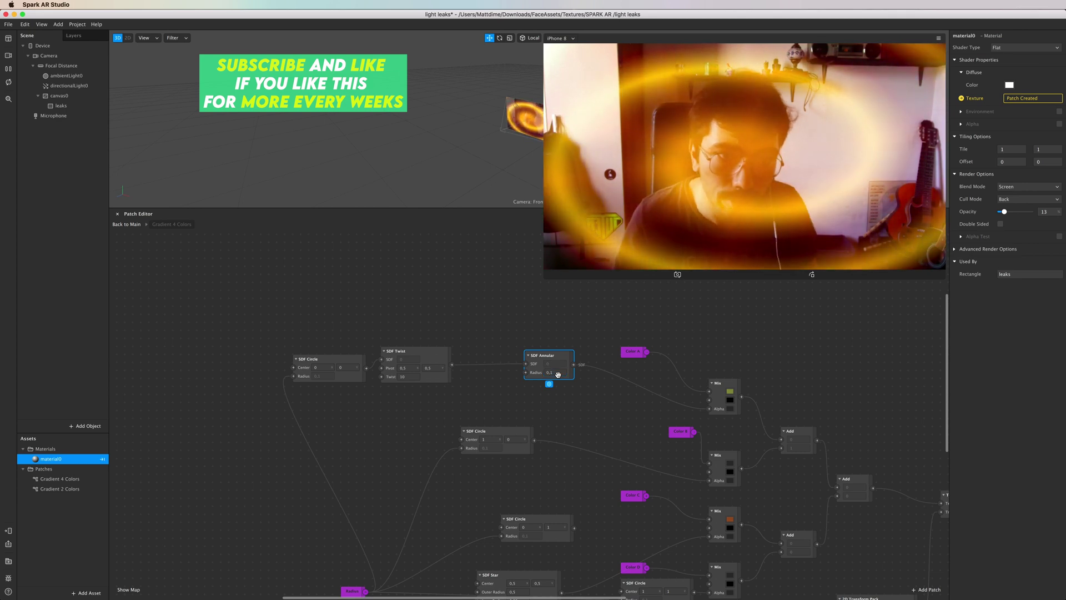
Raise the SDF Annular radius to 0.9, and finally to 1
click(558, 374)
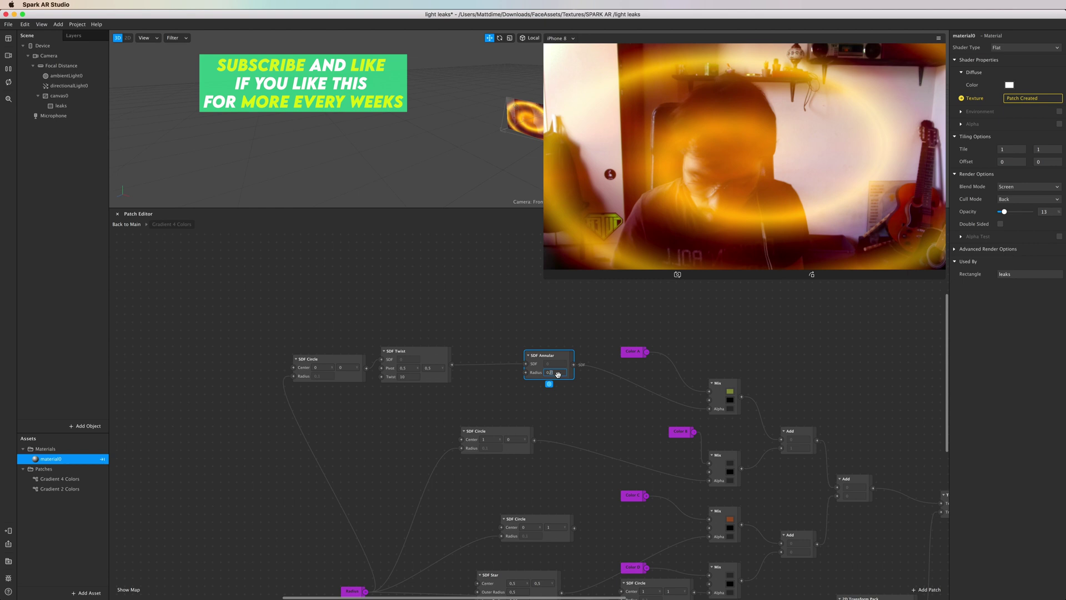
key(BackSpace)
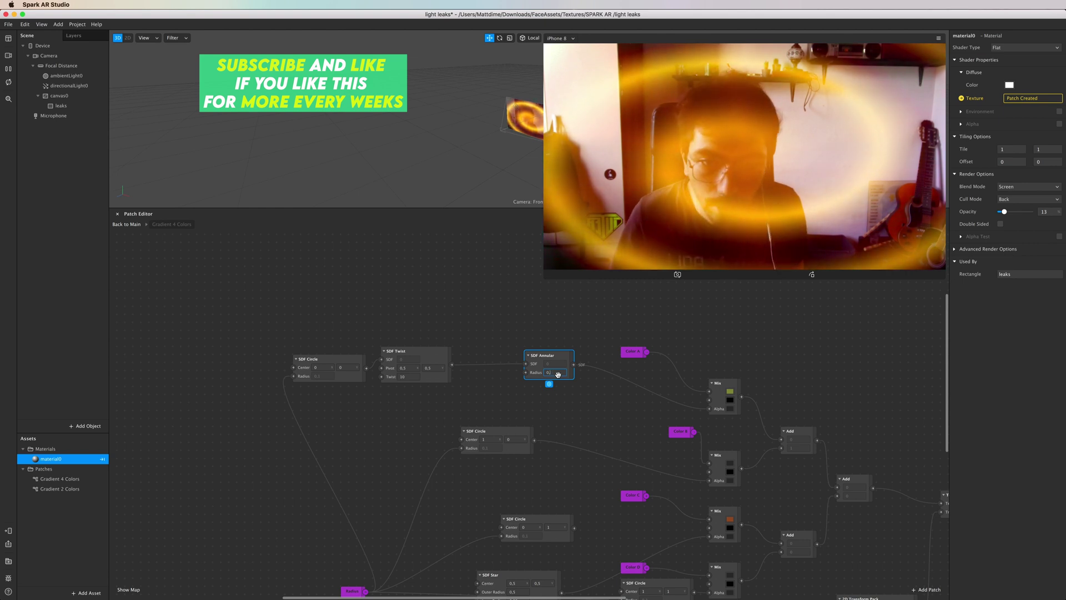
text(9)
click(558, 374)
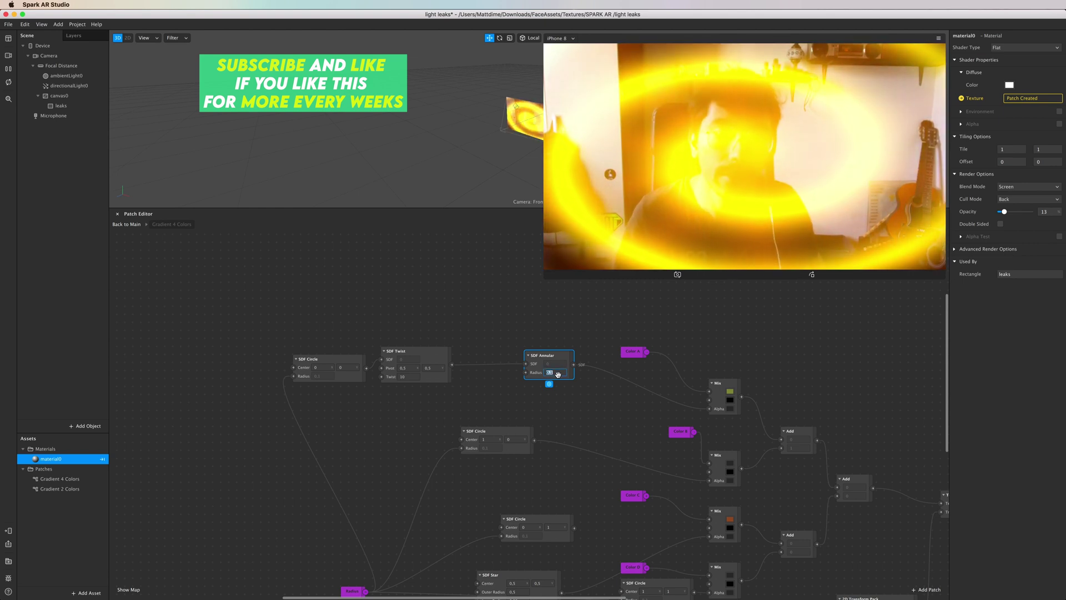
text(1)
key(Return)
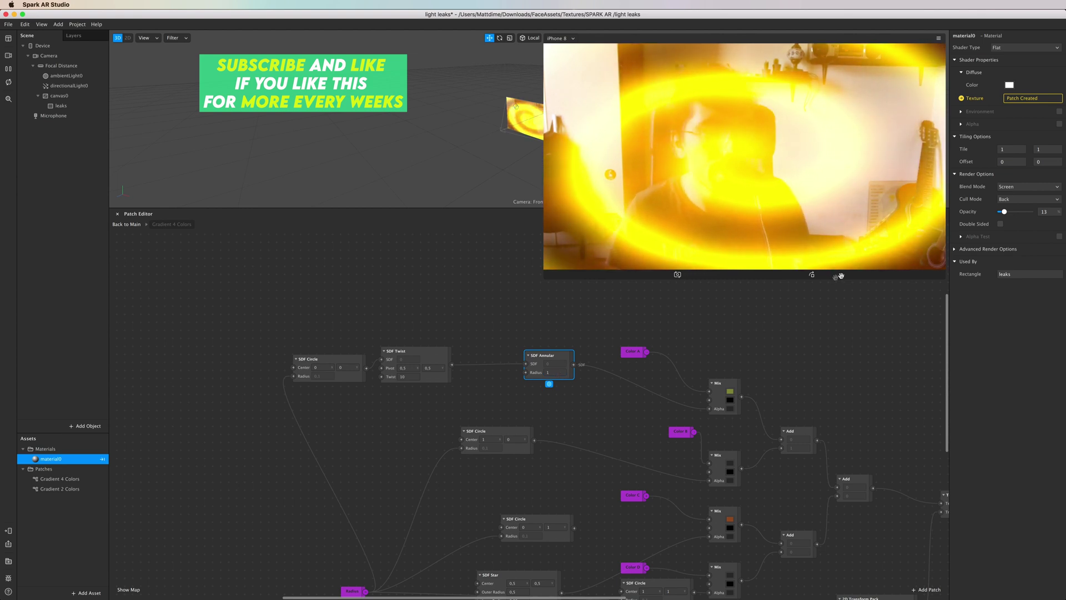
Change the material's blend mode to Alpha and raise its opacity to 100
drag(1002, 211, 1003, 212)
click(1010, 187)
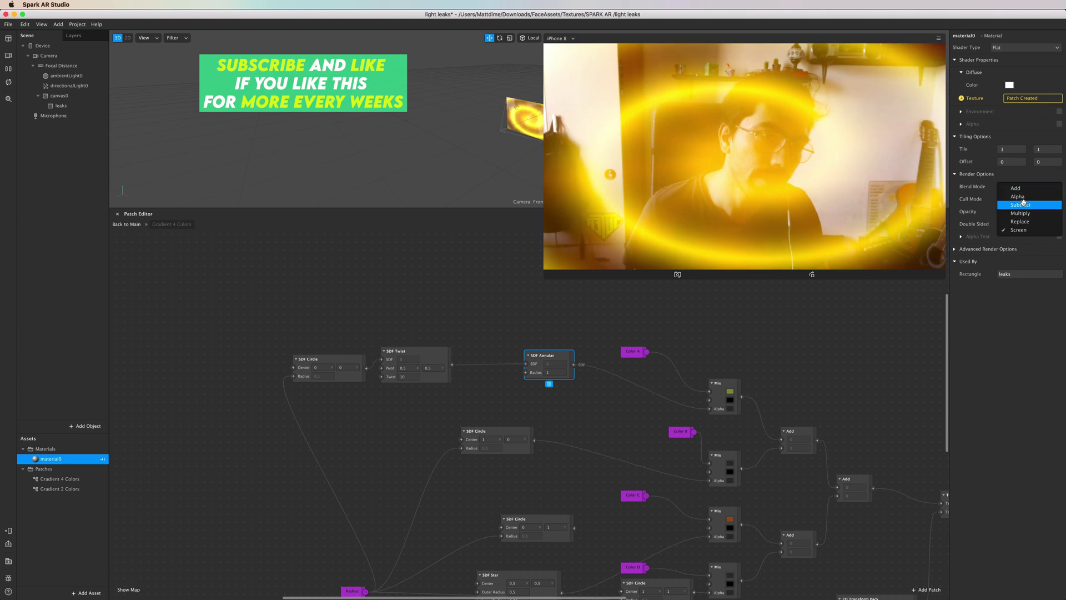
click(1020, 190)
drag(1003, 211, 1063, 202)
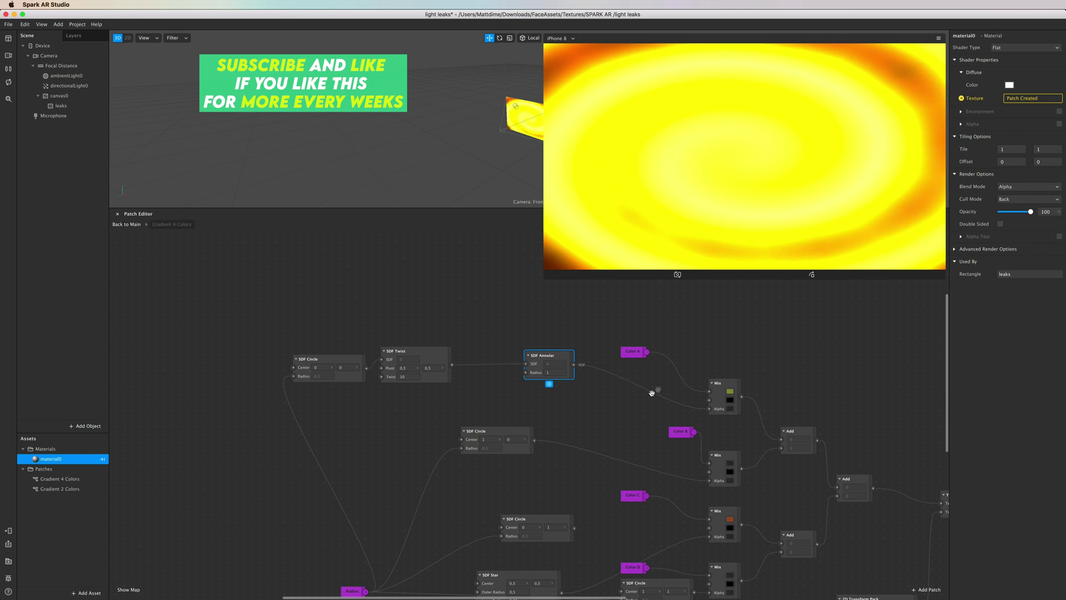
Try feeding SDF Twist directly into the Color A Mix's Alpha, and restore the SDF Annular connection
drag(525, 364, 715, 411)
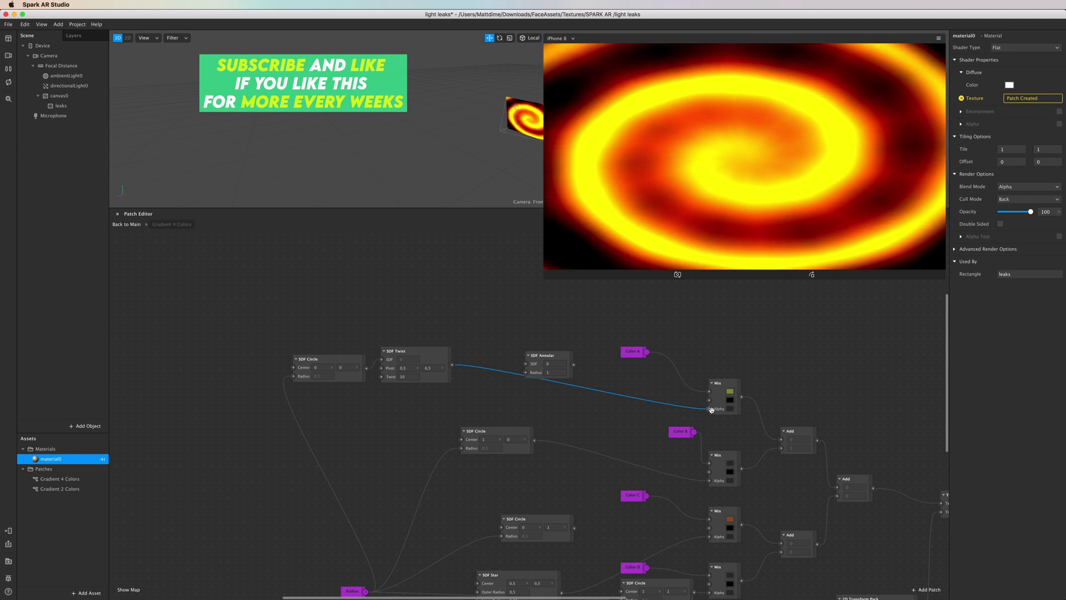
mouse_move(710, 409)
mouse_down()
mouse_move(526, 365)
mouse_move(588, 369)
mouse_move(708, 410)
mouse_up()
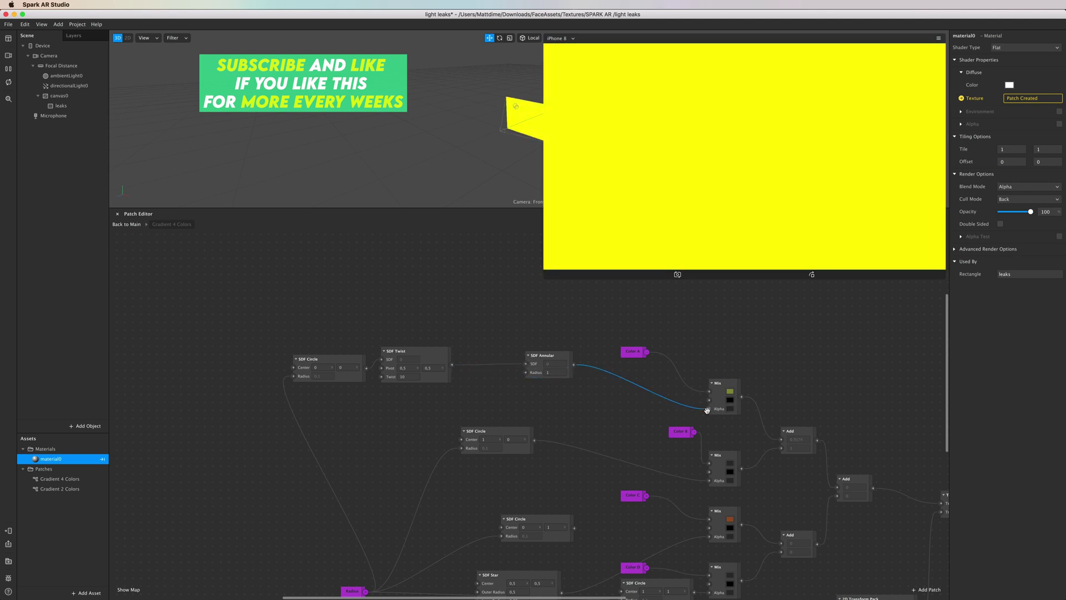
Set the SDF Annular radius to 0.001
click(549, 372)
text(0,001)
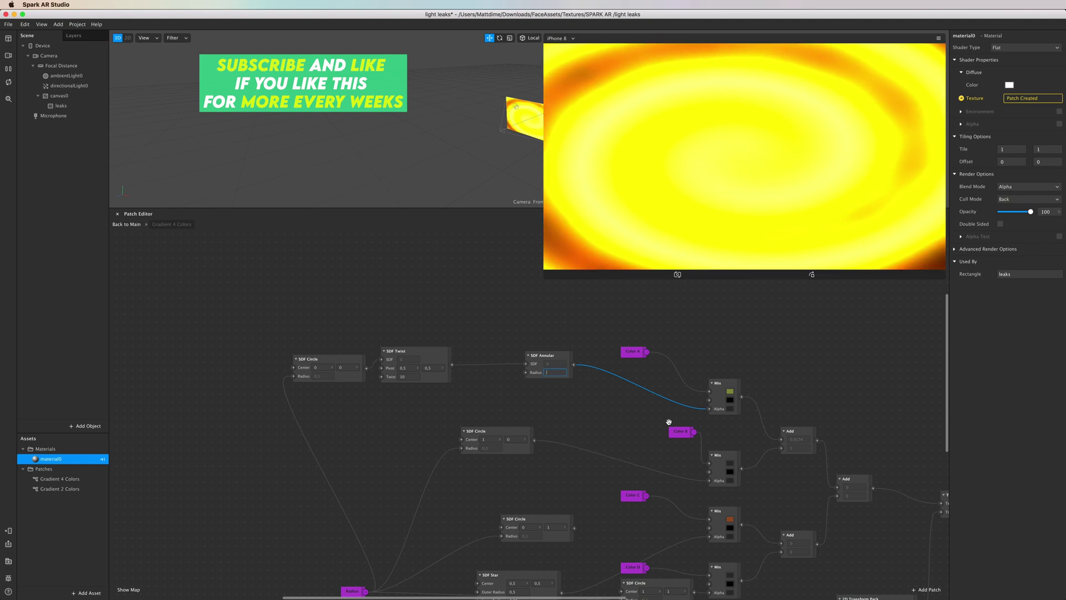
key(Return)
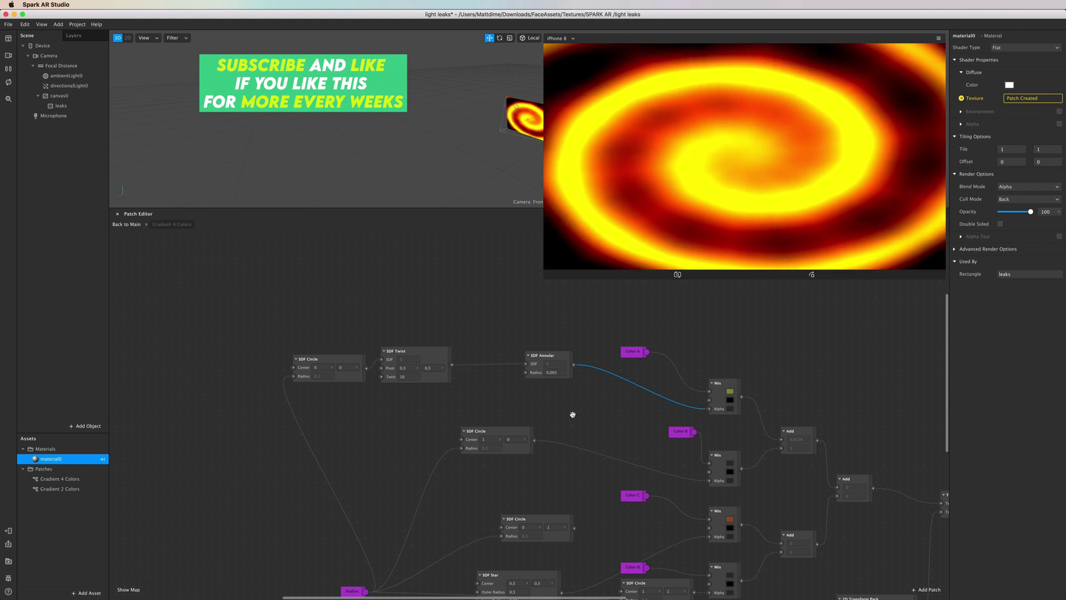
Add an SDF Complement patch fed by SDF Twist and connect its output to the Color A Mix's Alpha
drag(463, 326, 470, 300)
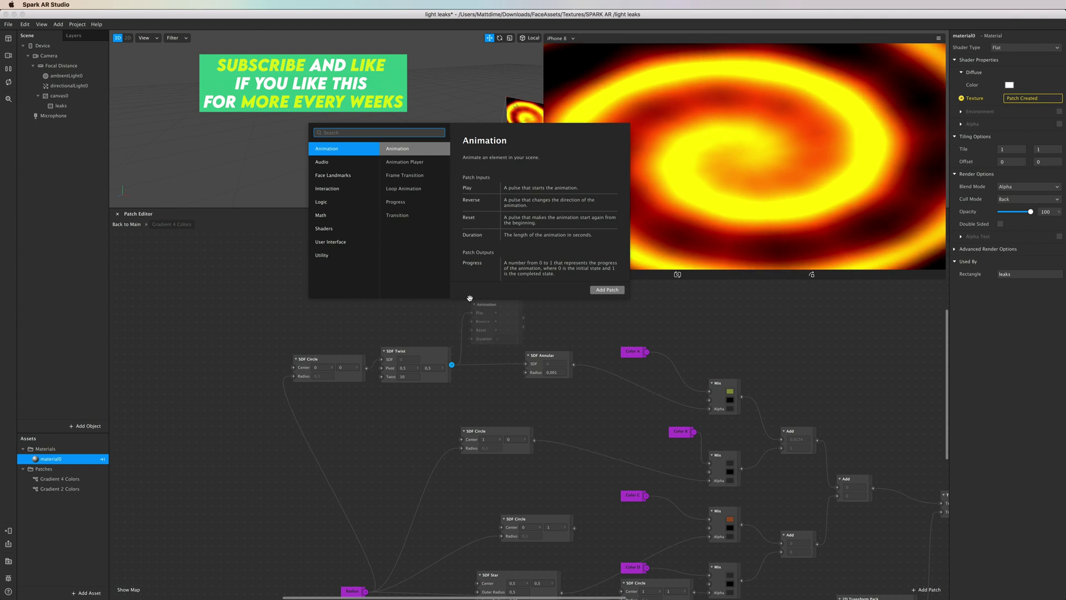
text(sdf ann)
key(BackSpace)
key(BackSpace)
key(BackSpace)
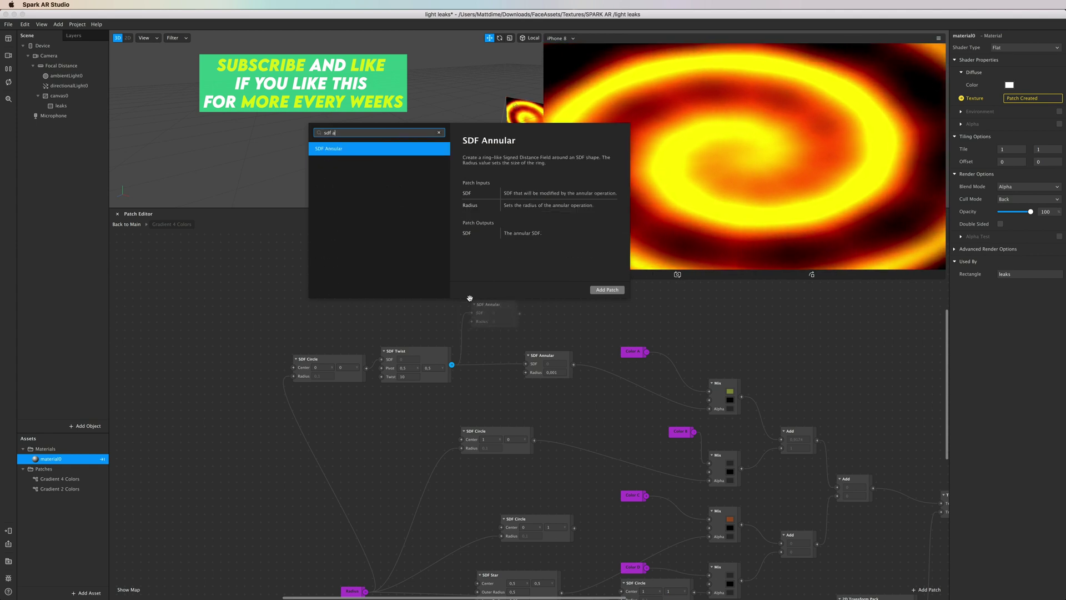
text(compl)
key(Return)
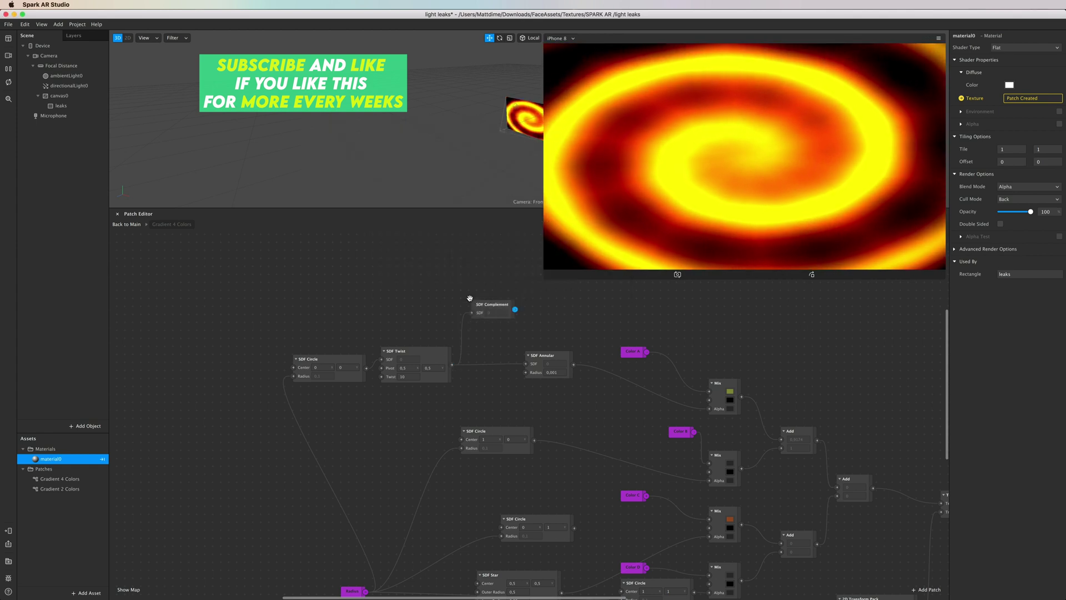
drag(515, 309, 709, 409)
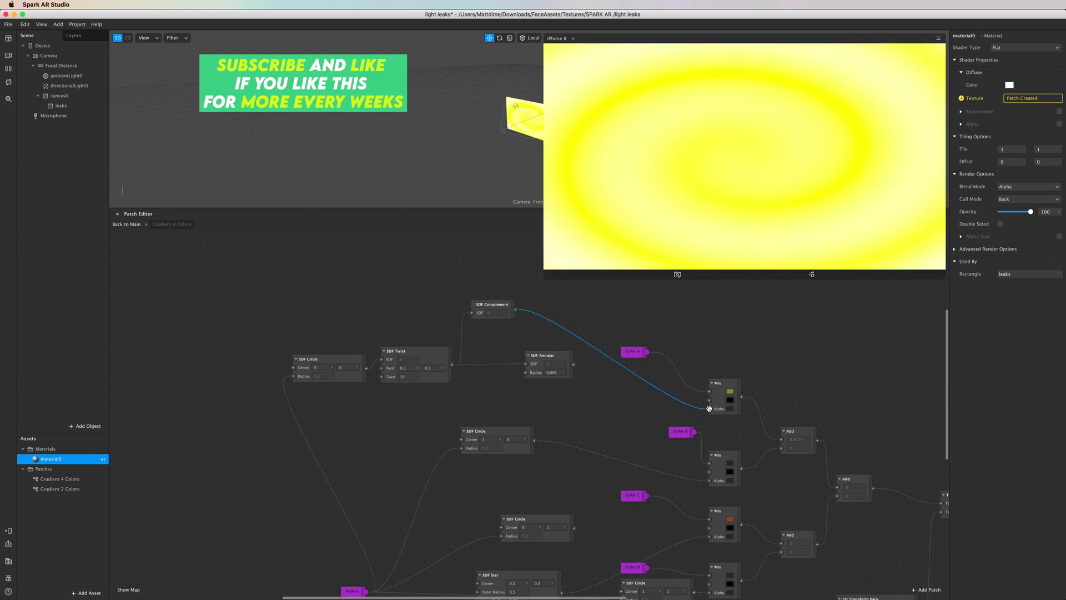
Delete the SDF Annular patch and shift SDF Complement slightly closer to the SDF Twist row
click(542, 357)
key(Delete)
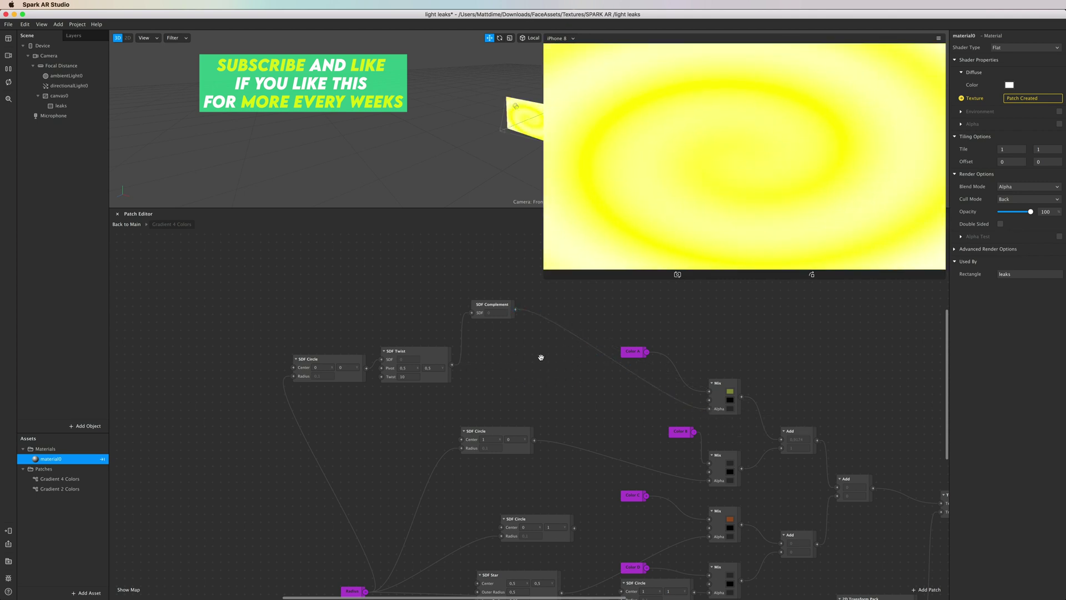
drag(509, 306, 515, 320)
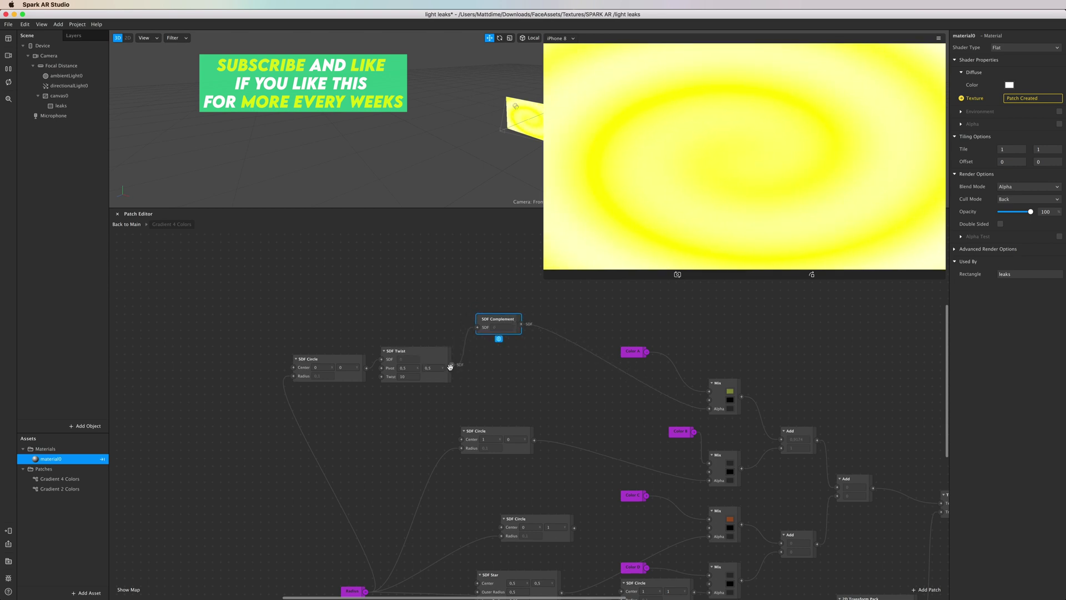
drag(463, 366, 407, 378)
click(404, 377)
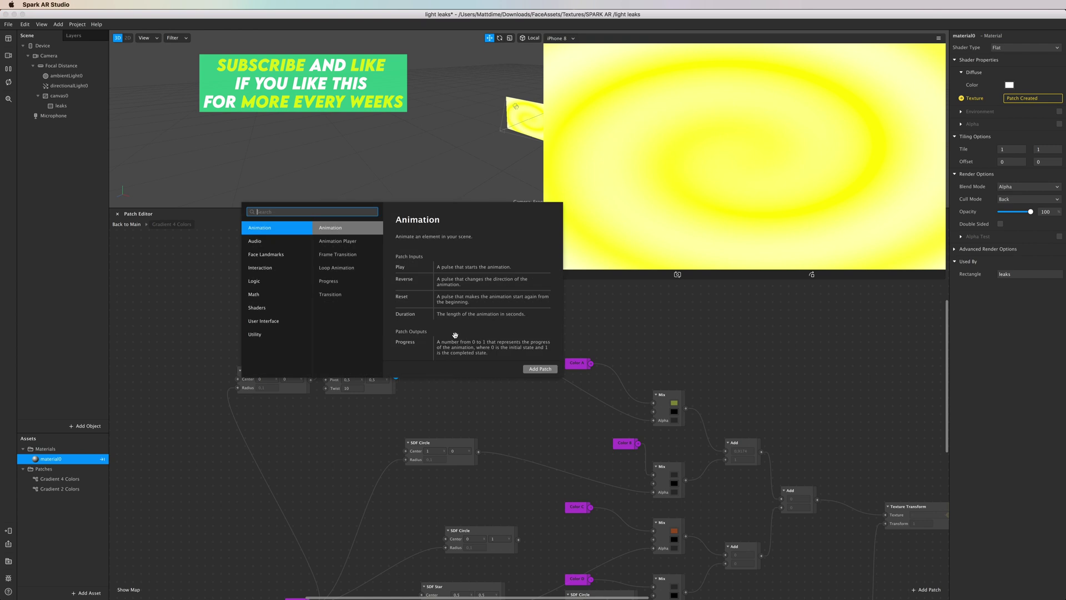
click(467, 406)
Replace the SDF Complement patch with an SDF Repeat patch fed by SDF Twist
click(455, 335)
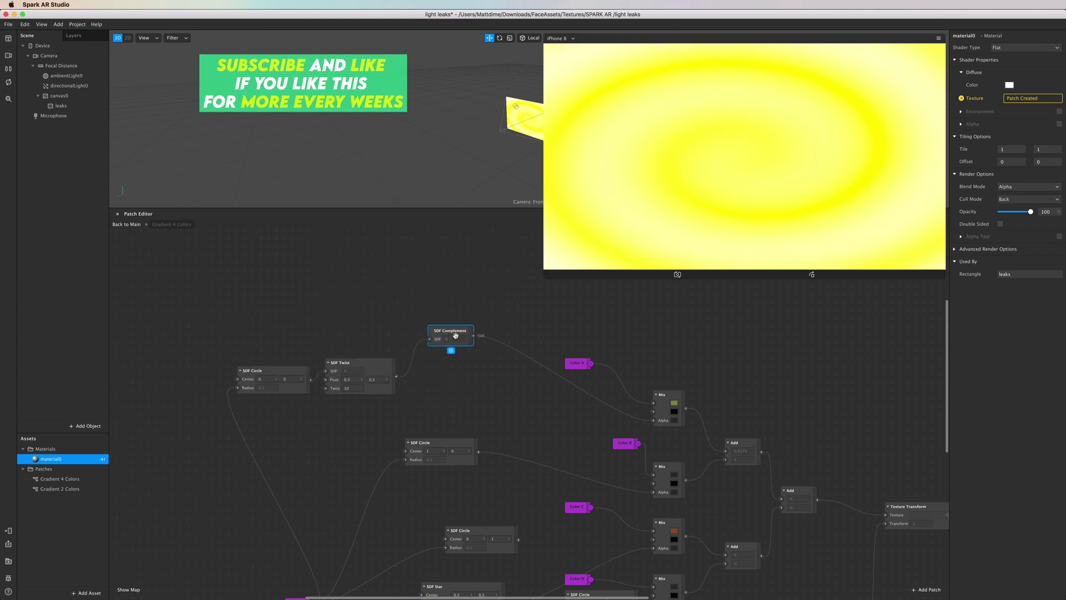
key(BackSpace)
right_click(464, 387)
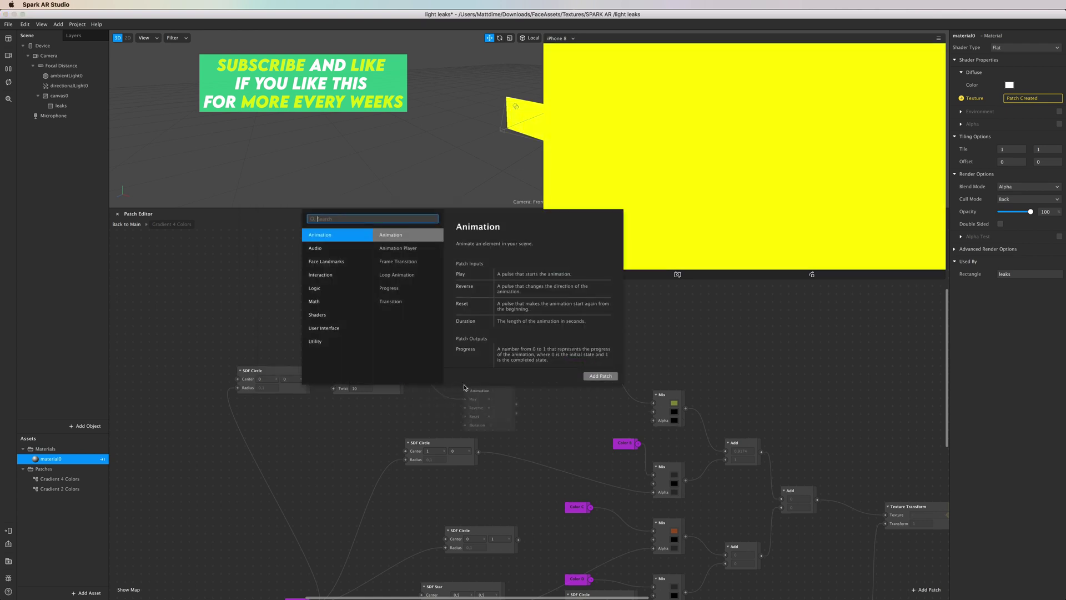
text(sdf)
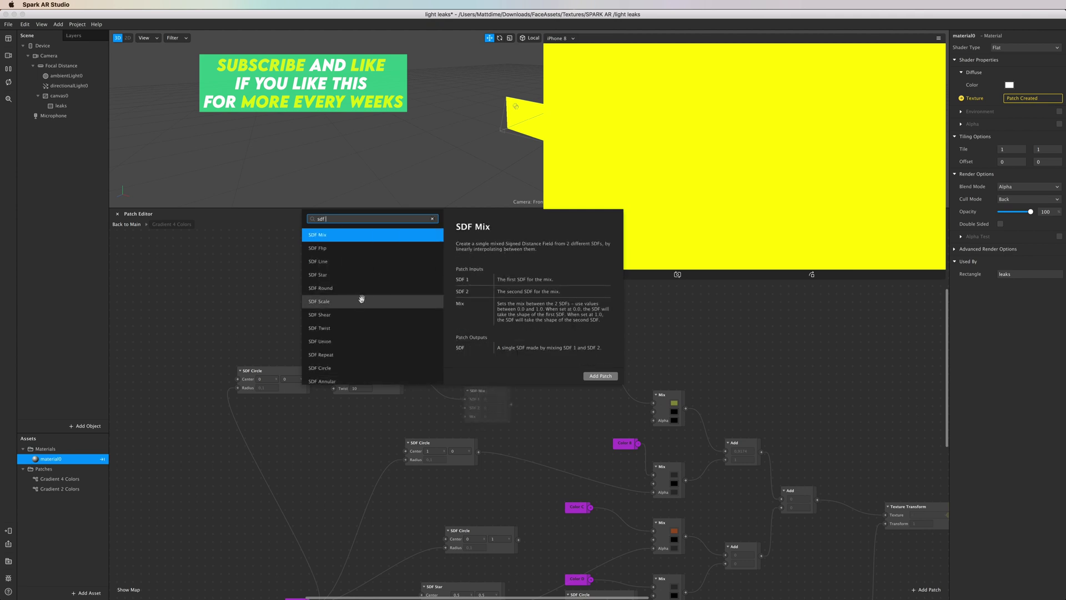
scroll(358, 314, down, 2)
scroll(360, 326, down, 4)
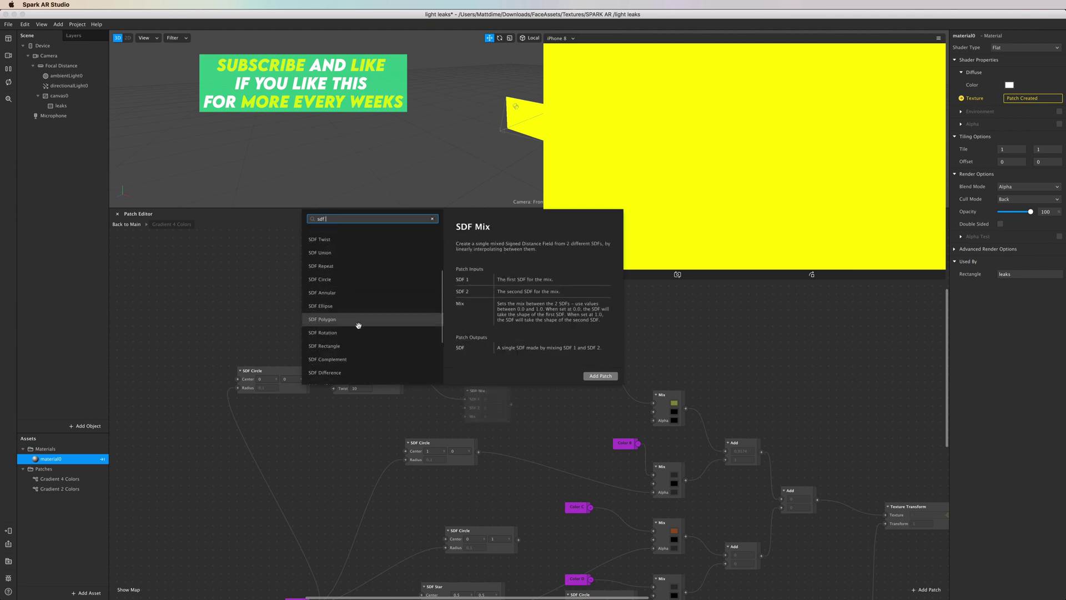
scroll(361, 327, down, 5)
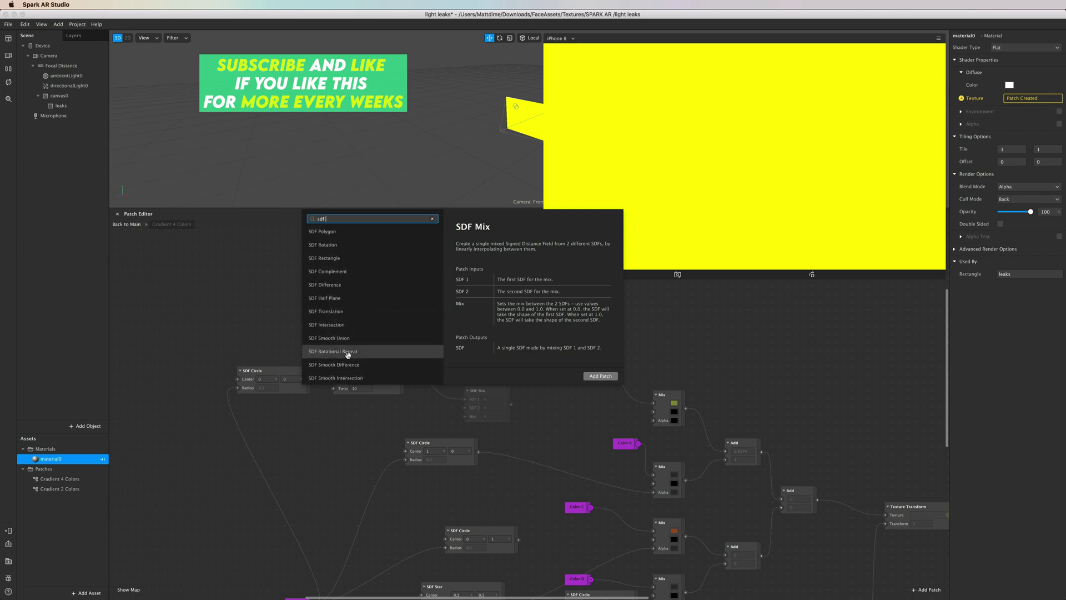
scroll(349, 355, down, 1)
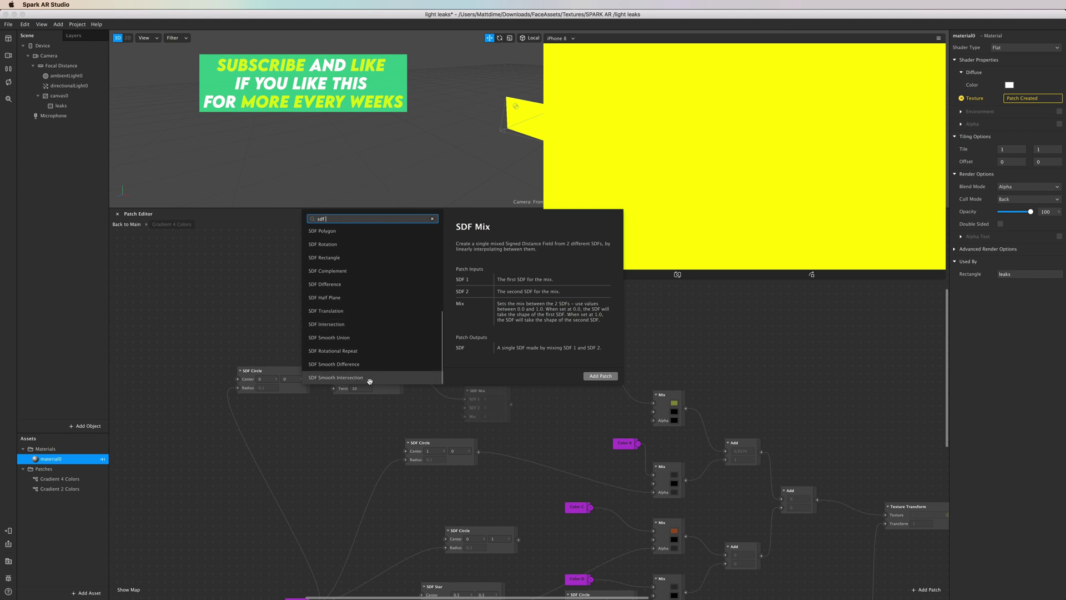
scroll(355, 355, up, 8)
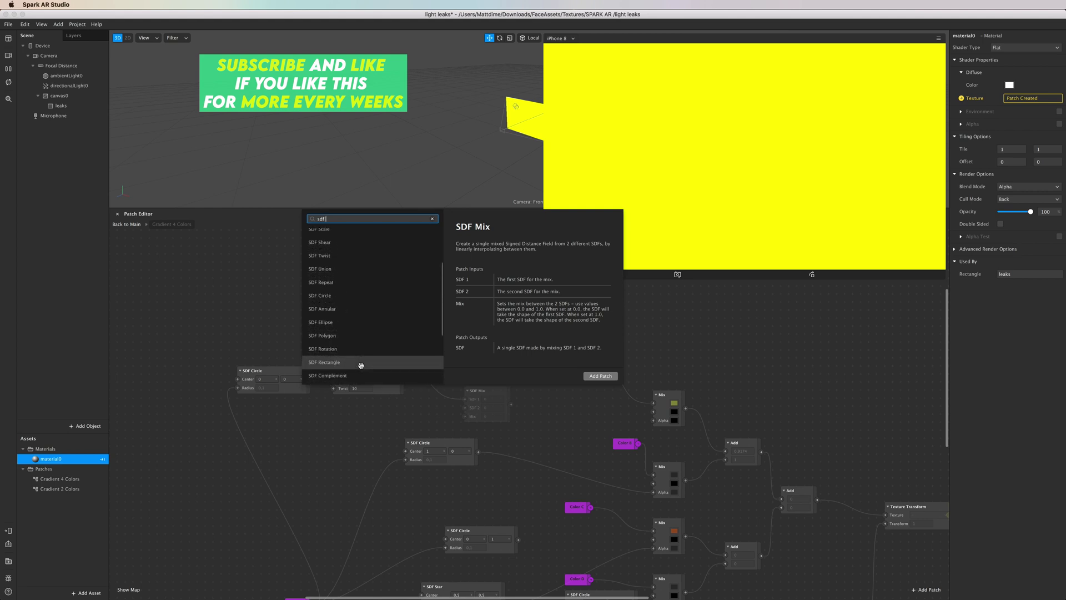
click(334, 284)
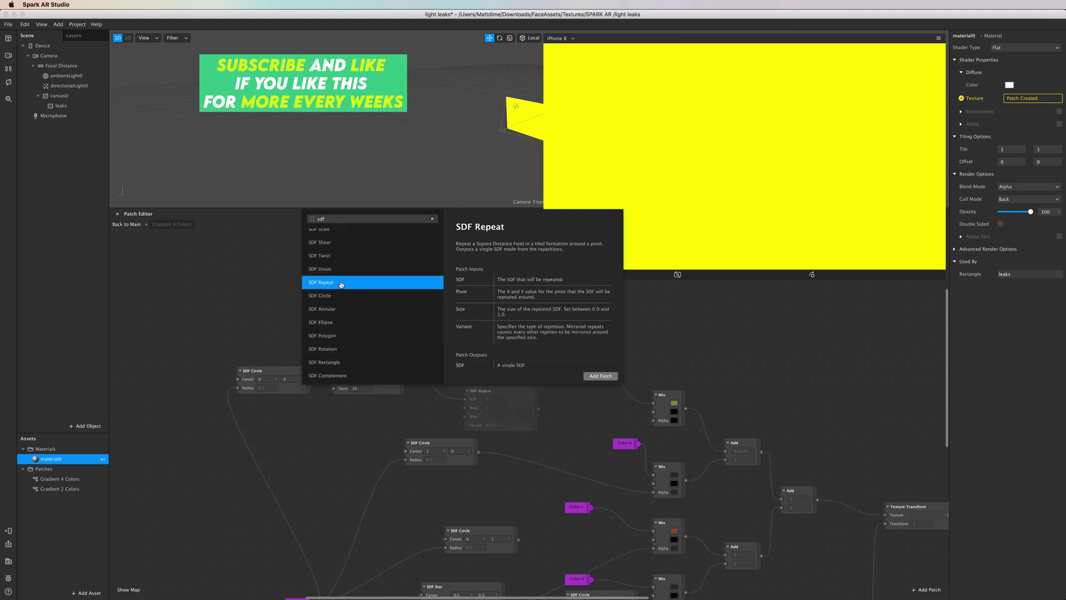
double_click(342, 285)
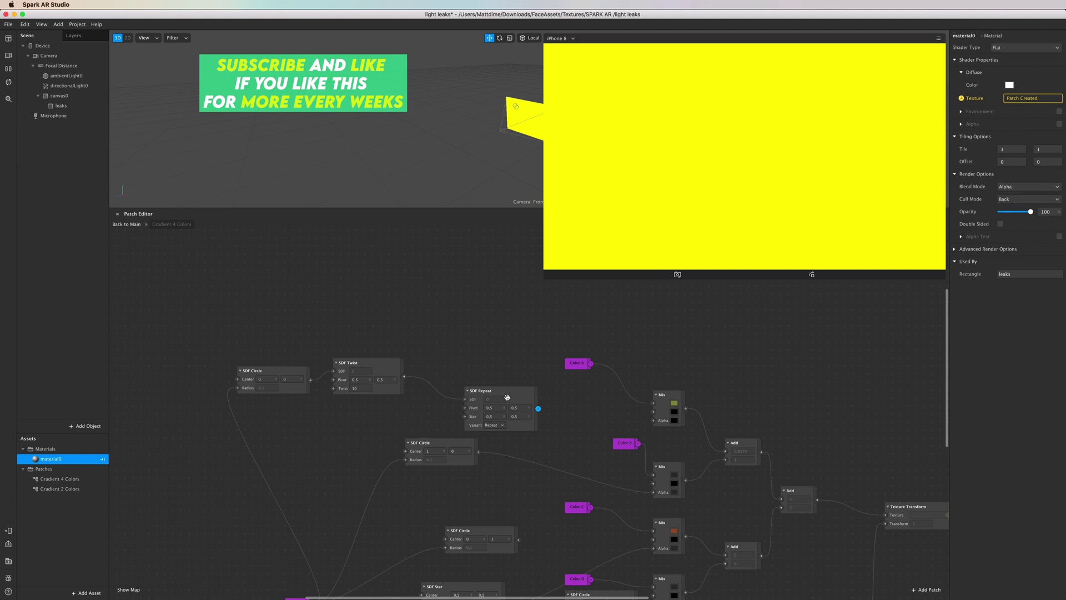
Connect the SDF Repeat output to the Alpha of the Color A Mix patch
key(Delete)
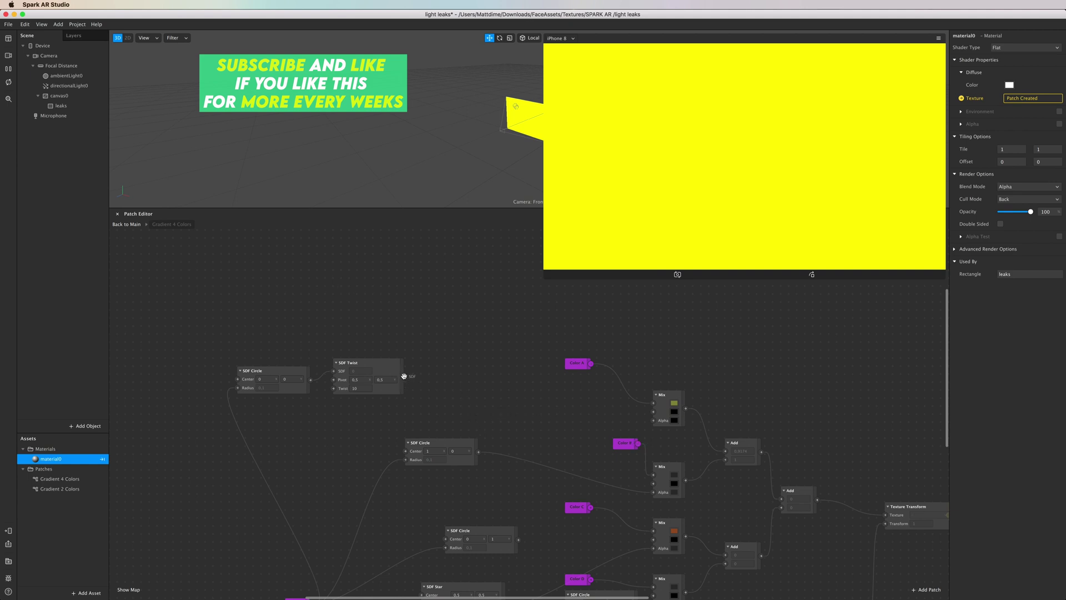
key(super+z)
drag(537, 409, 654, 421)
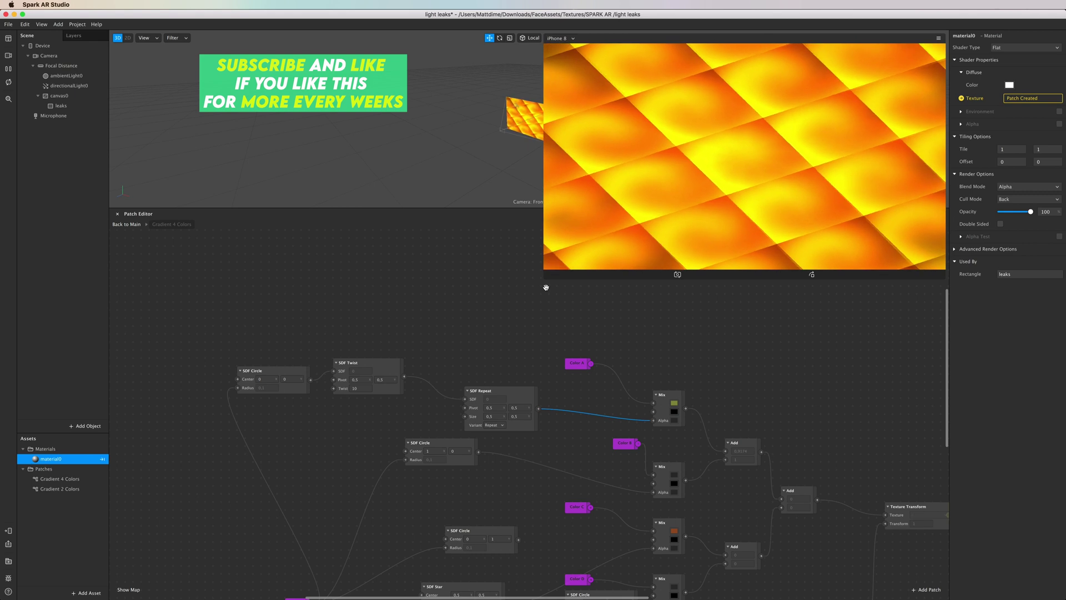
click(499, 305)
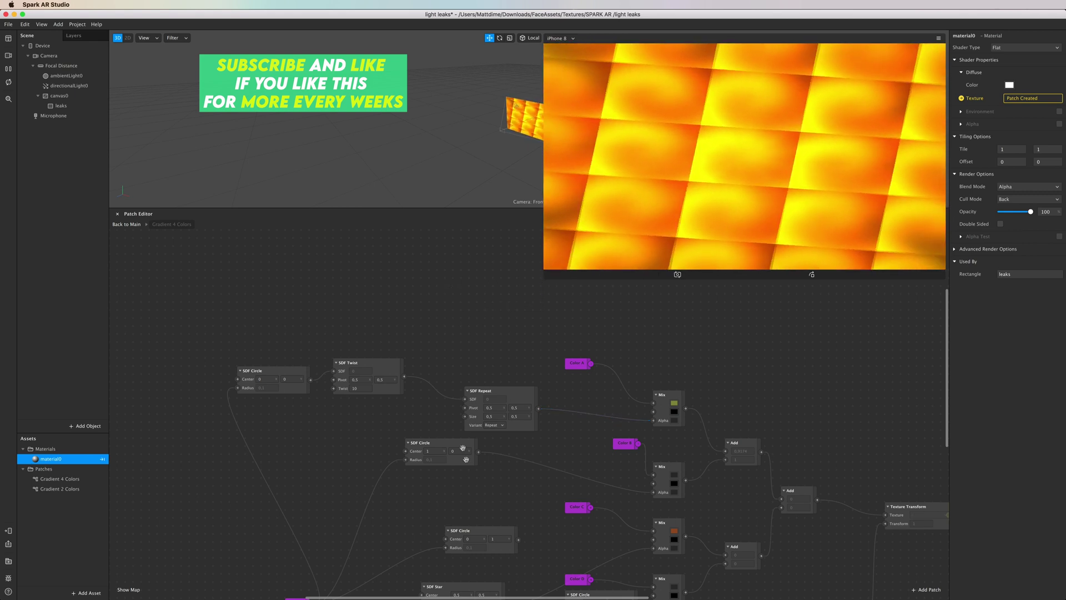
Set the SDF Repeat patch's variant to Mirror XY and its X size to 0
drag(503, 411, 499, 415)
click(491, 429)
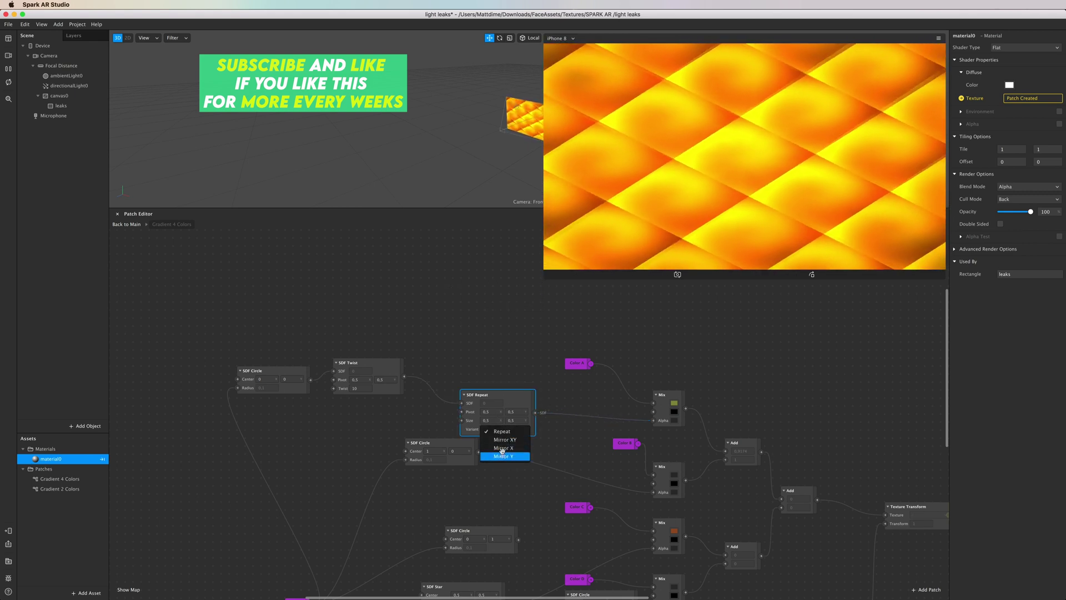
click(503, 440)
drag(495, 400, 478, 352)
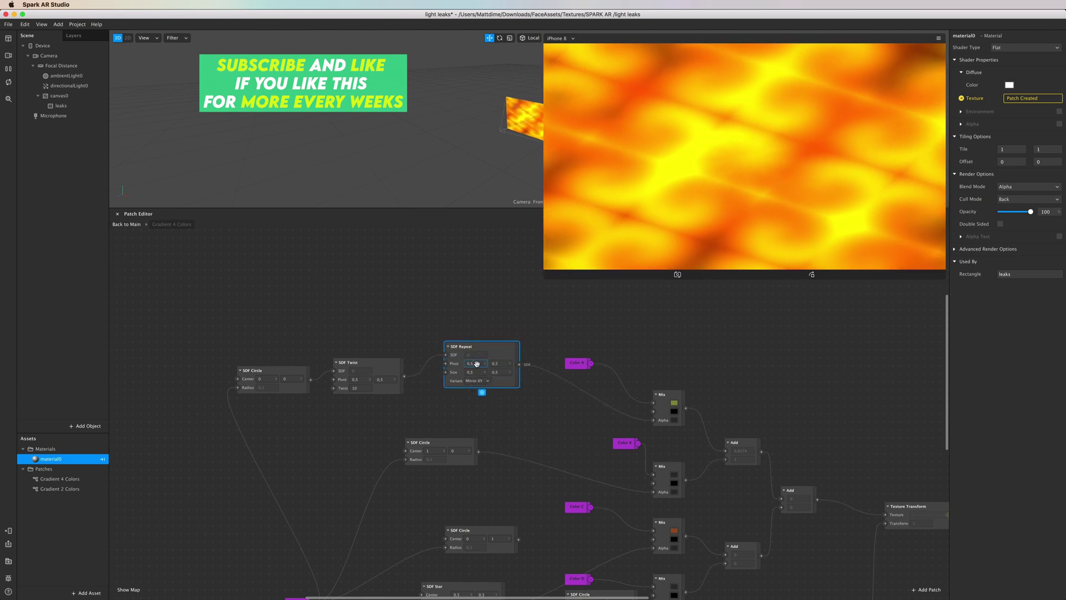
click(473, 372)
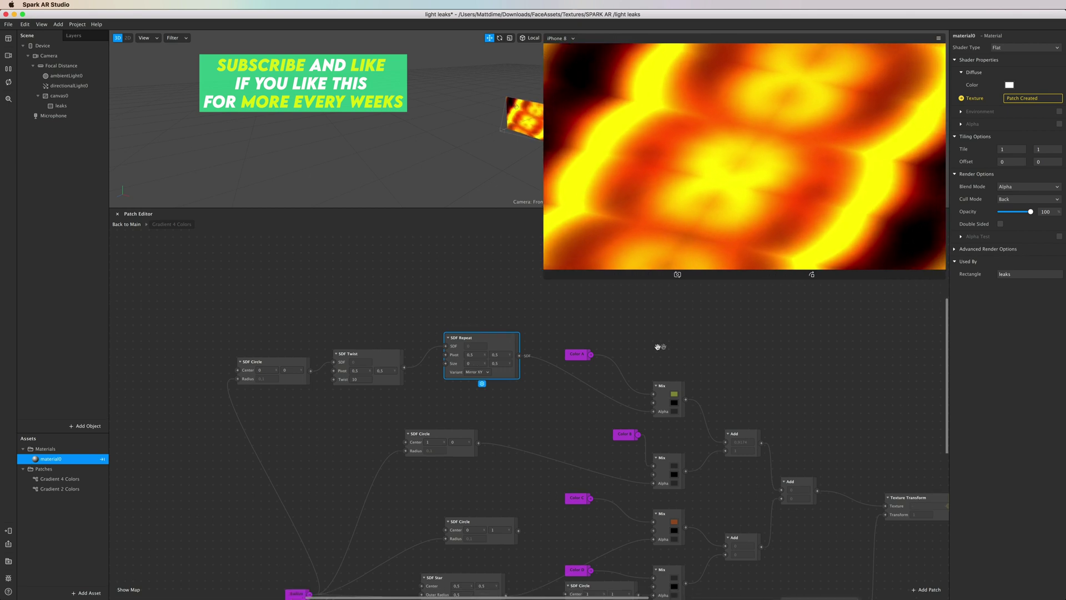
scroll(476, 382, up, 5)
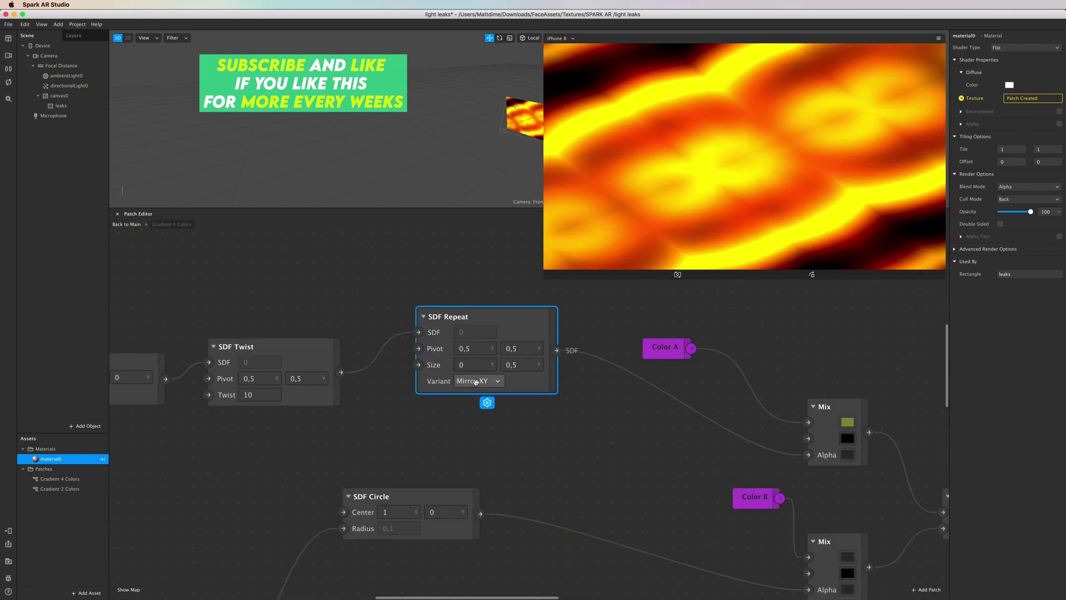
Set the SDF Repeat patch's pivot to 0,1 in X and 0,2 in Y and resize the preview window
click(472, 351)
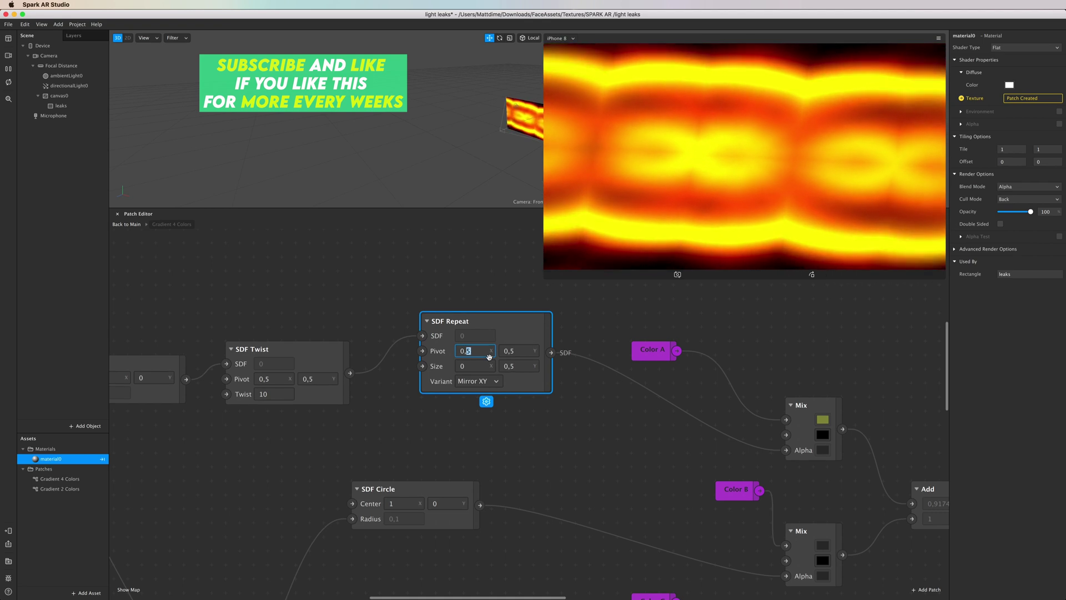
text(0,1)
key(Return)
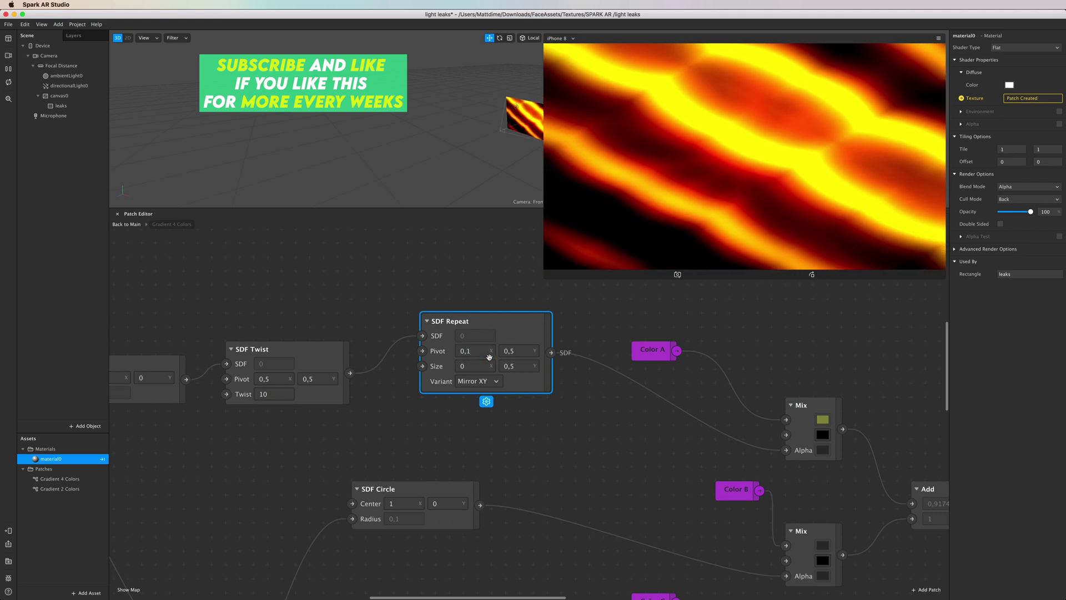
click(538, 281)
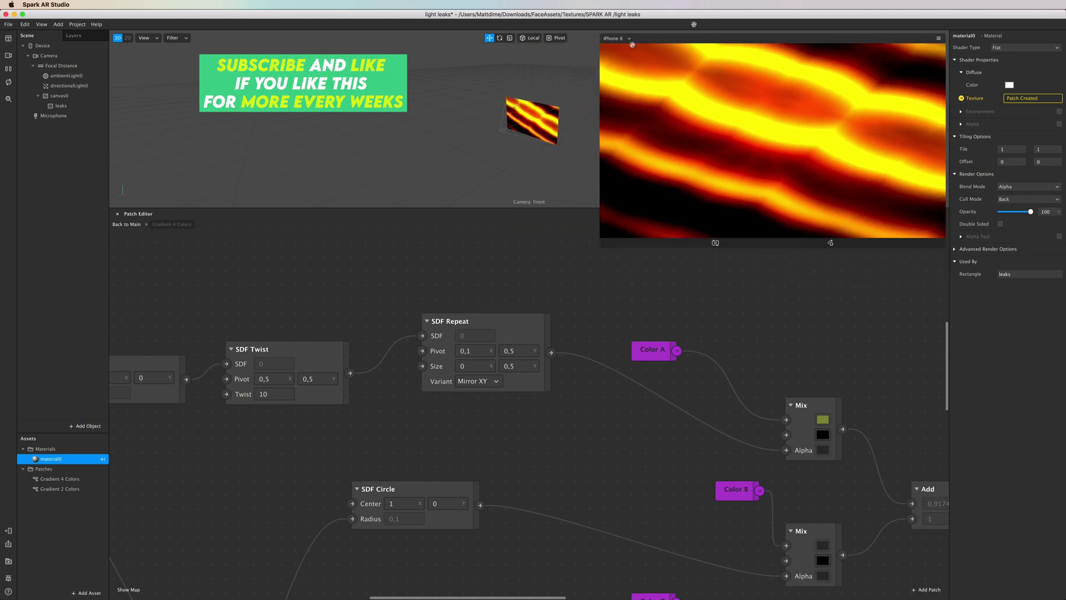
click(519, 351)
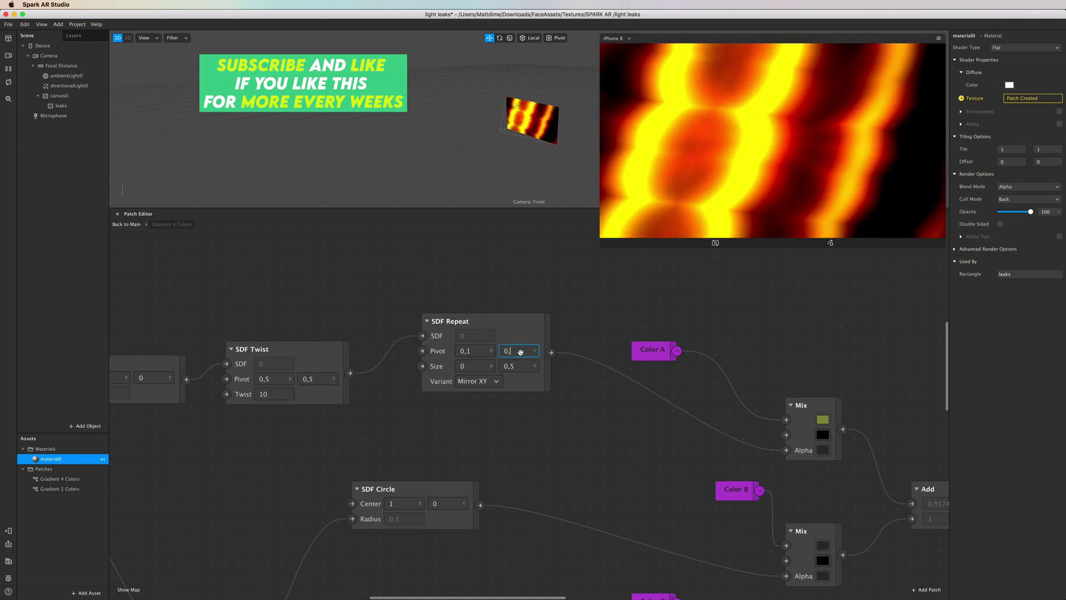
key(Return)
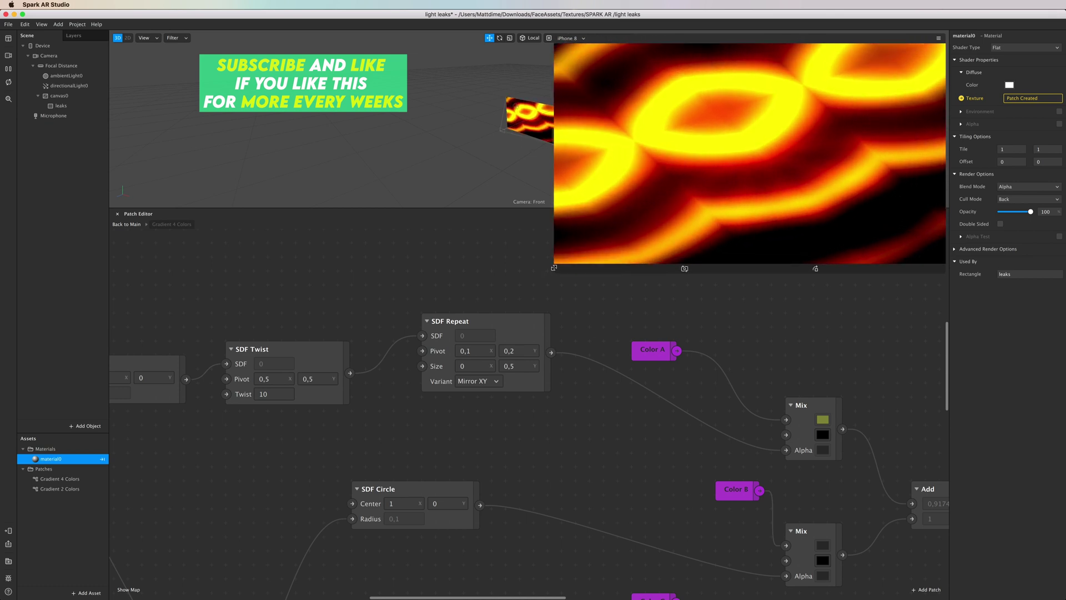
mouse_move(553, 266)
mouse_down()
mouse_move(600, 215)
mouse_move(554, 274)
mouse_up()
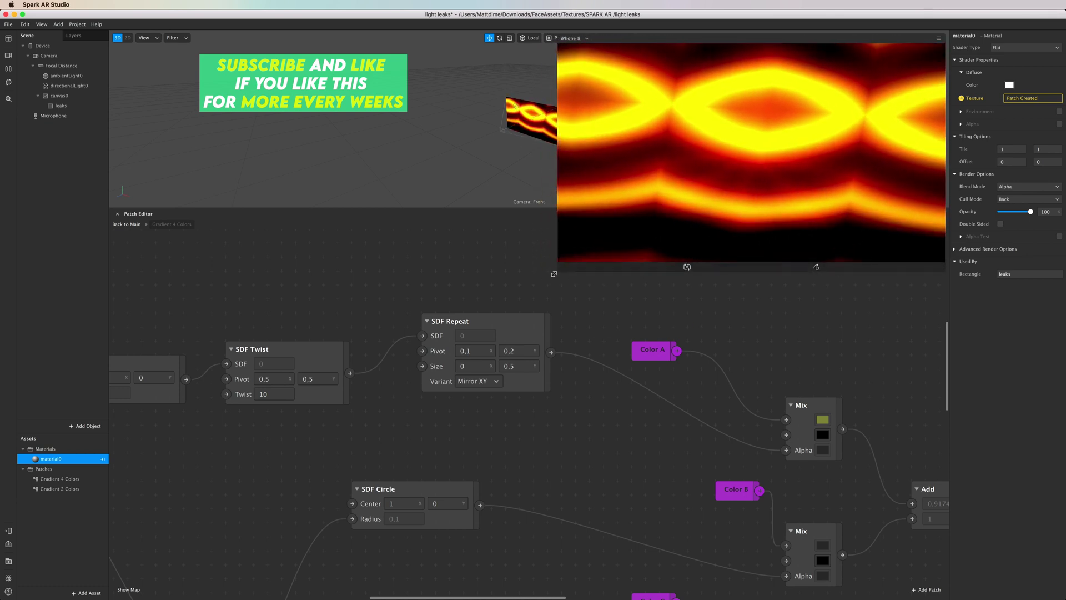
Change the SDF Repeat variant to Repeat and reposition the patch slightly closer to SDF Twist
drag(486, 320, 487, 355)
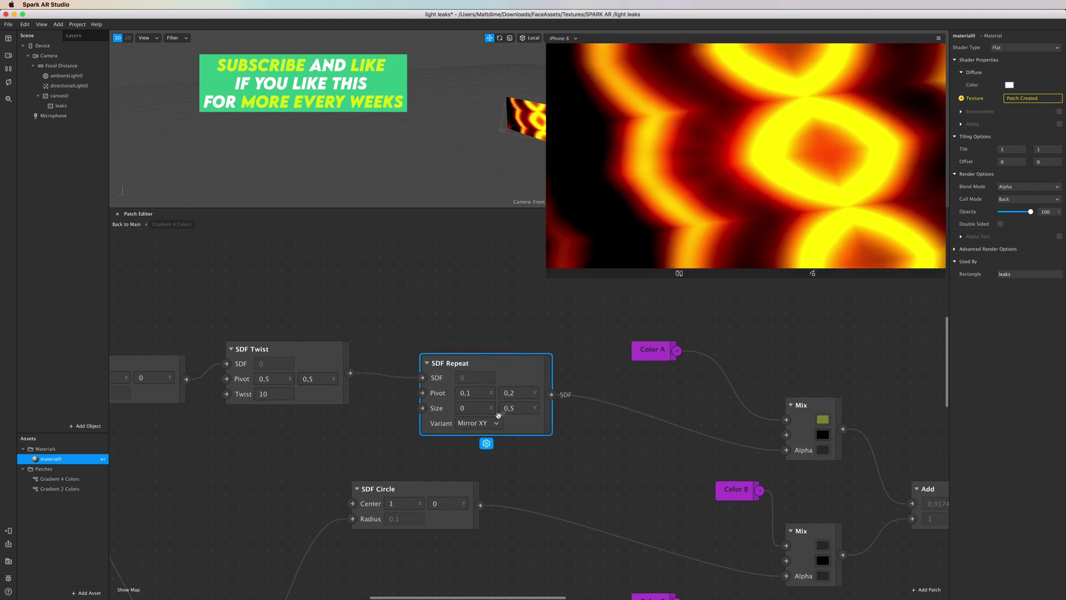
click(478, 423)
click(478, 423)
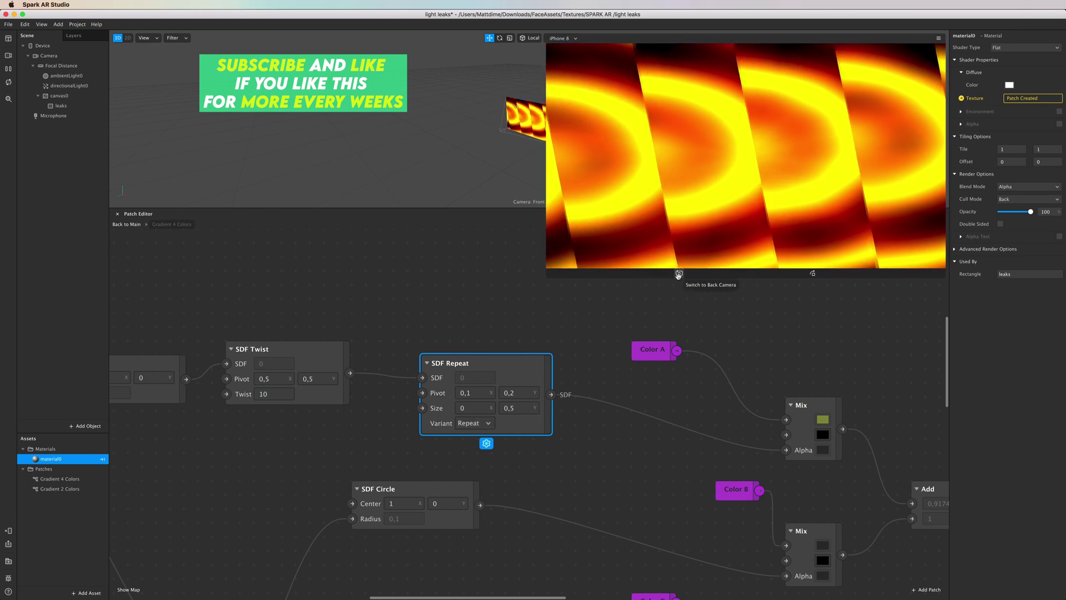
drag(532, 359, 517, 322)
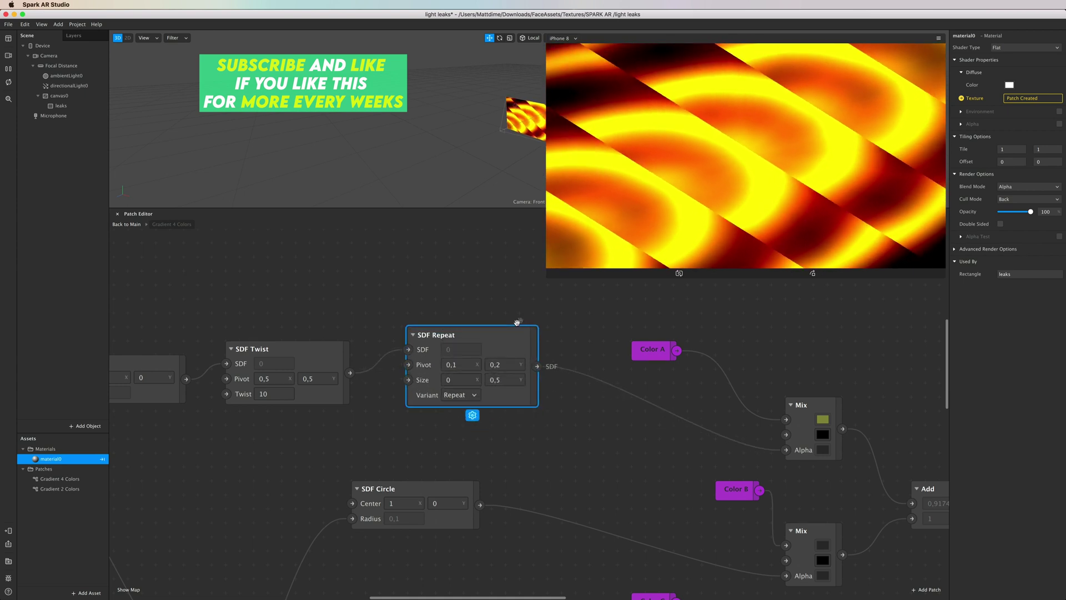
click(273, 393)
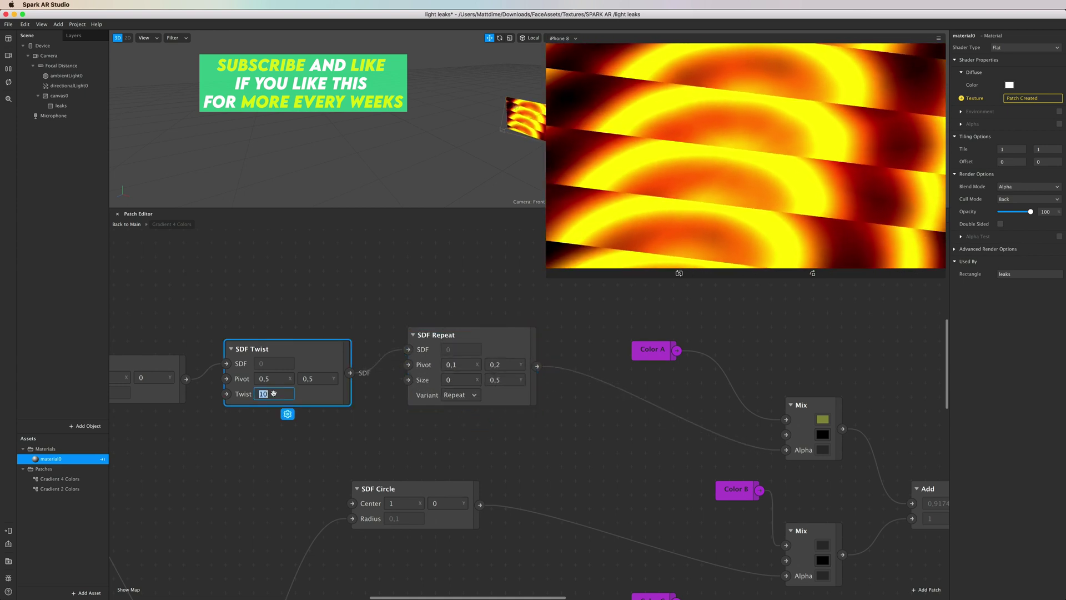
key(Return)
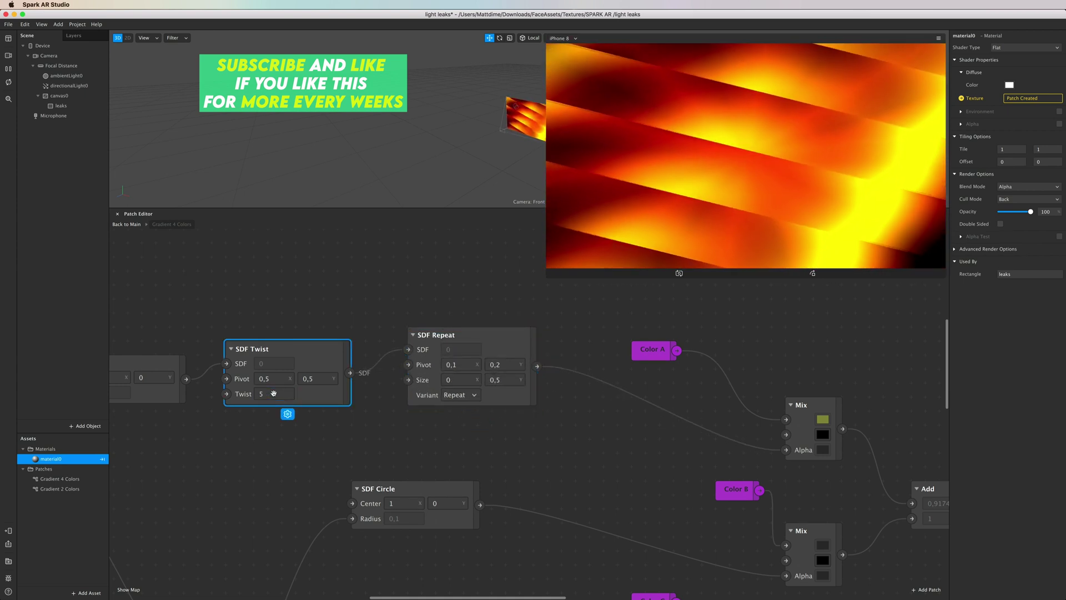
Set the SDF Repeat patch's pivot X to 0,4 and its variant to Mirror XY
double_click(460, 365)
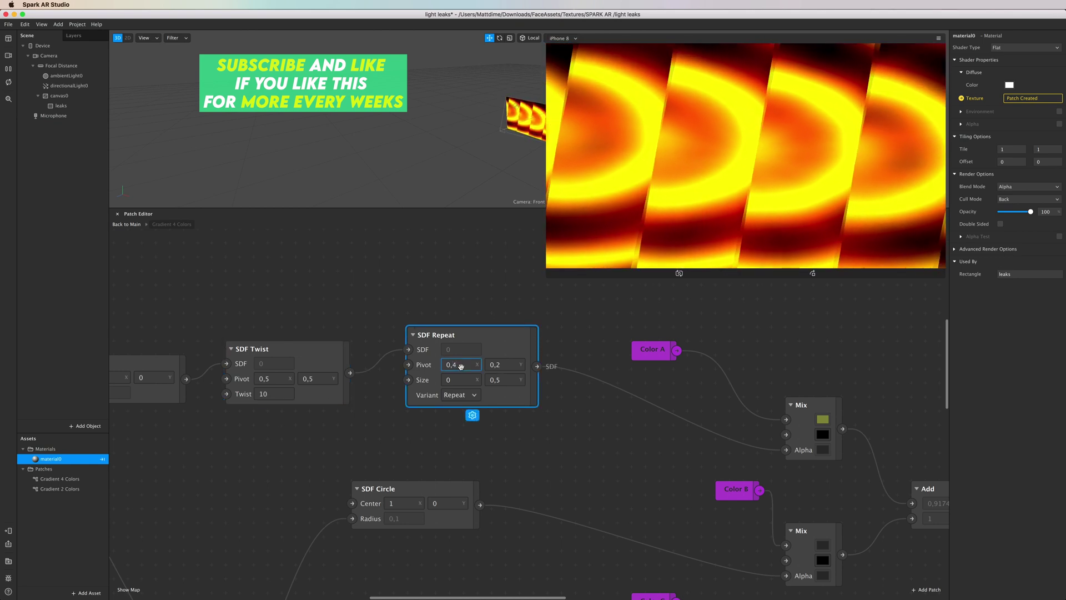
key(Return)
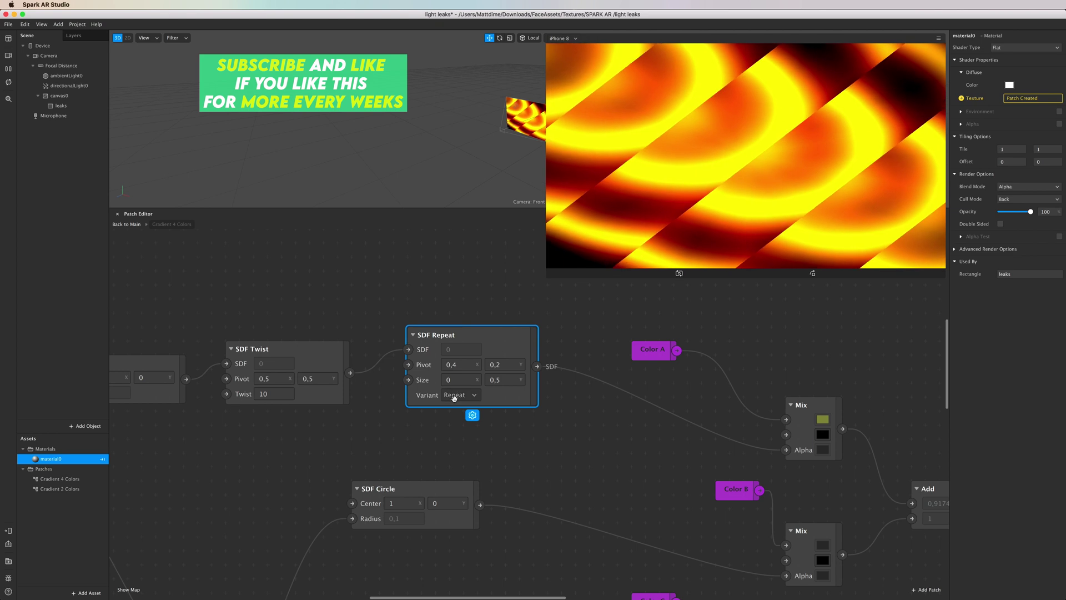
click(457, 394)
click(460, 403)
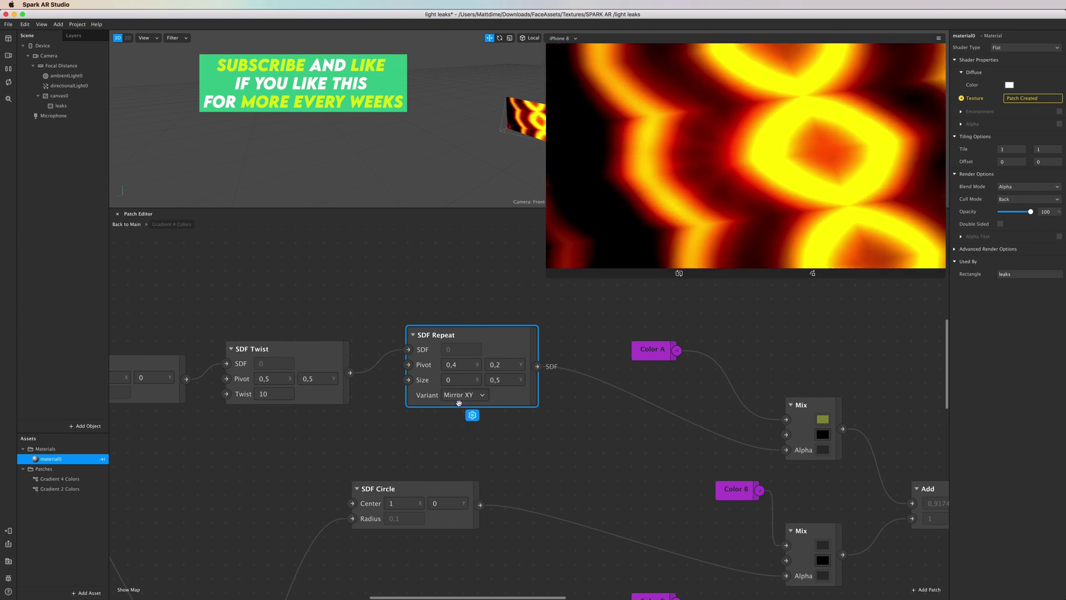
Set material0's blend mode to Add and its opacity to 15, and shrink the preview window
click(1029, 187)
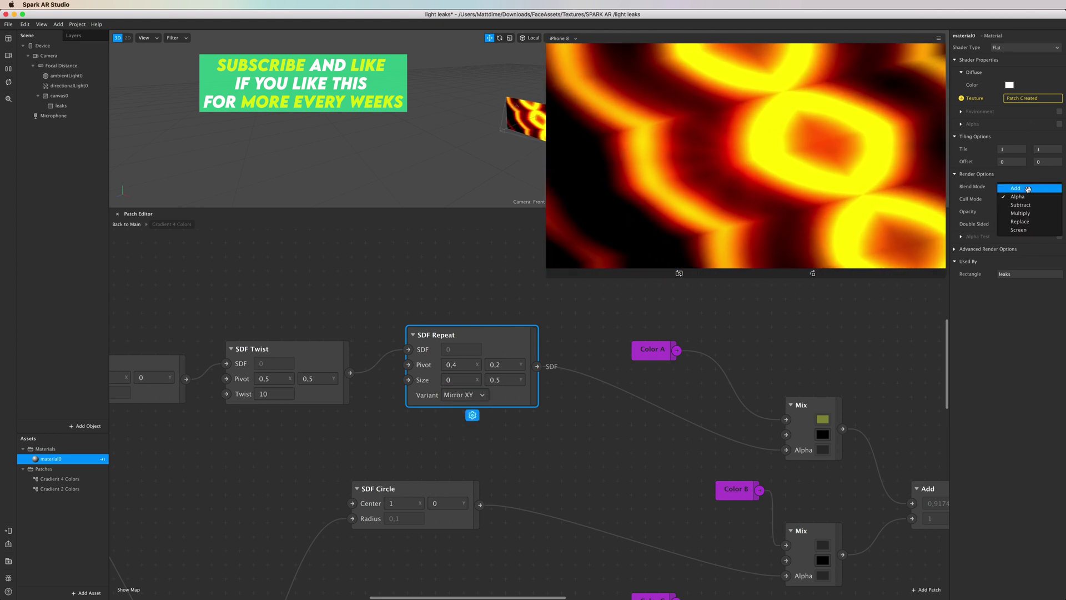
click(1008, 197)
drag(1031, 211, 1008, 213)
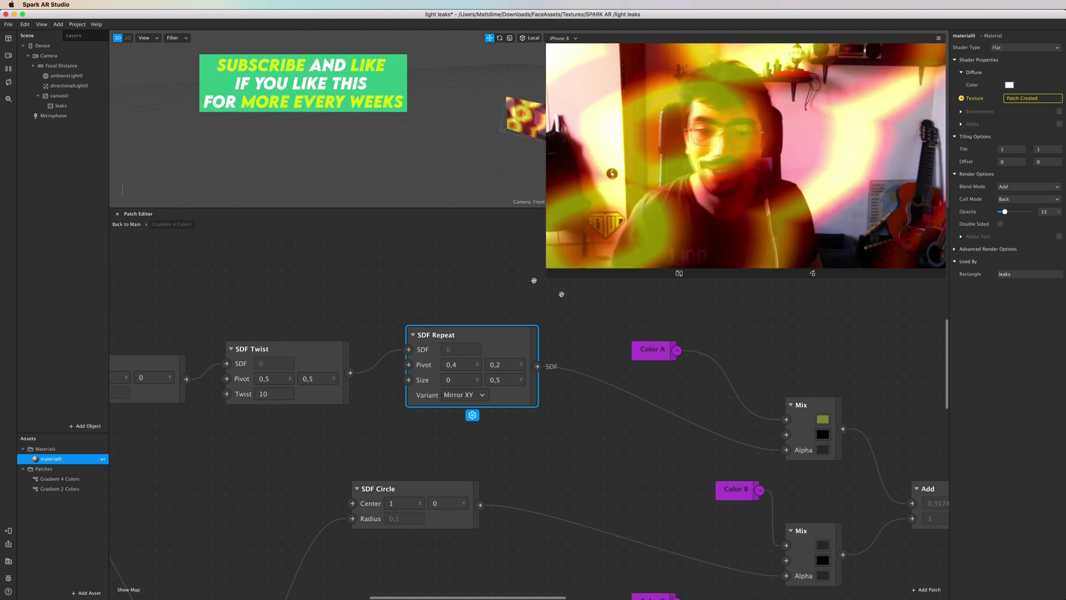
drag(546, 278, 598, 221)
Move the Output patch clear of Texture Transform inside the Gradient 4 Colors group
scroll(424, 278, down, 1)
scroll(424, 278, down, 5)
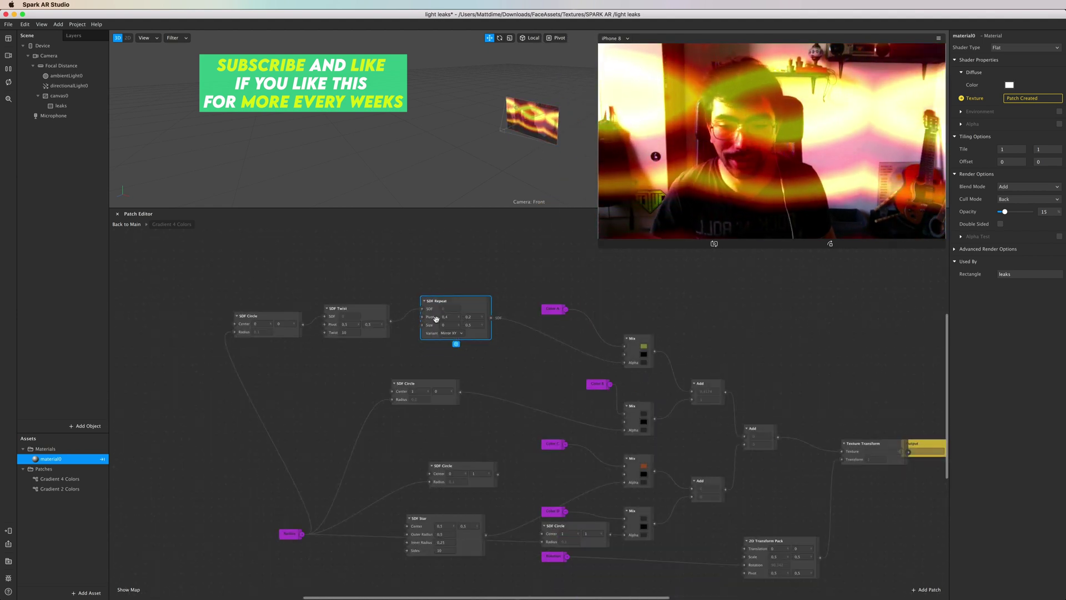
scroll(436, 319, down, 1)
scroll(436, 319, right, 5)
drag(734, 420, 697, 413)
drag(774, 415, 774, 384)
scroll(335, 308, left, 3)
scroll(335, 309, down, 1)
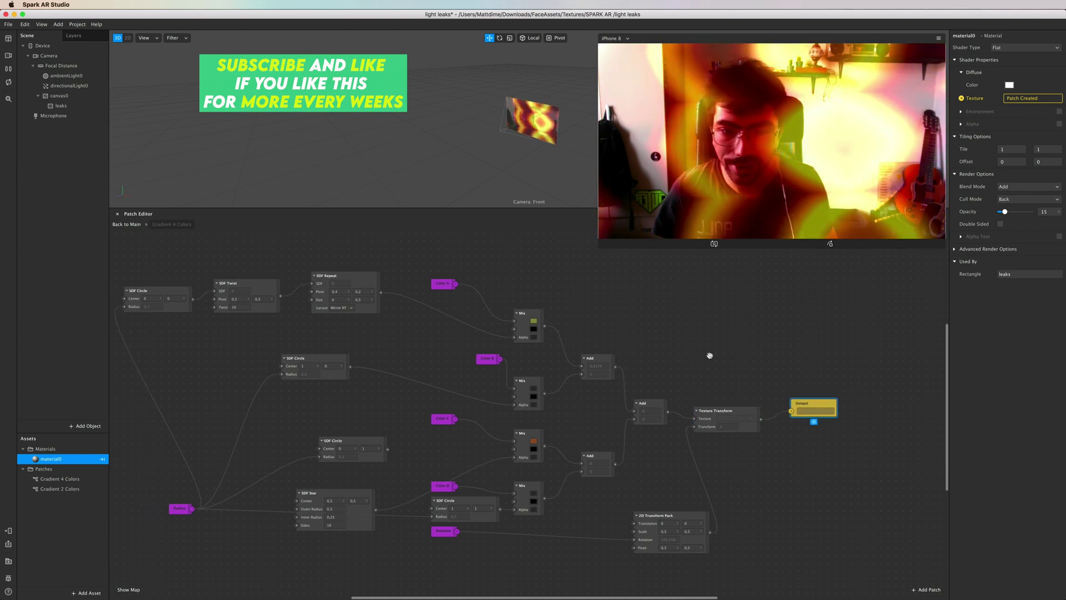
Tidy the group by moving SDF Star and the lowest SDF Circle away from the color inputs and placing Rotation beside 2D Transform Pack
drag(403, 476, 379, 454)
drag(468, 489, 368, 504)
drag(476, 510, 620, 525)
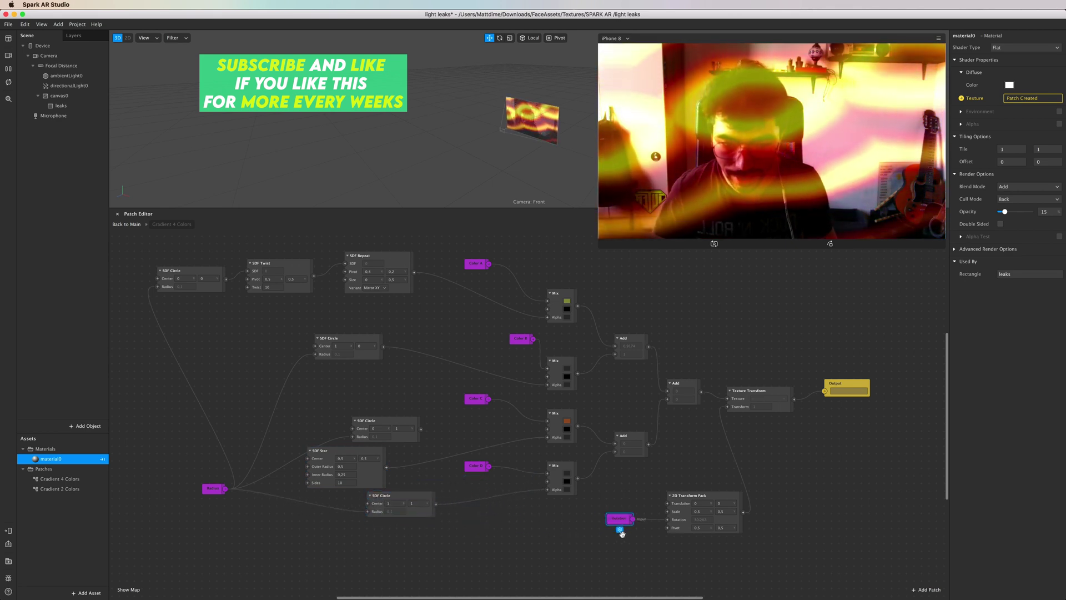
scroll(620, 524, down, 3)
scroll(619, 525, right, 2)
scroll(655, 442, up, 3)
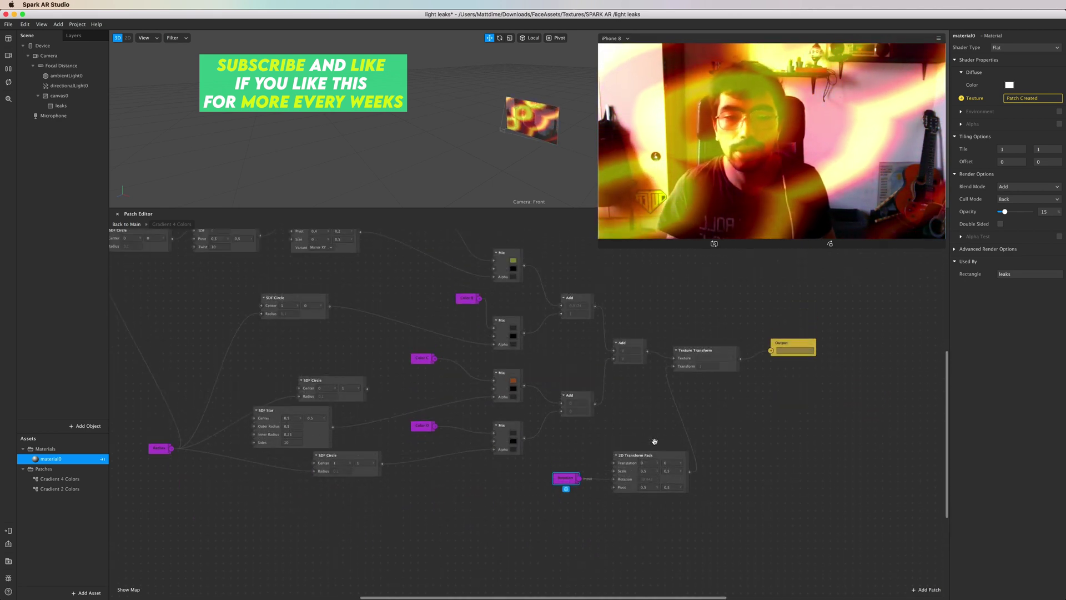
scroll(655, 441, left, 2)
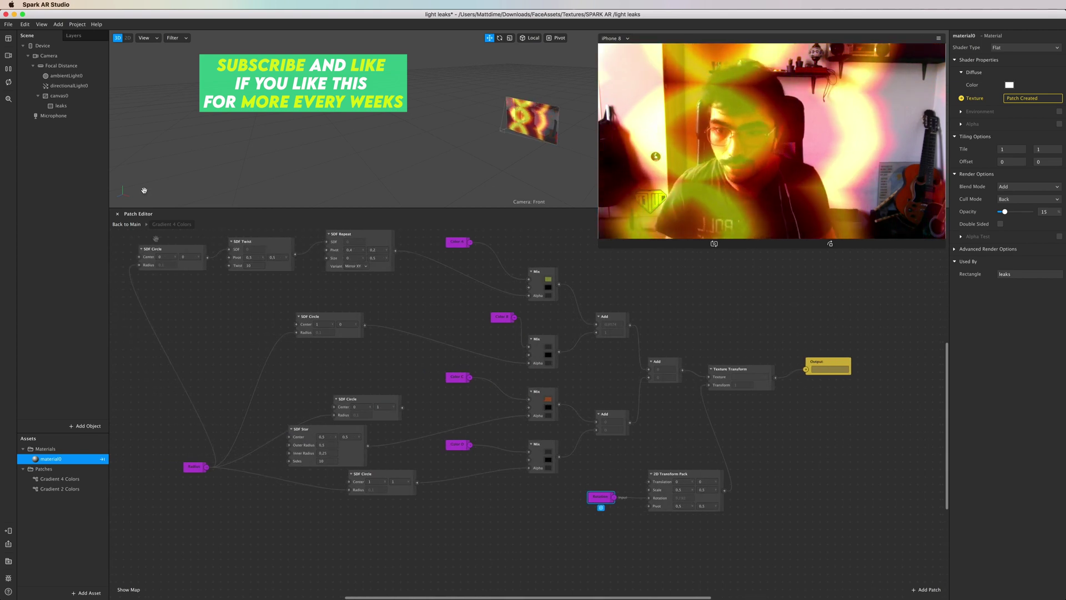
Return to the main patch graph, raise the Gradient 4 Colors patch and move material0 farther away from it
click(129, 224)
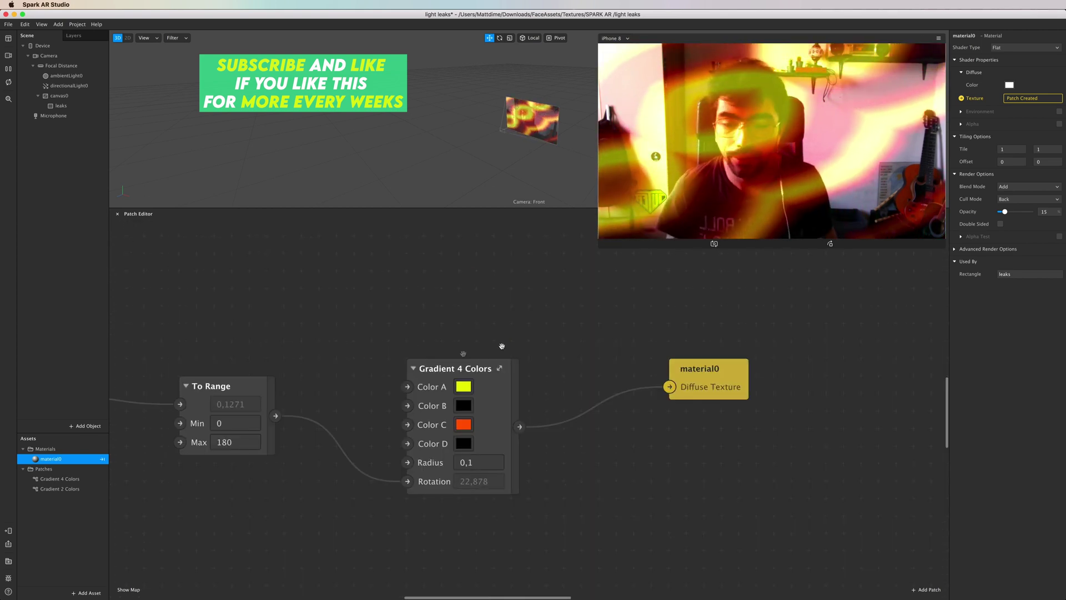
drag(423, 369, 453, 313)
scroll(454, 314, left, 3)
click(464, 333)
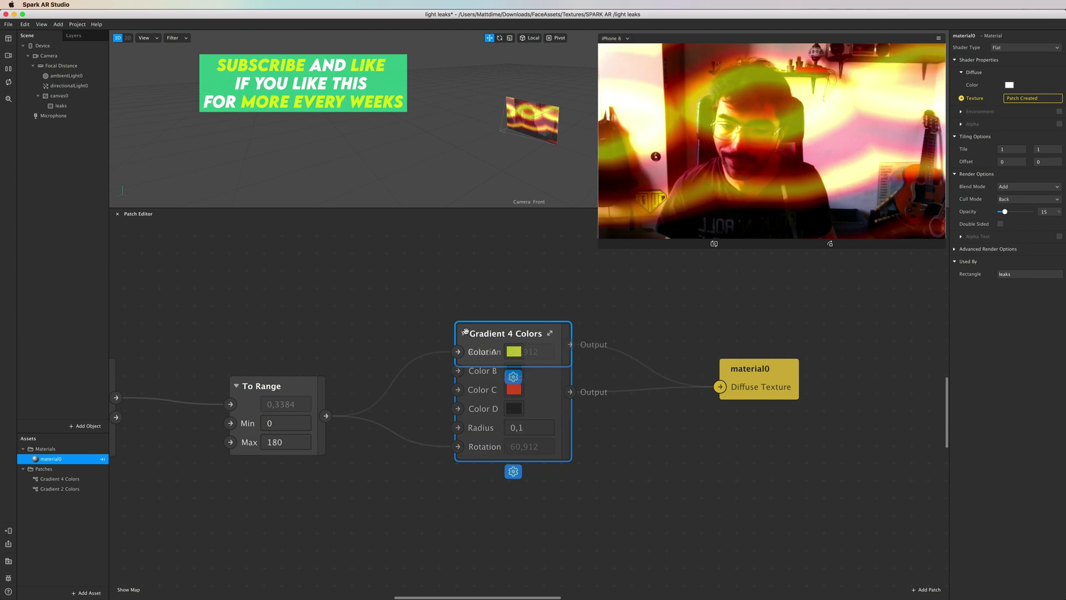
click(465, 333)
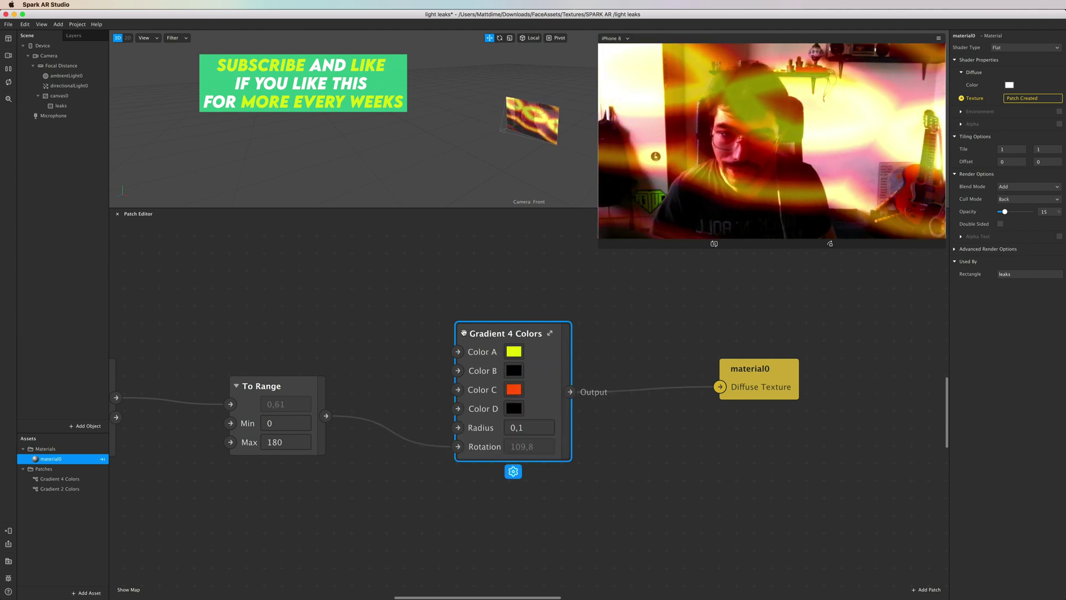
scroll(566, 367, down, 2)
scroll(565, 367, down, 1)
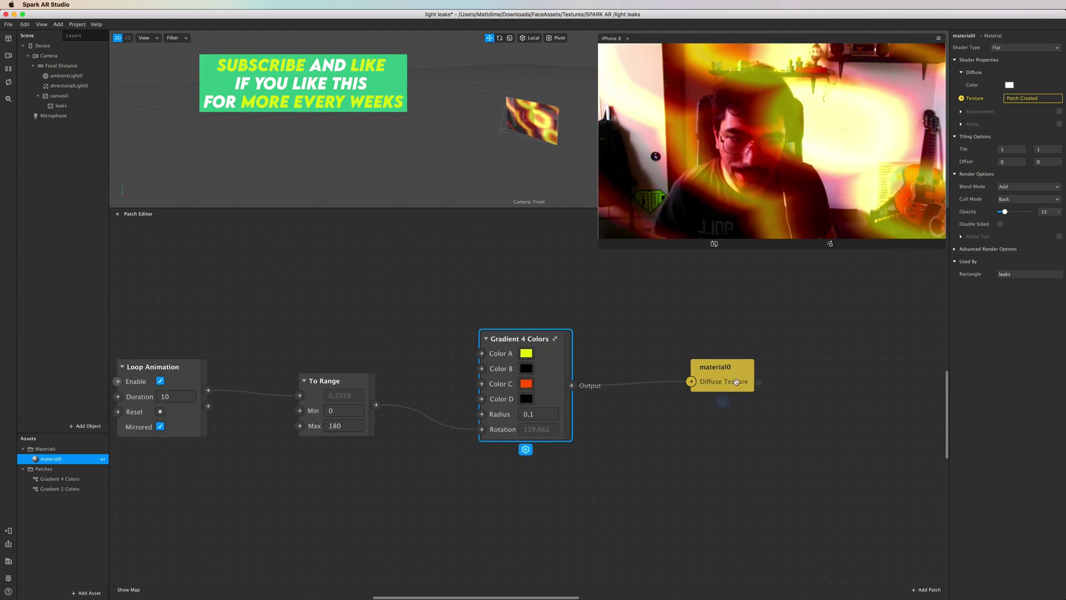
drag(724, 380, 892, 381)
scroll(619, 365, down, 2)
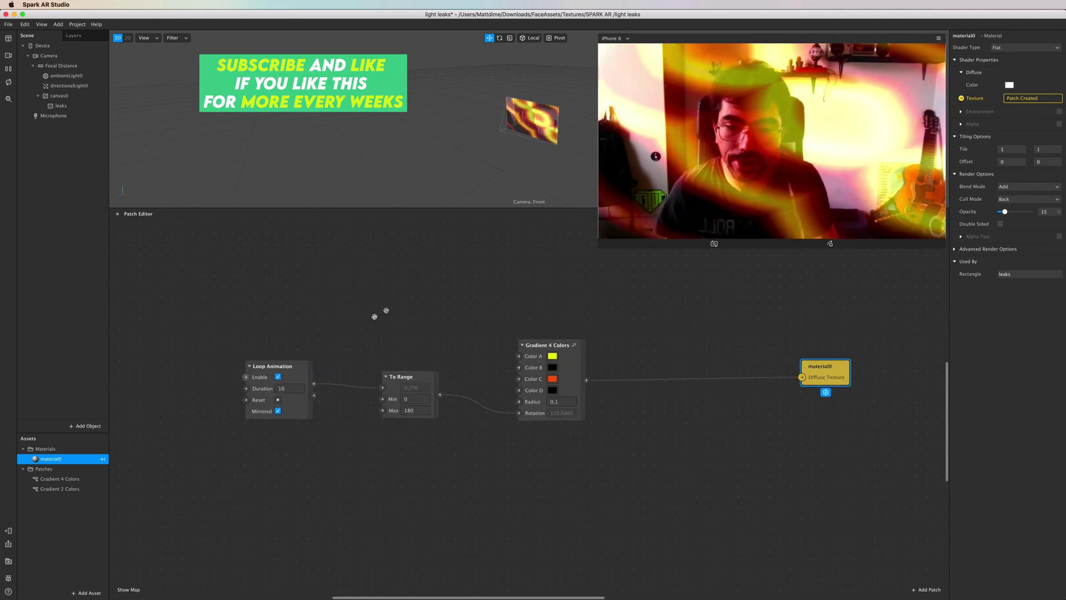
Convert the Gradient 4 Colors group to a patch asset, keeping its suggested name
click(562, 347)
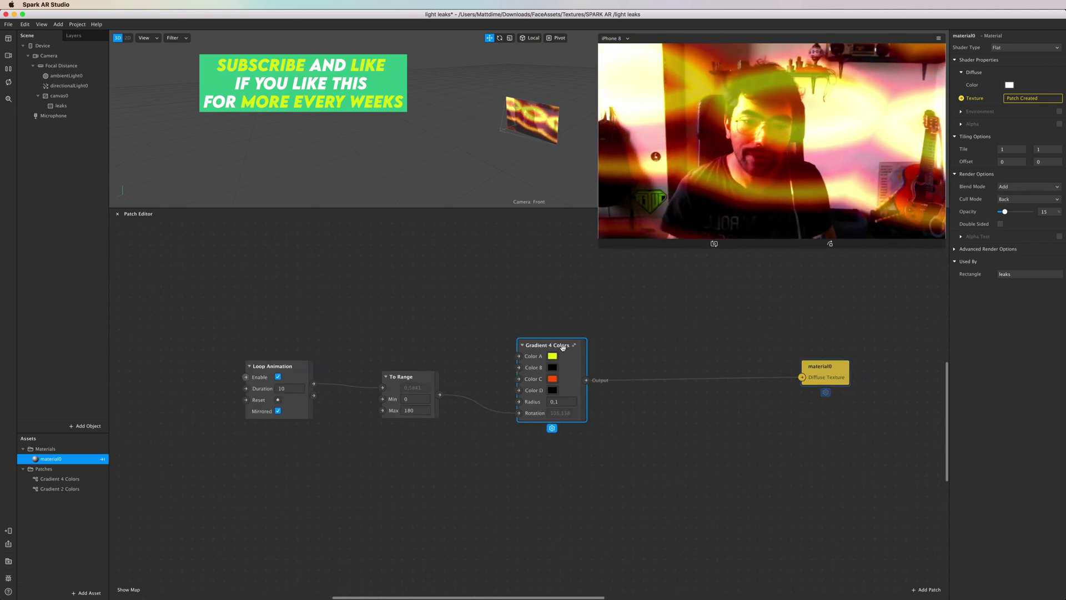
right_click(562, 347)
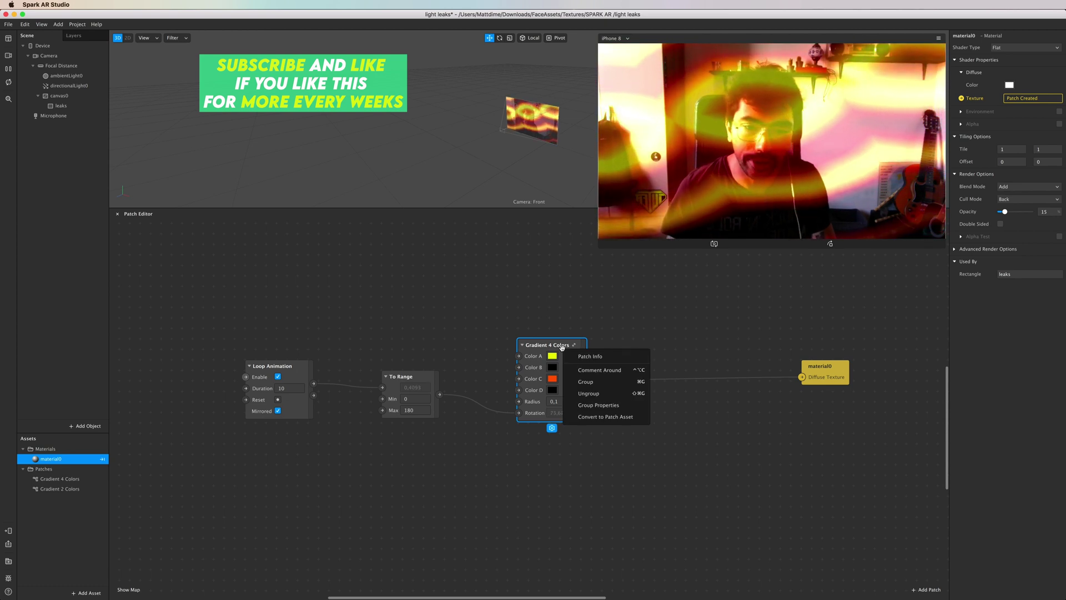
click(562, 347)
right_click(561, 347)
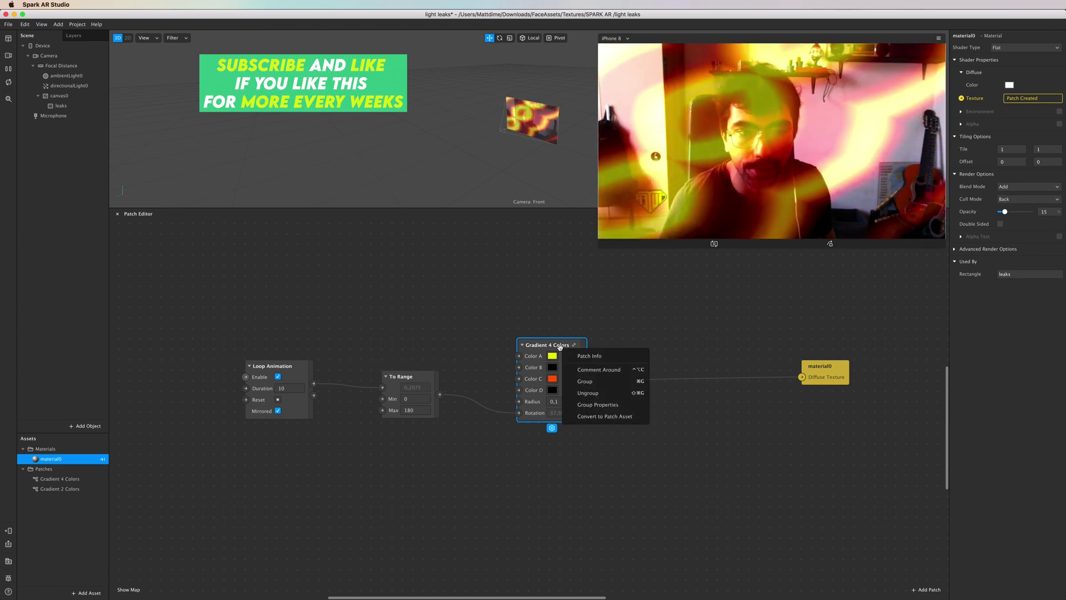
click(544, 347)
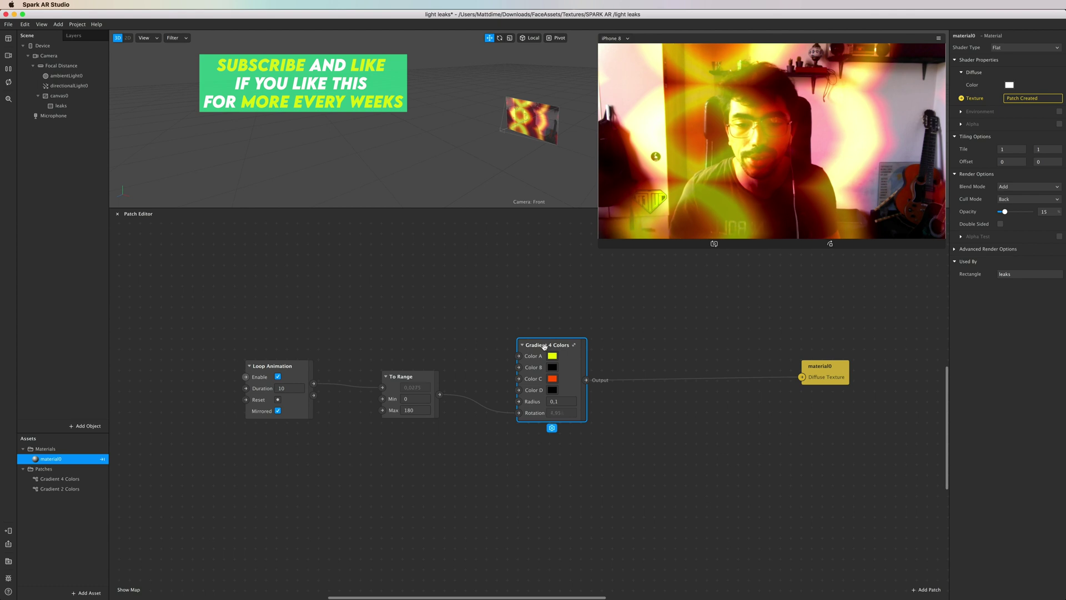
right_click(544, 346)
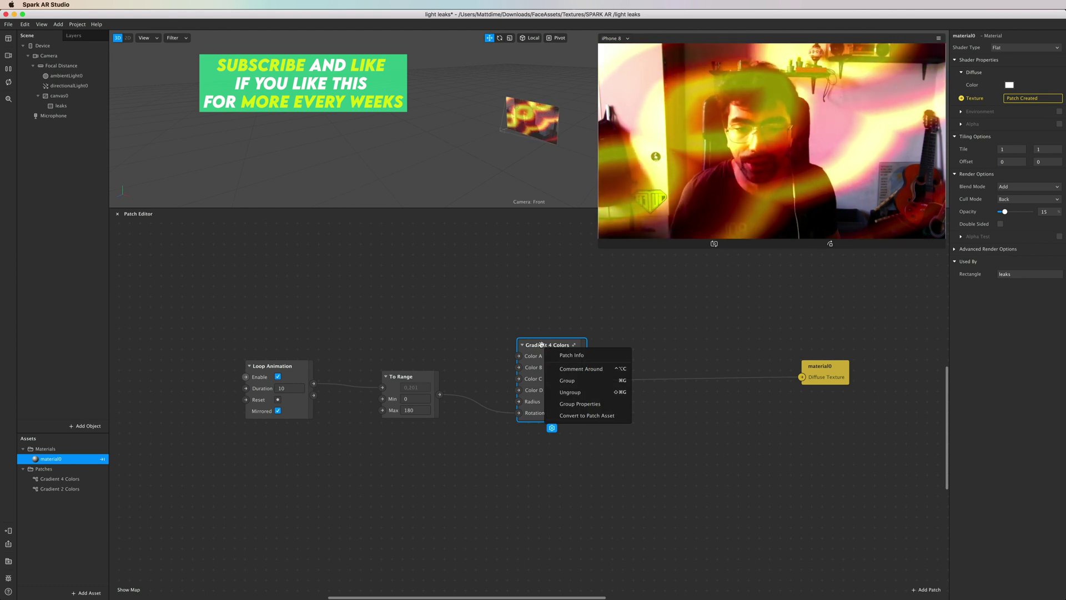
click(538, 348)
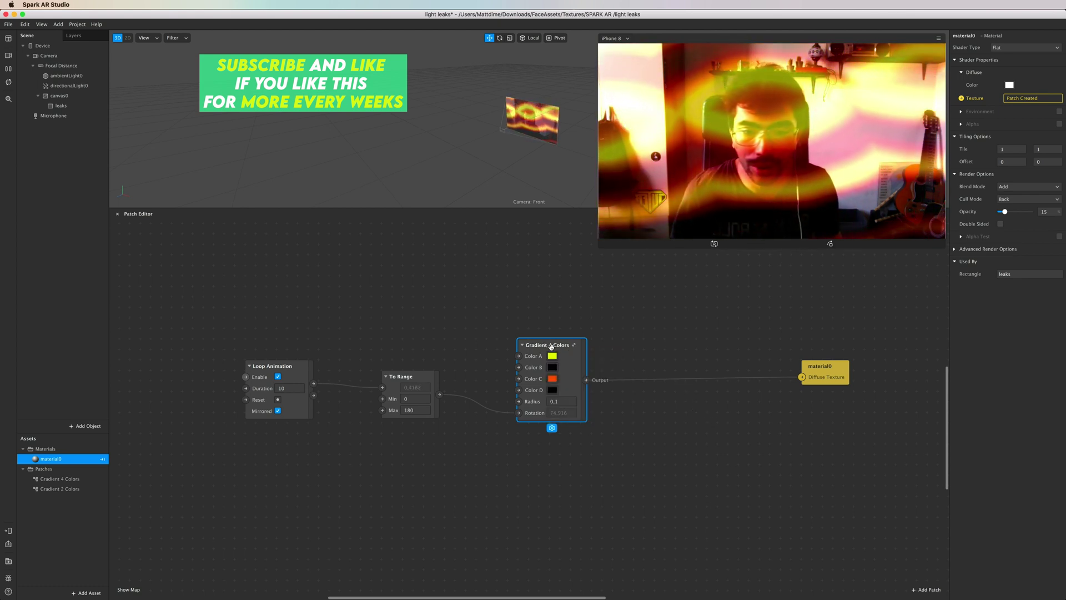
right_click(545, 347)
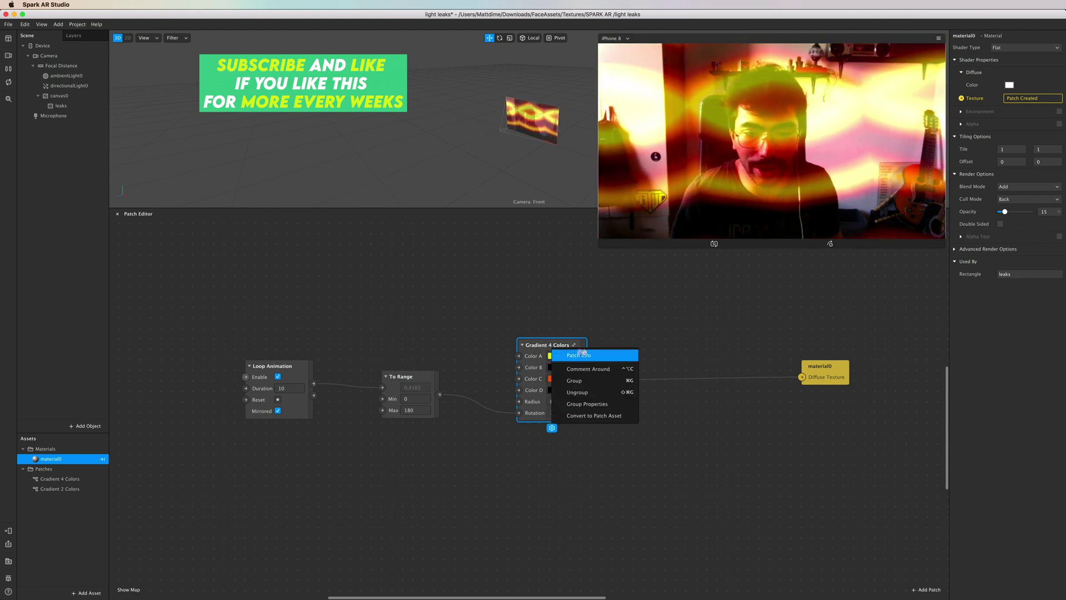
click(603, 417)
double_click(602, 419)
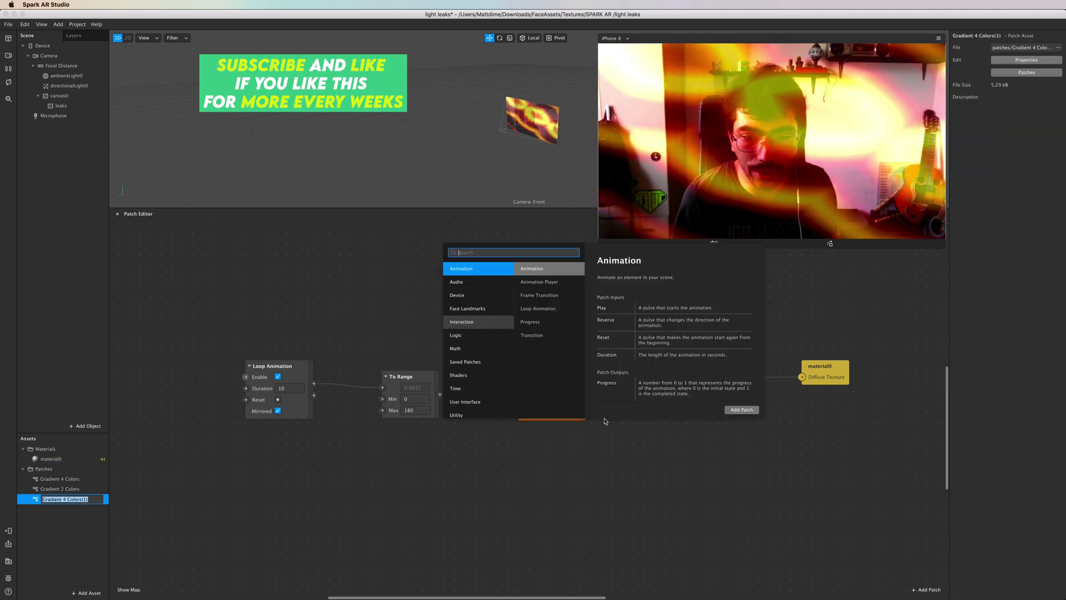
key(Return)
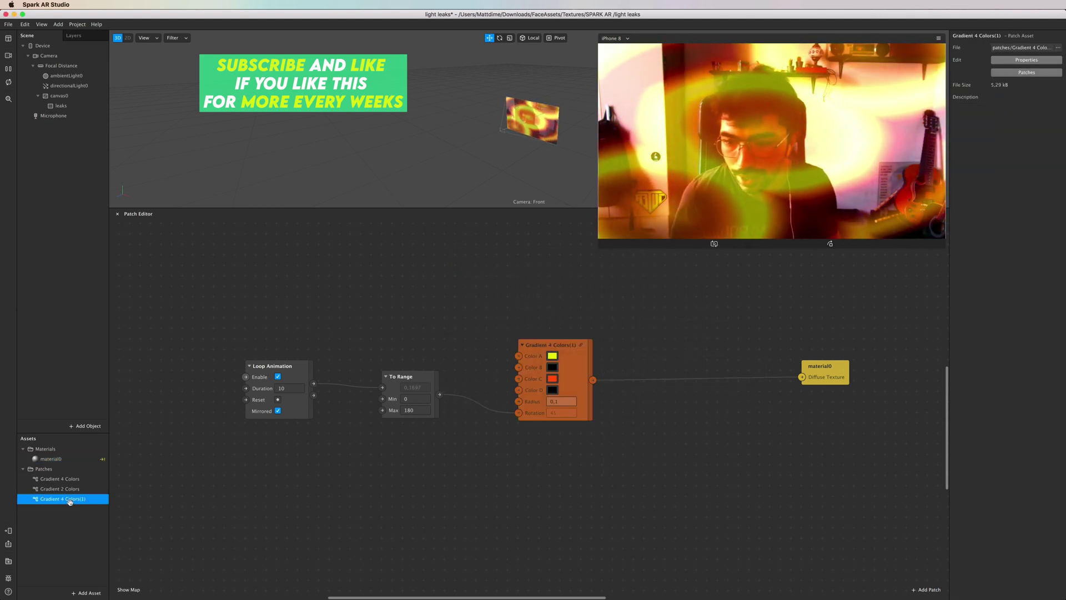
Rename the Gradient 4 Colors(1) patch asset to TWISTING THING
double_click(68, 499)
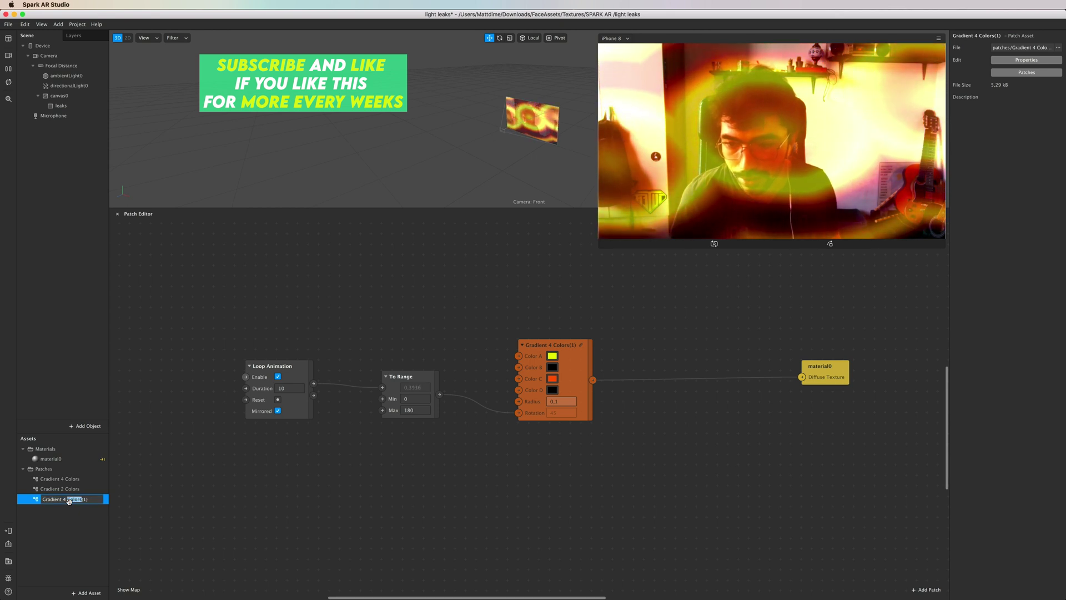
triple_click(68, 499)
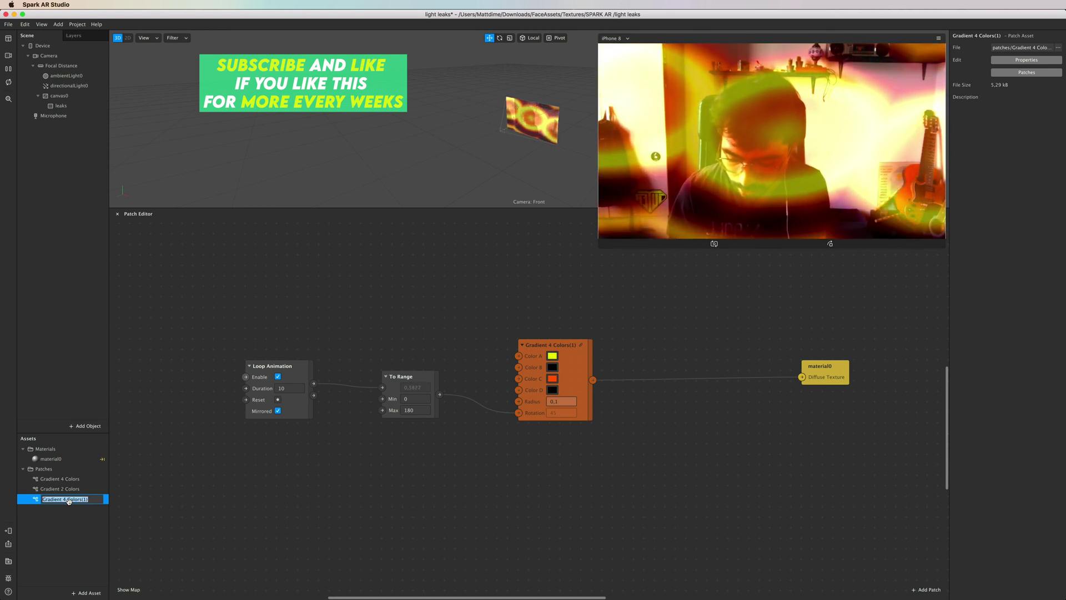
text(TWISTING)
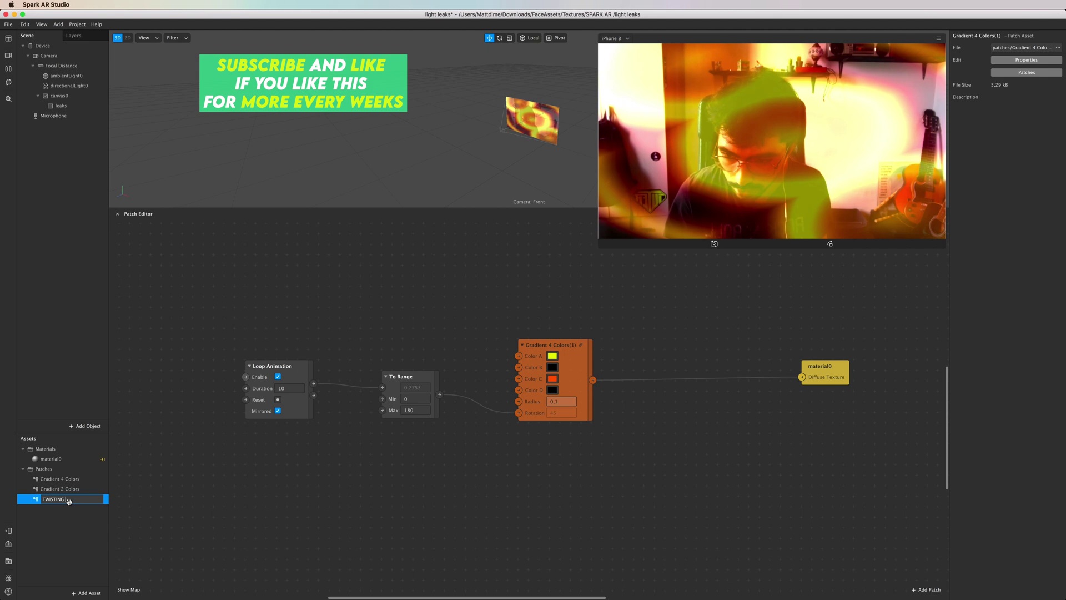
text( THING)
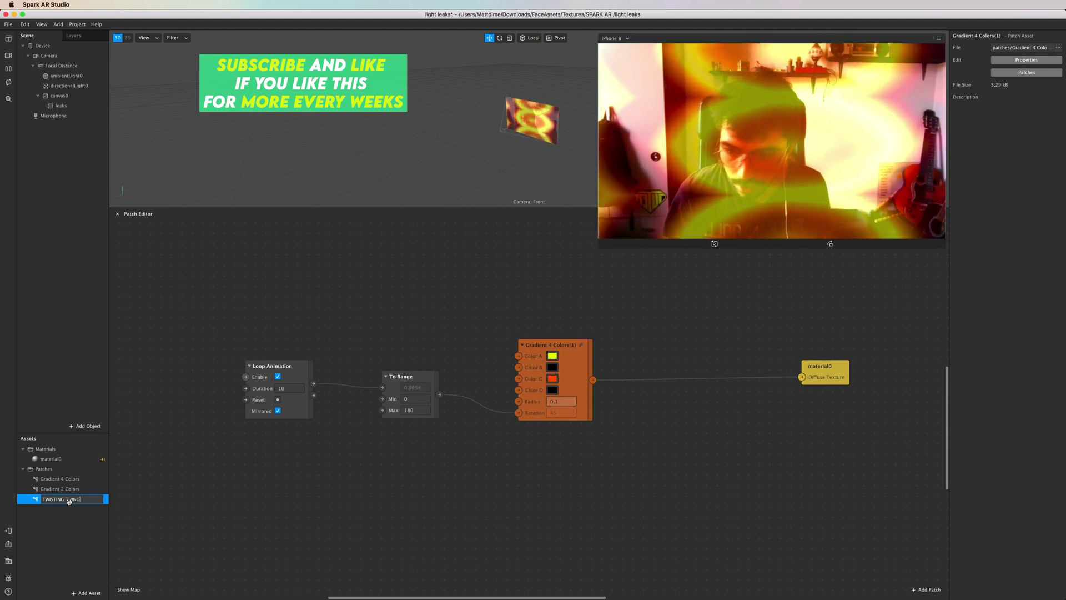
key(Return)
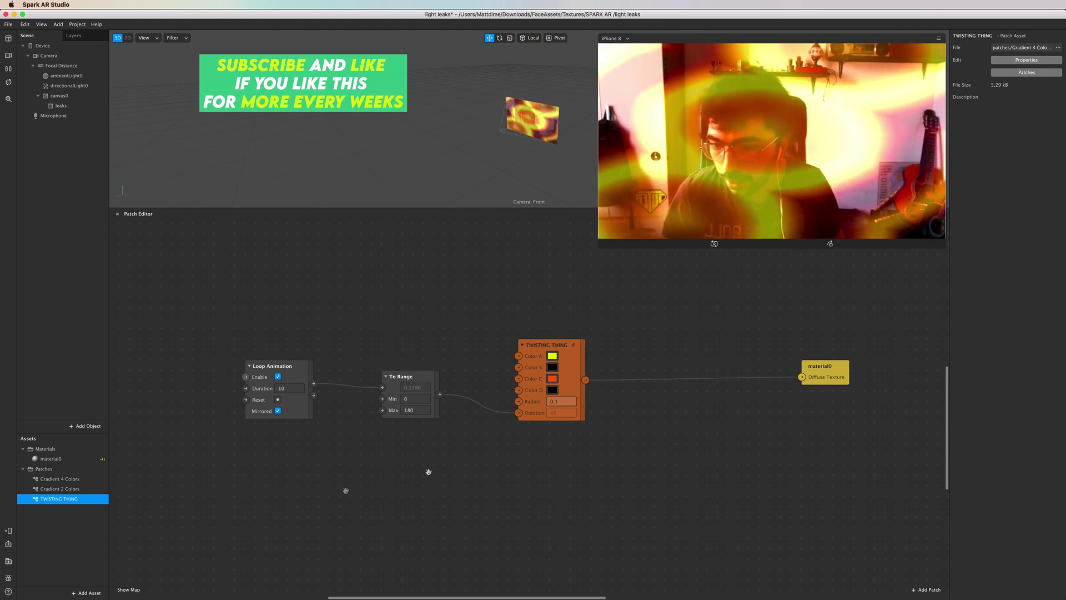
Convert the TWISTING THING patch in the graph from an asset instance back to a patch group
click(551, 347)
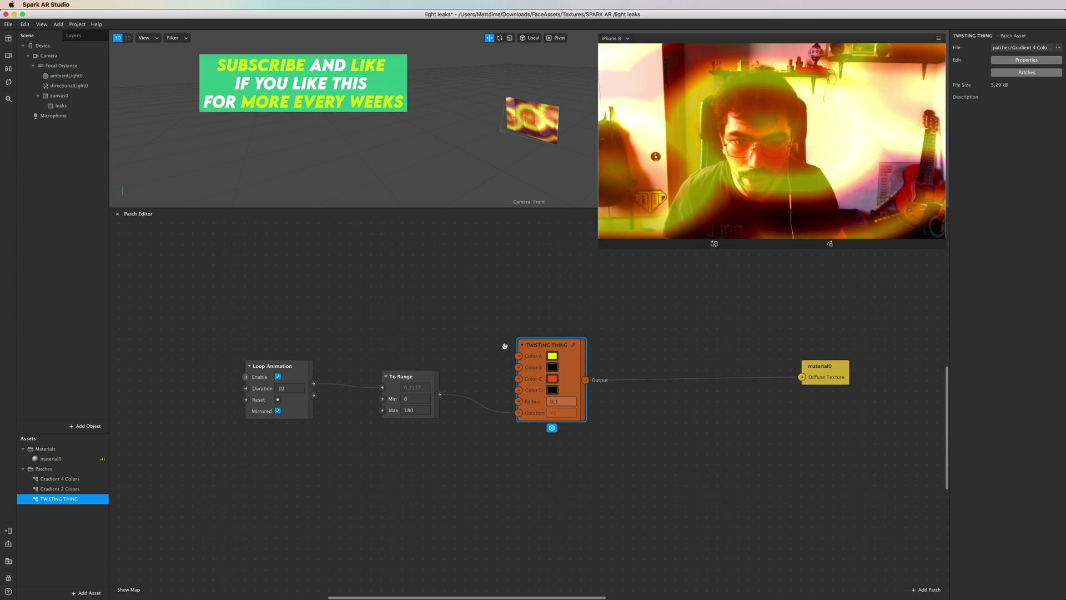
right_click(531, 346)
scroll(531, 346, right, 3)
right_click(524, 362)
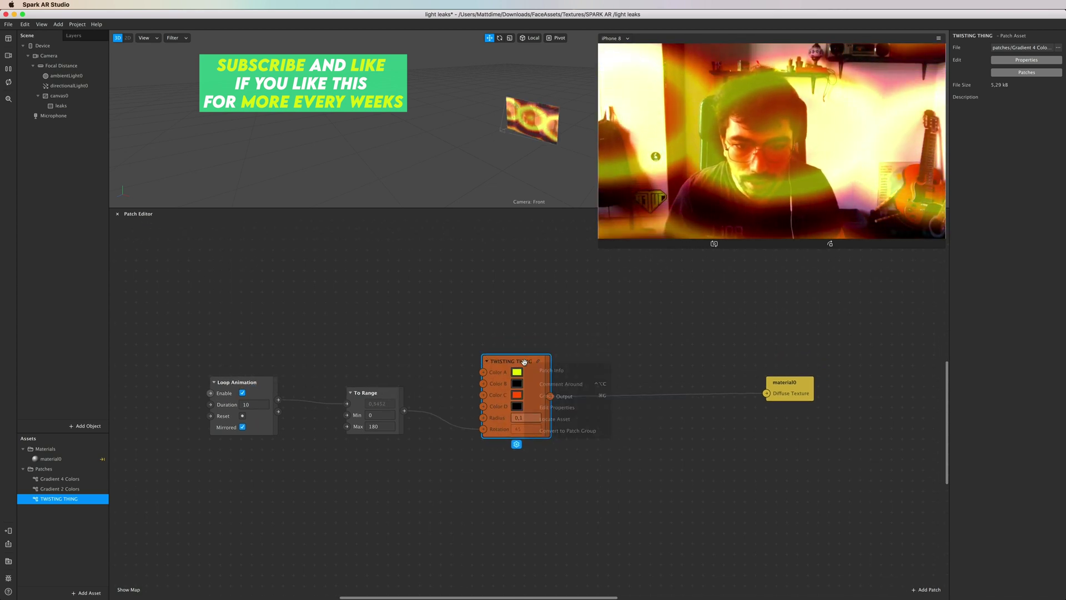
click(567, 430)
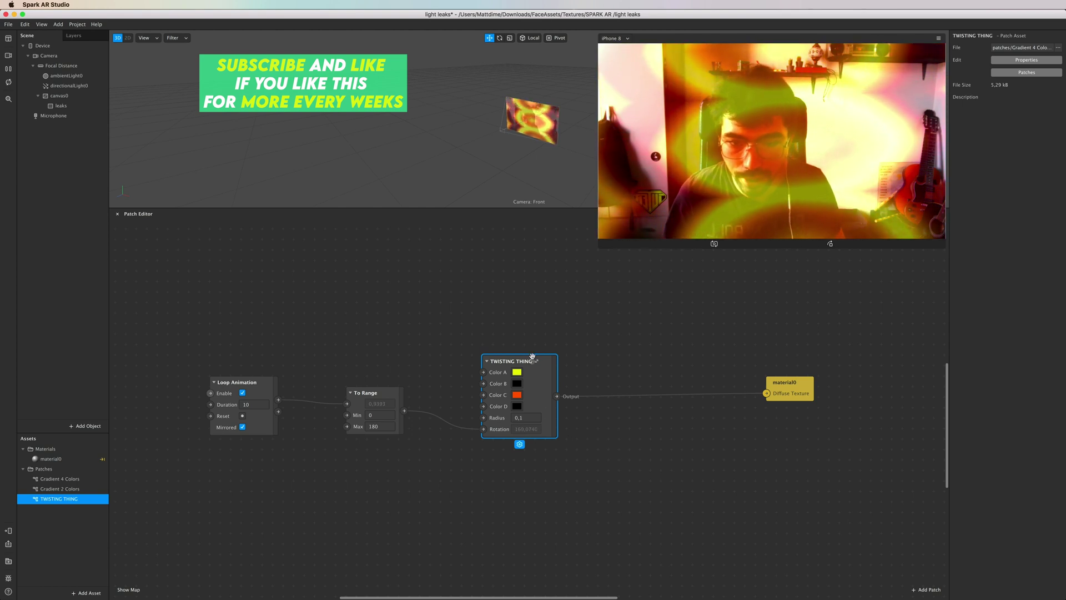
Lower the TWISTING THING group slightly and bring material0 closer to it in the patch graph
drag(530, 356, 530, 367)
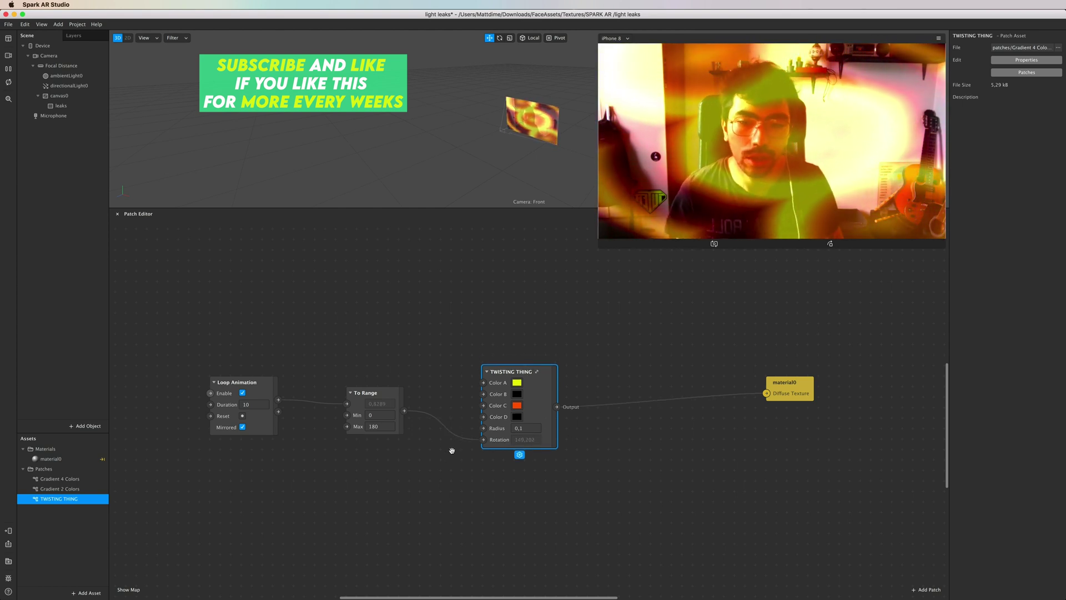
scroll(452, 448, left, 3)
drag(805, 383, 680, 394)
drag(765, 347, 211, 475)
scroll(318, 476, left, 2)
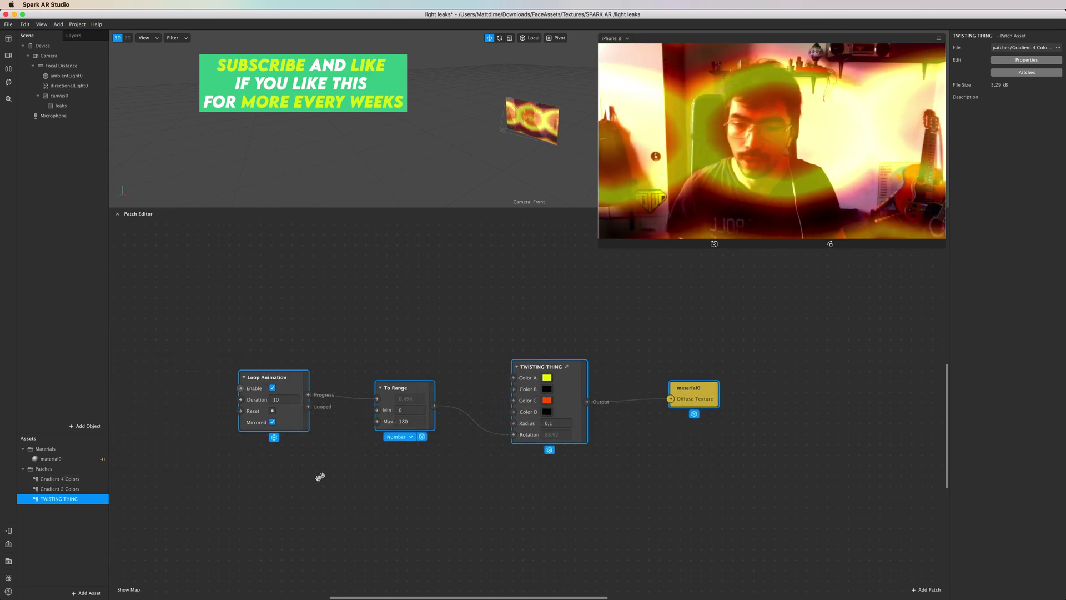
click(454, 511)
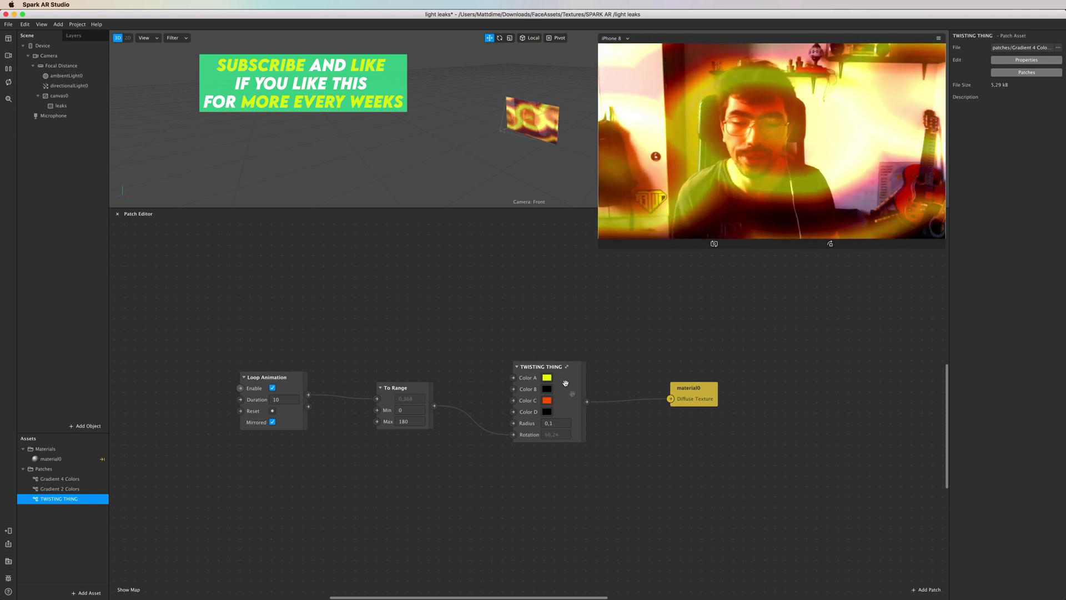
Shift TWISTING THING slightly toward To Range, bring material0 in after it, and select all four patches
drag(570, 371, 559, 371)
drag(712, 386, 679, 387)
drag(725, 347, 248, 557)
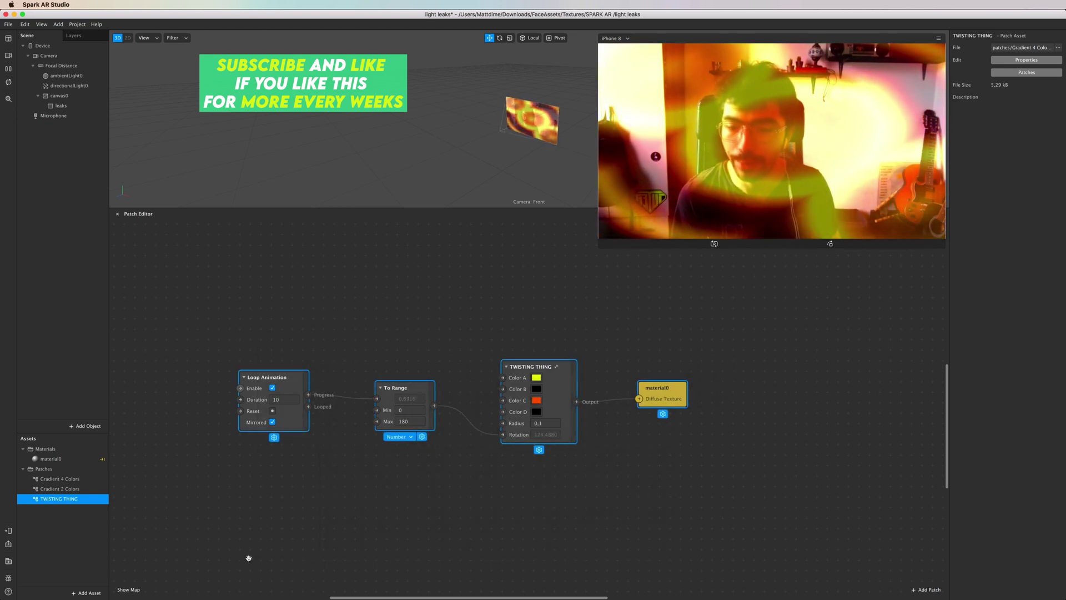